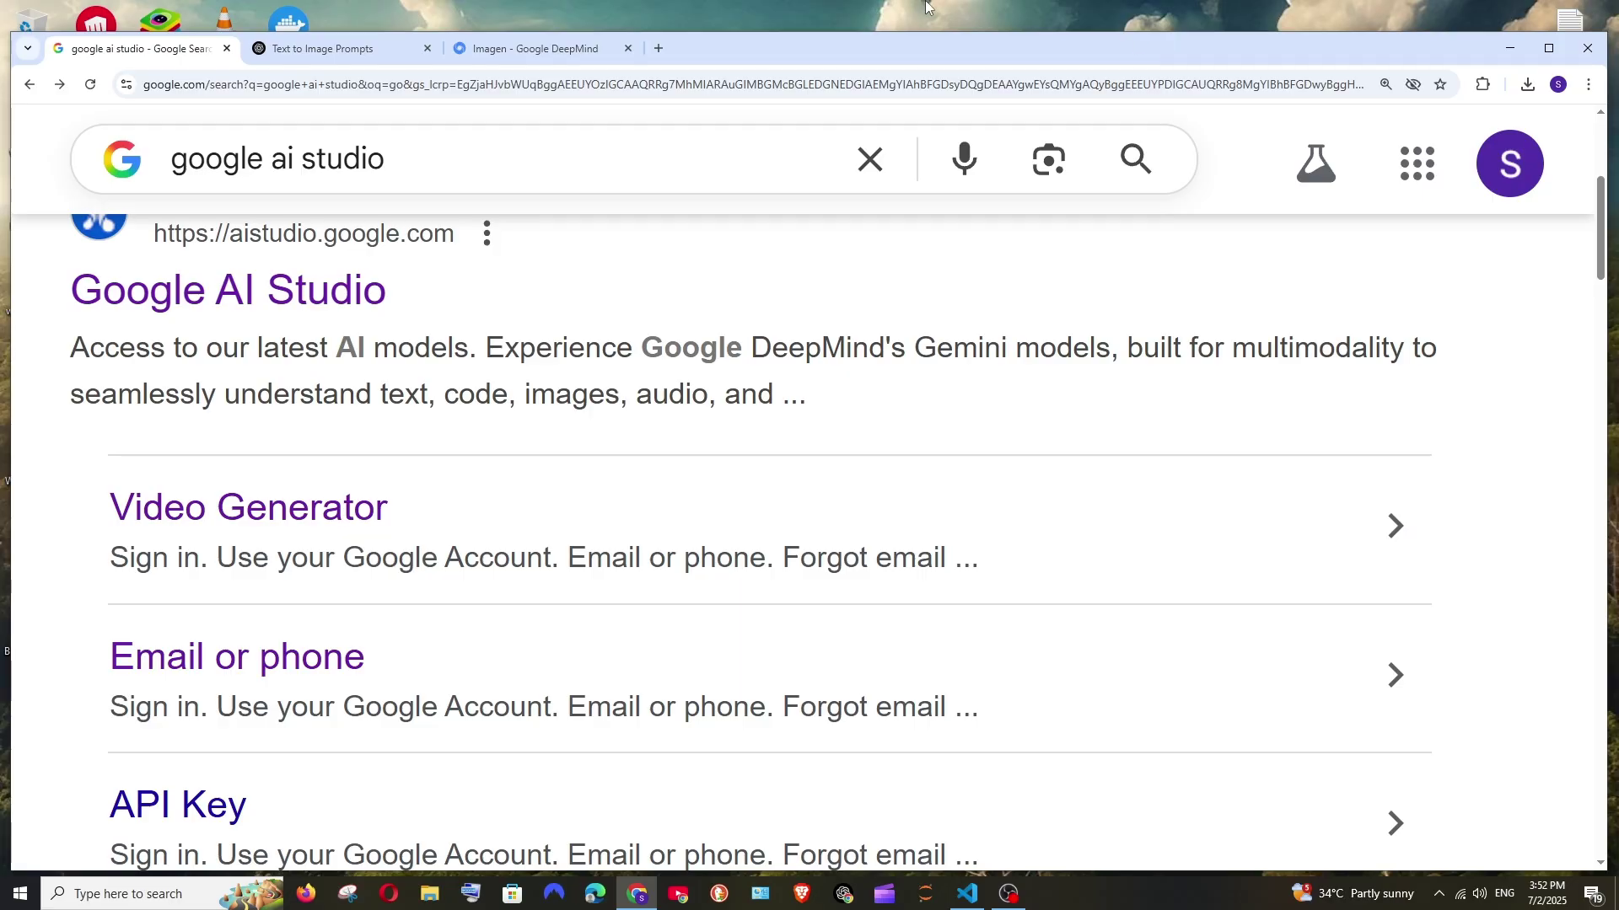
Step: Glance at the Imagen DeepMind page, then return to the 'google ai studio' search results
{"action": "left_click", "coordinate": [542, 45]}
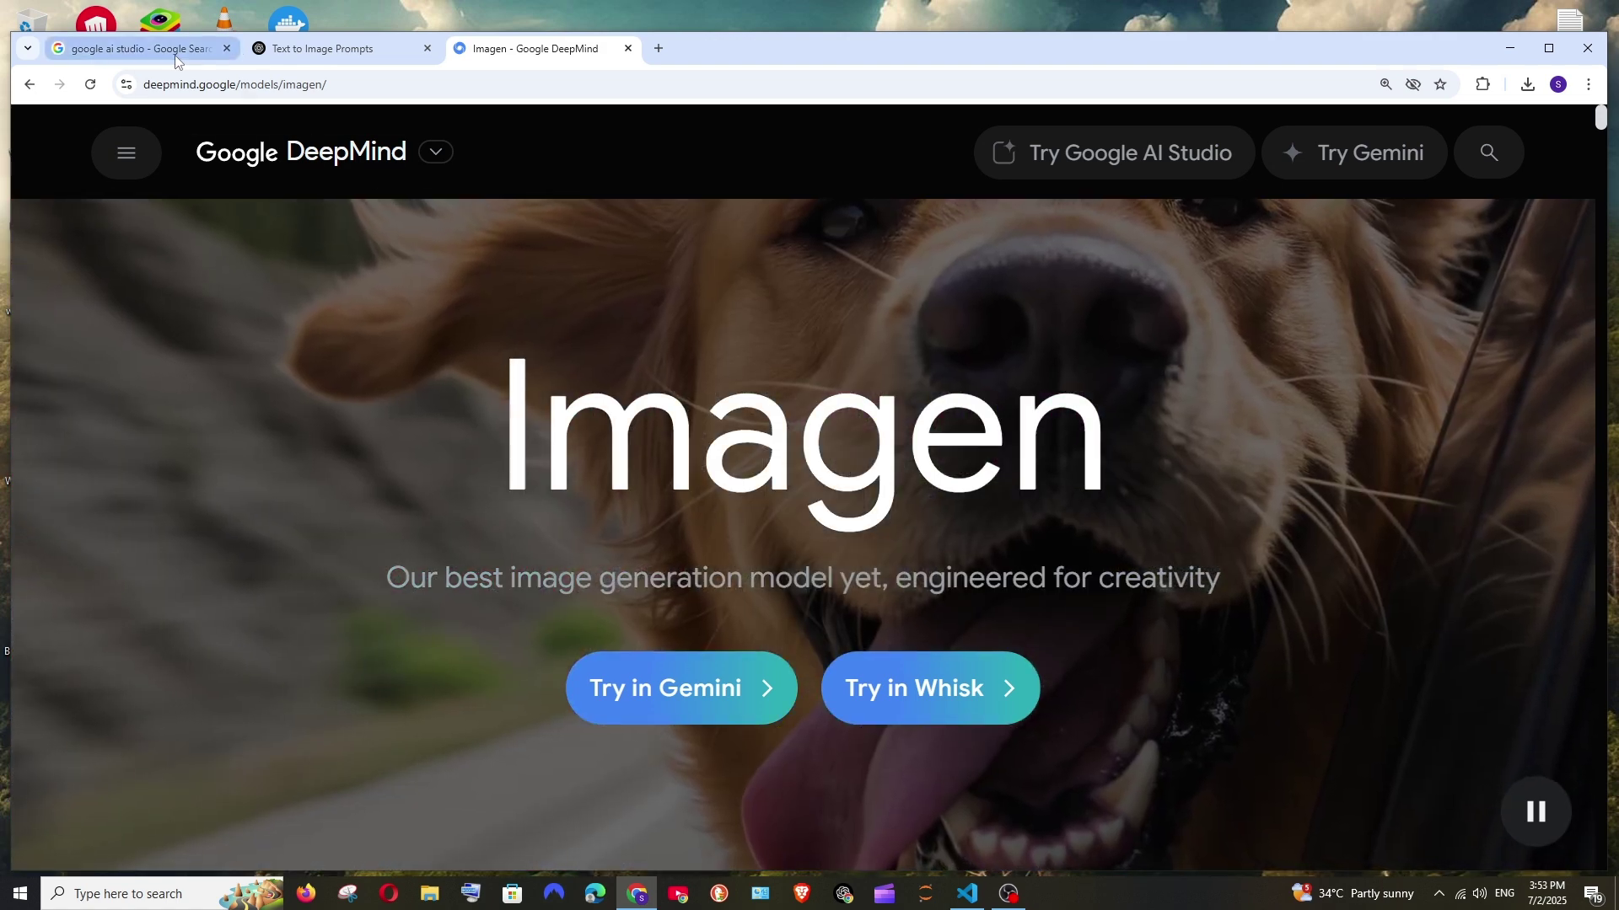
{"action": "left_click", "coordinate": [177, 59]}
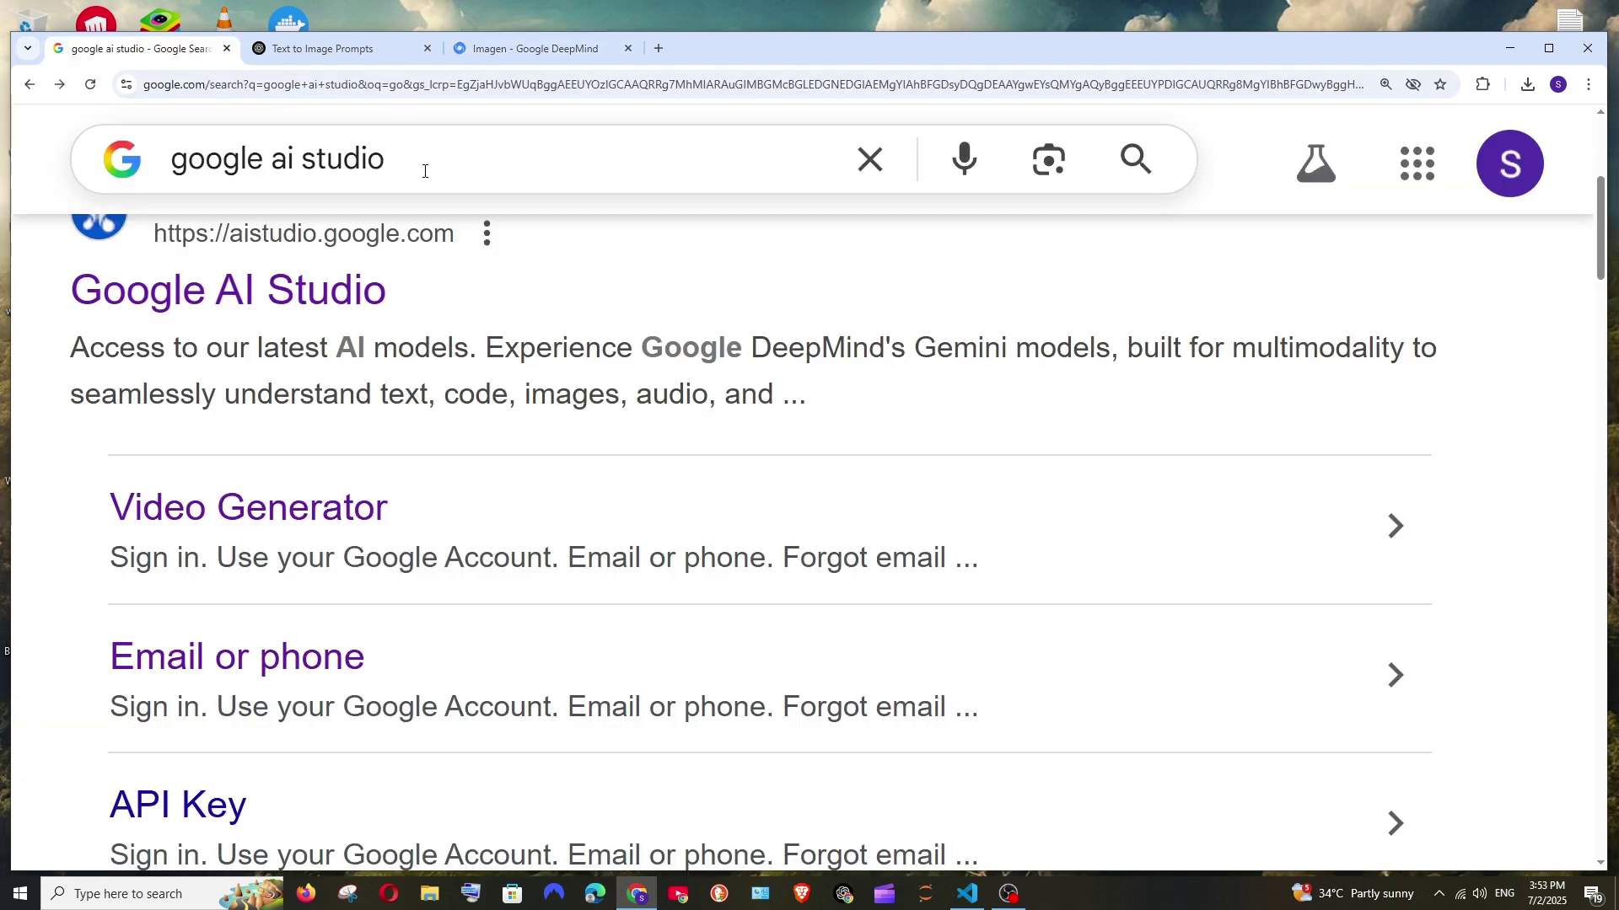
Step: Open Google AI Studio, zoom the page in three levels, and go to Generate Media
{"action": "left_click", "coordinate": [248, 294]}
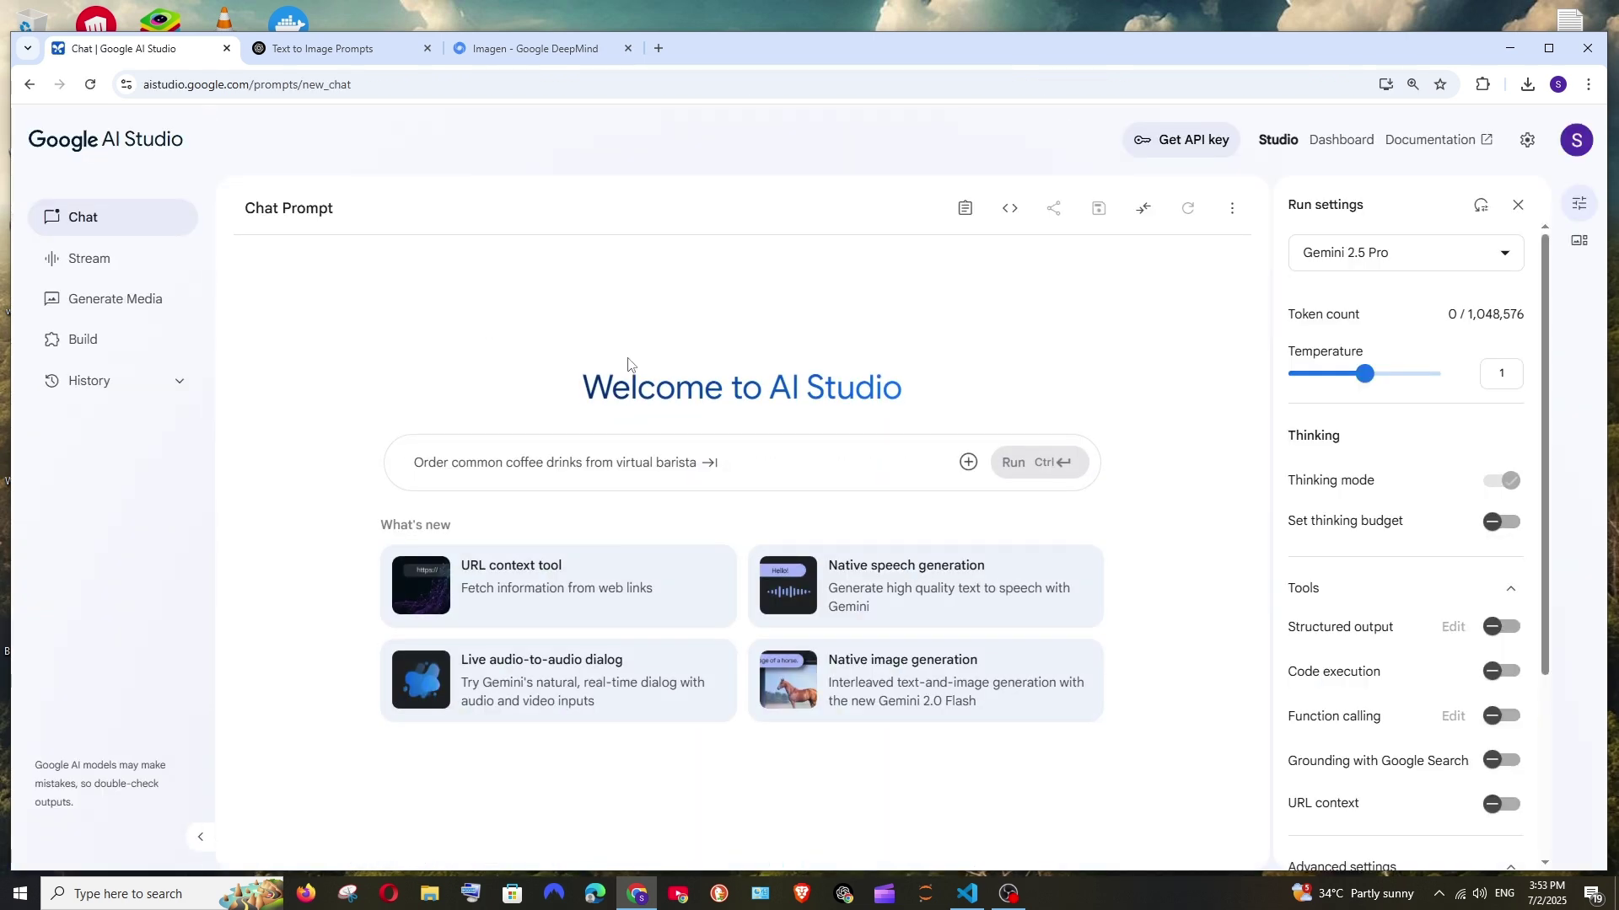
{"action": "key", "text": "ctrl+plus"}
{"action": "key", "text": "ctrl+plus"}
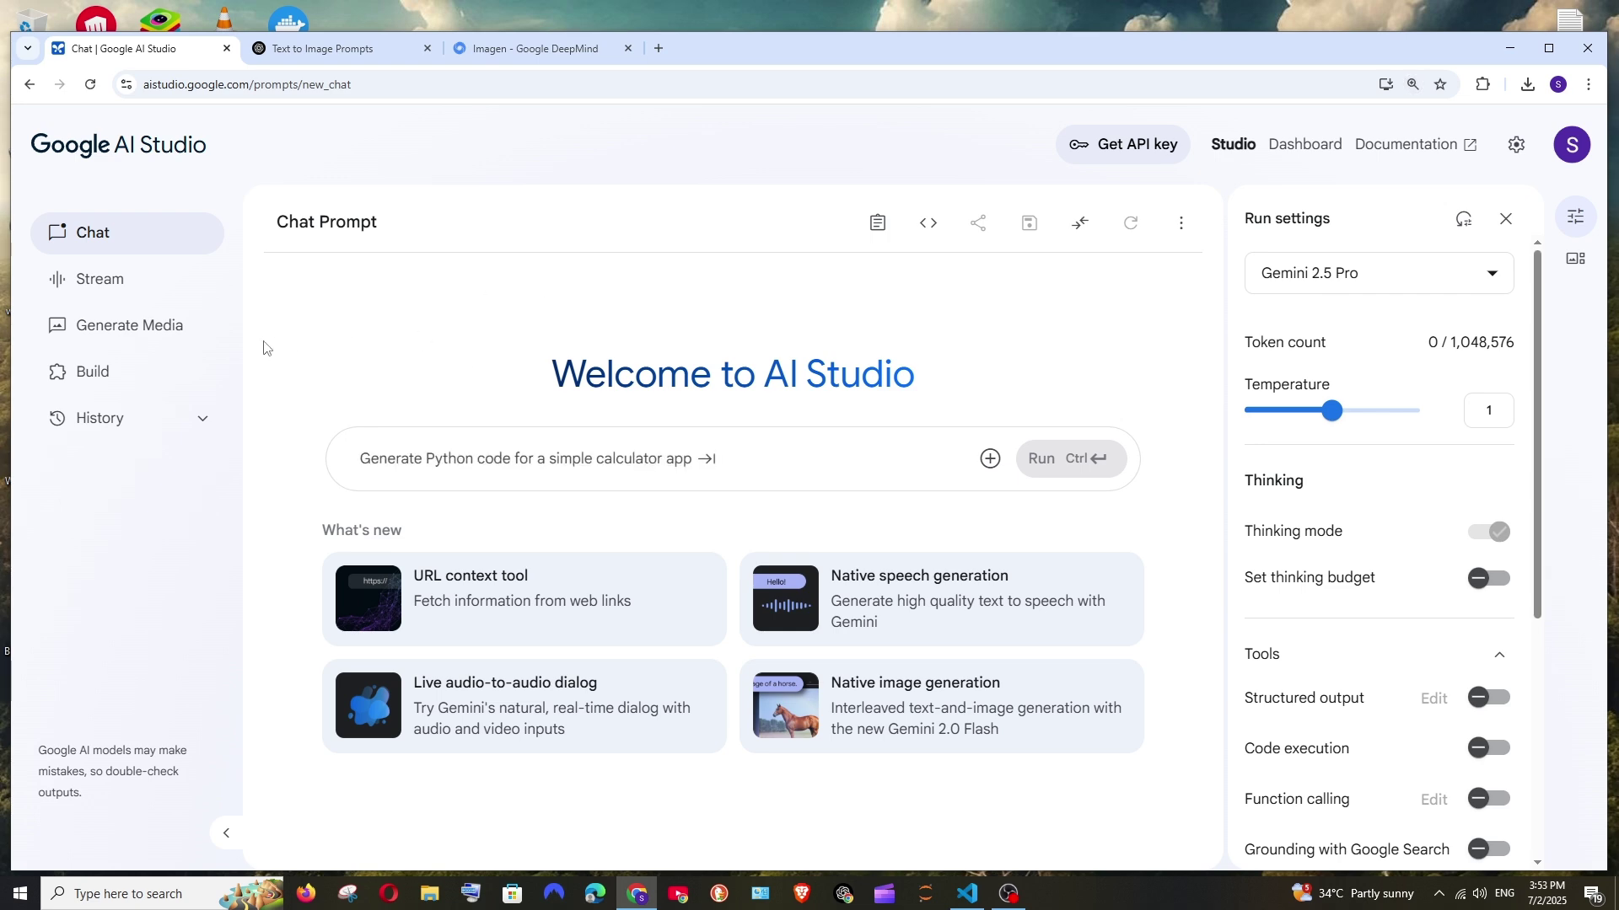
{"action": "key", "text": "ctrl+plus"}
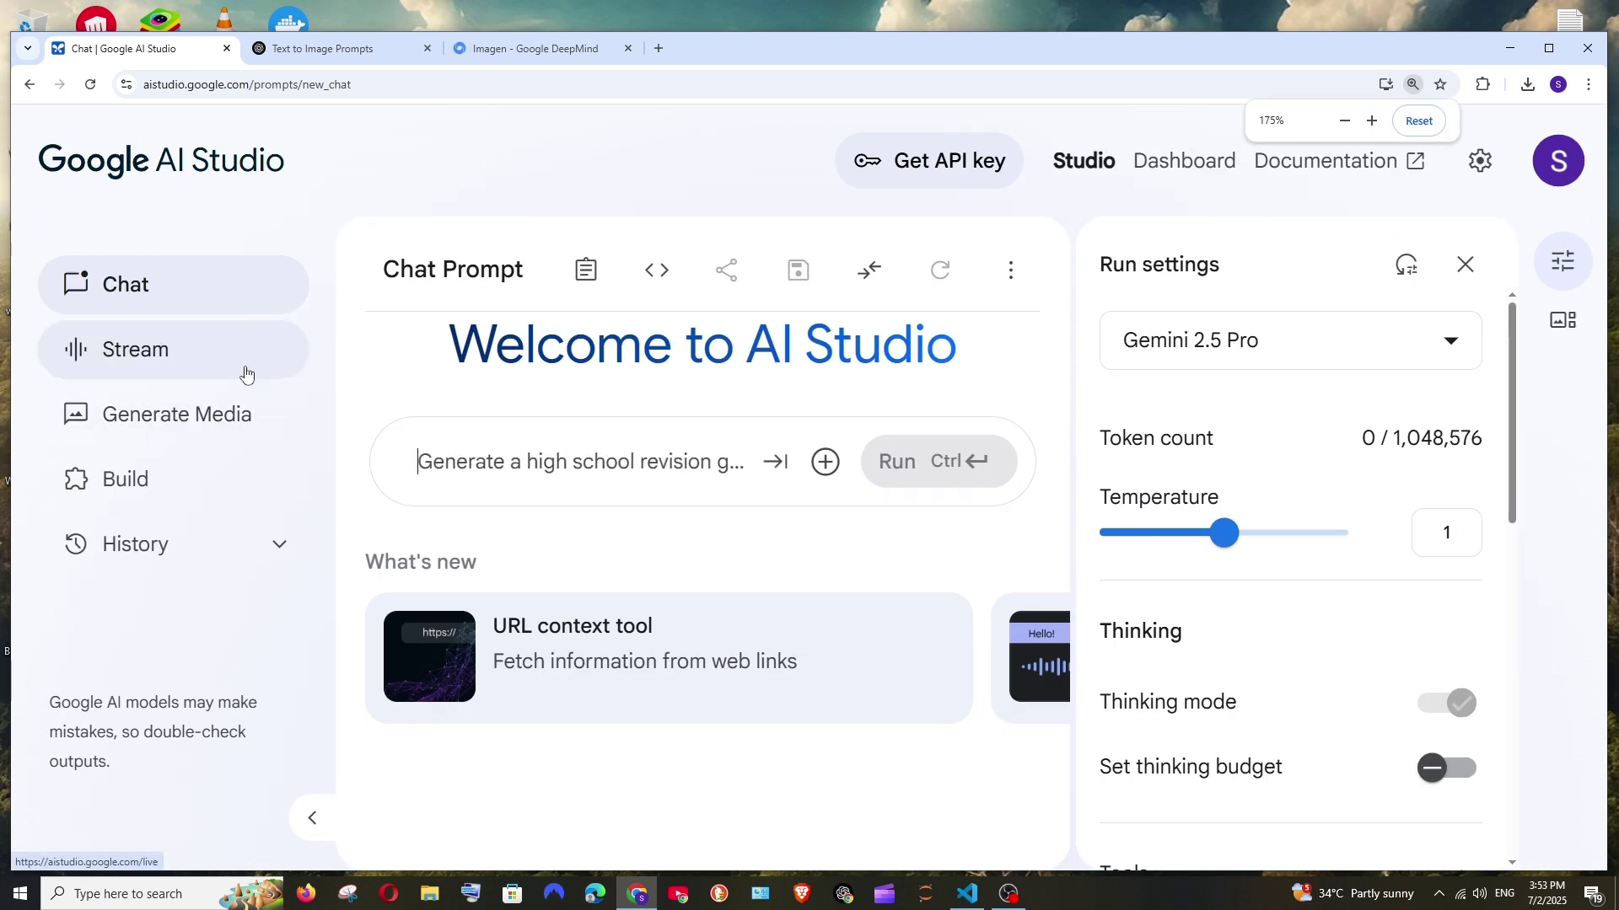
{"action": "key", "text": "ctrl+plus"}
{"action": "left_click", "coordinate": [153, 372]}
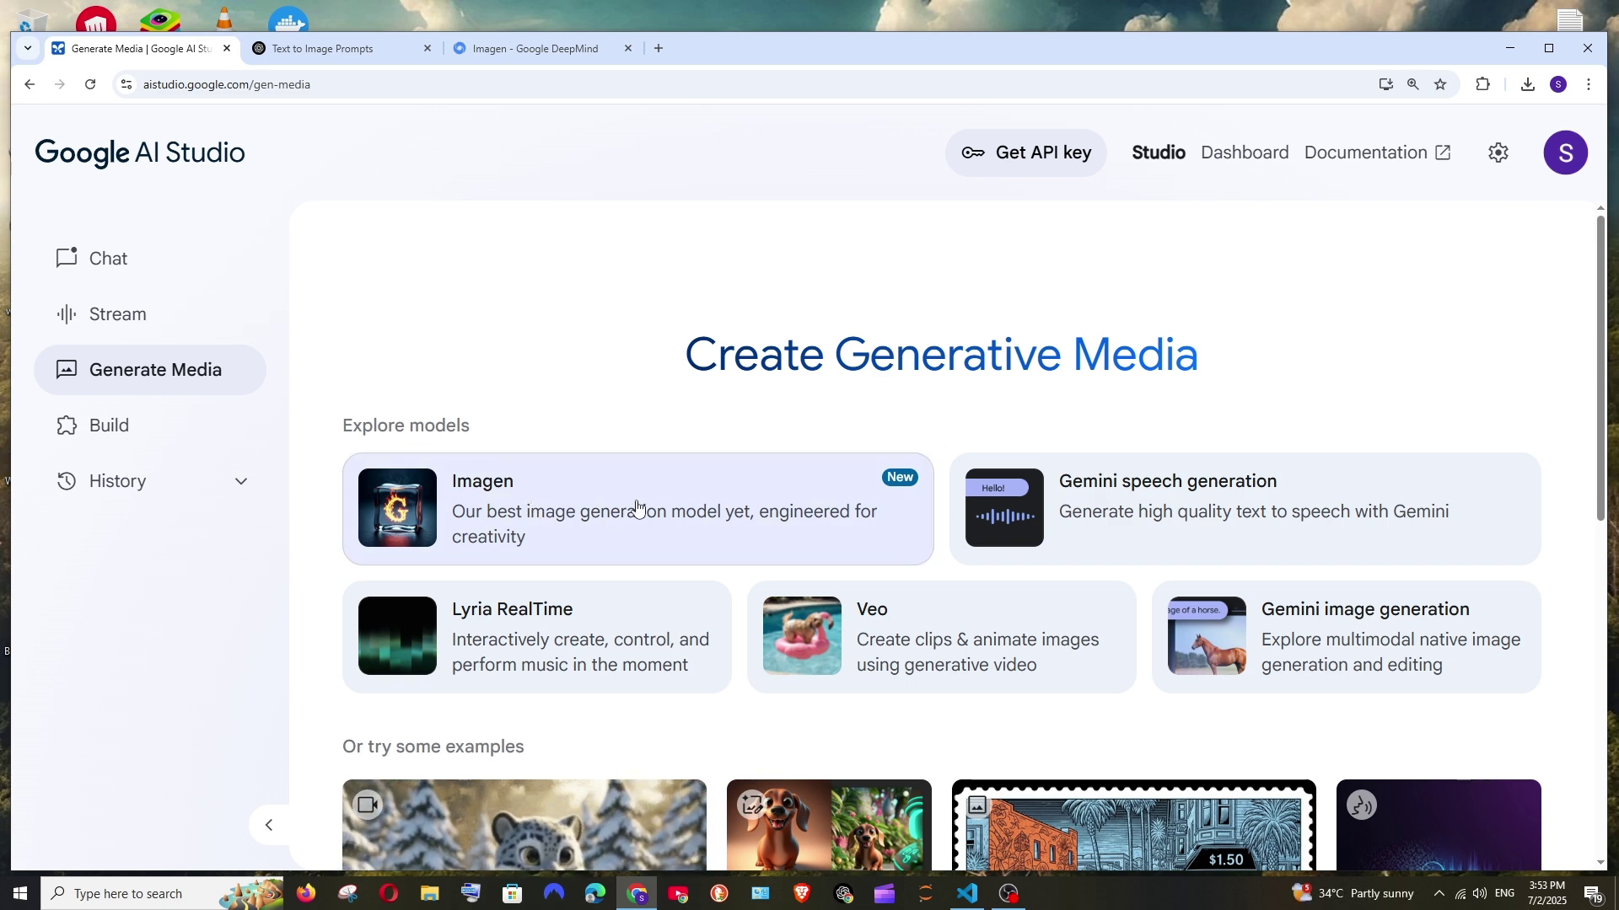
Step: Open the Imagen generator and browse its model list without changing the model
{"action": "left_click", "coordinate": [610, 518]}
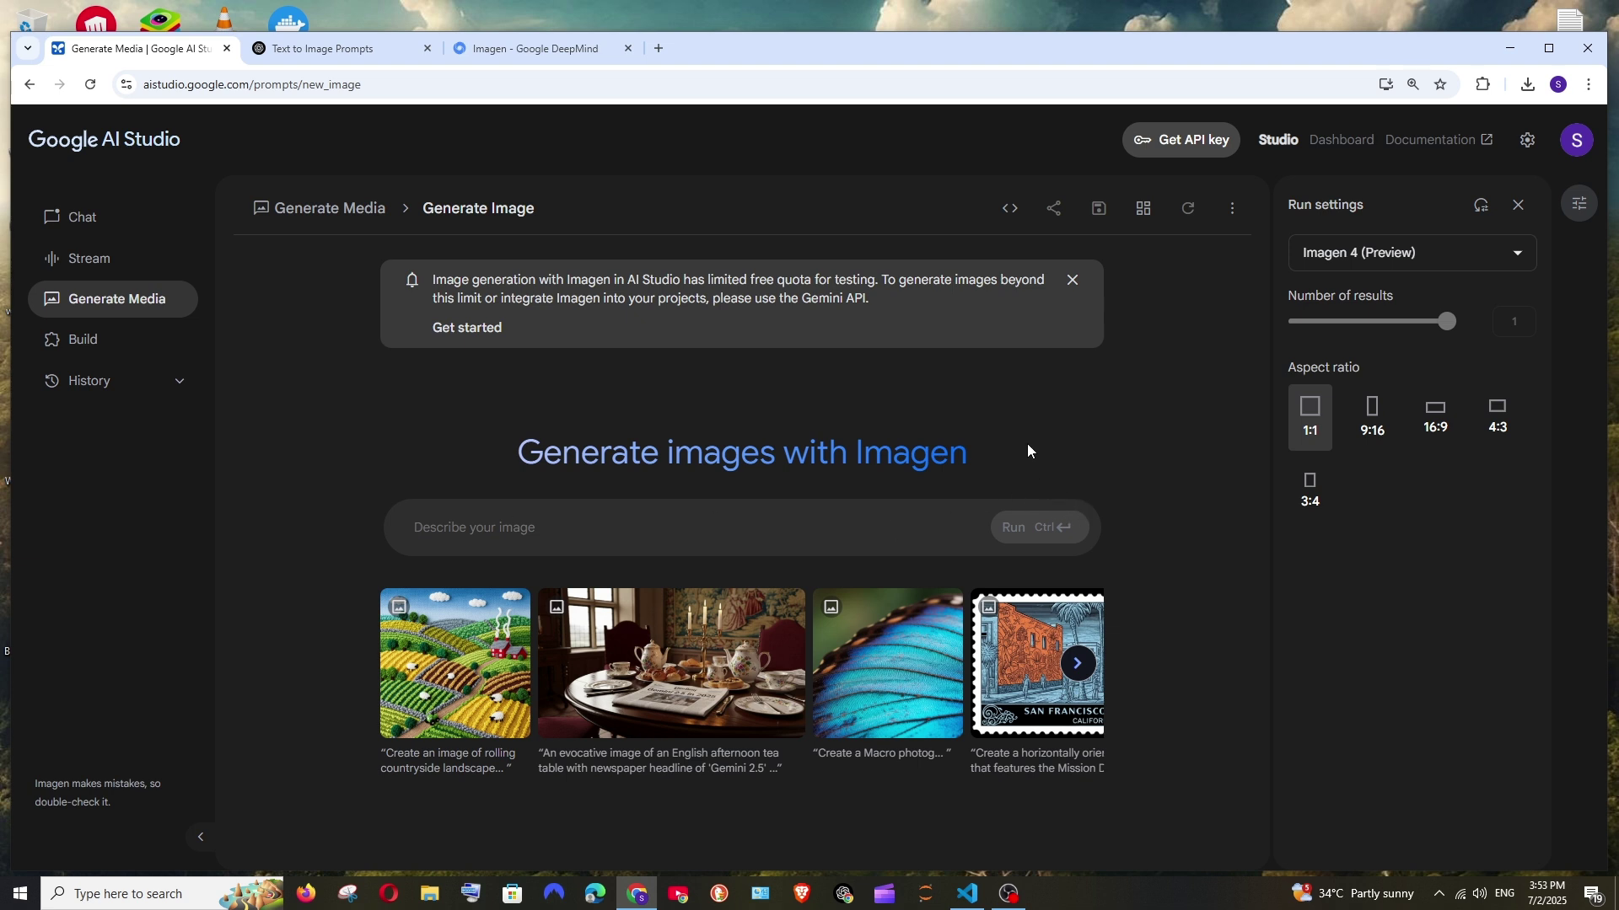
{"action": "left_click", "coordinate": [1400, 259]}
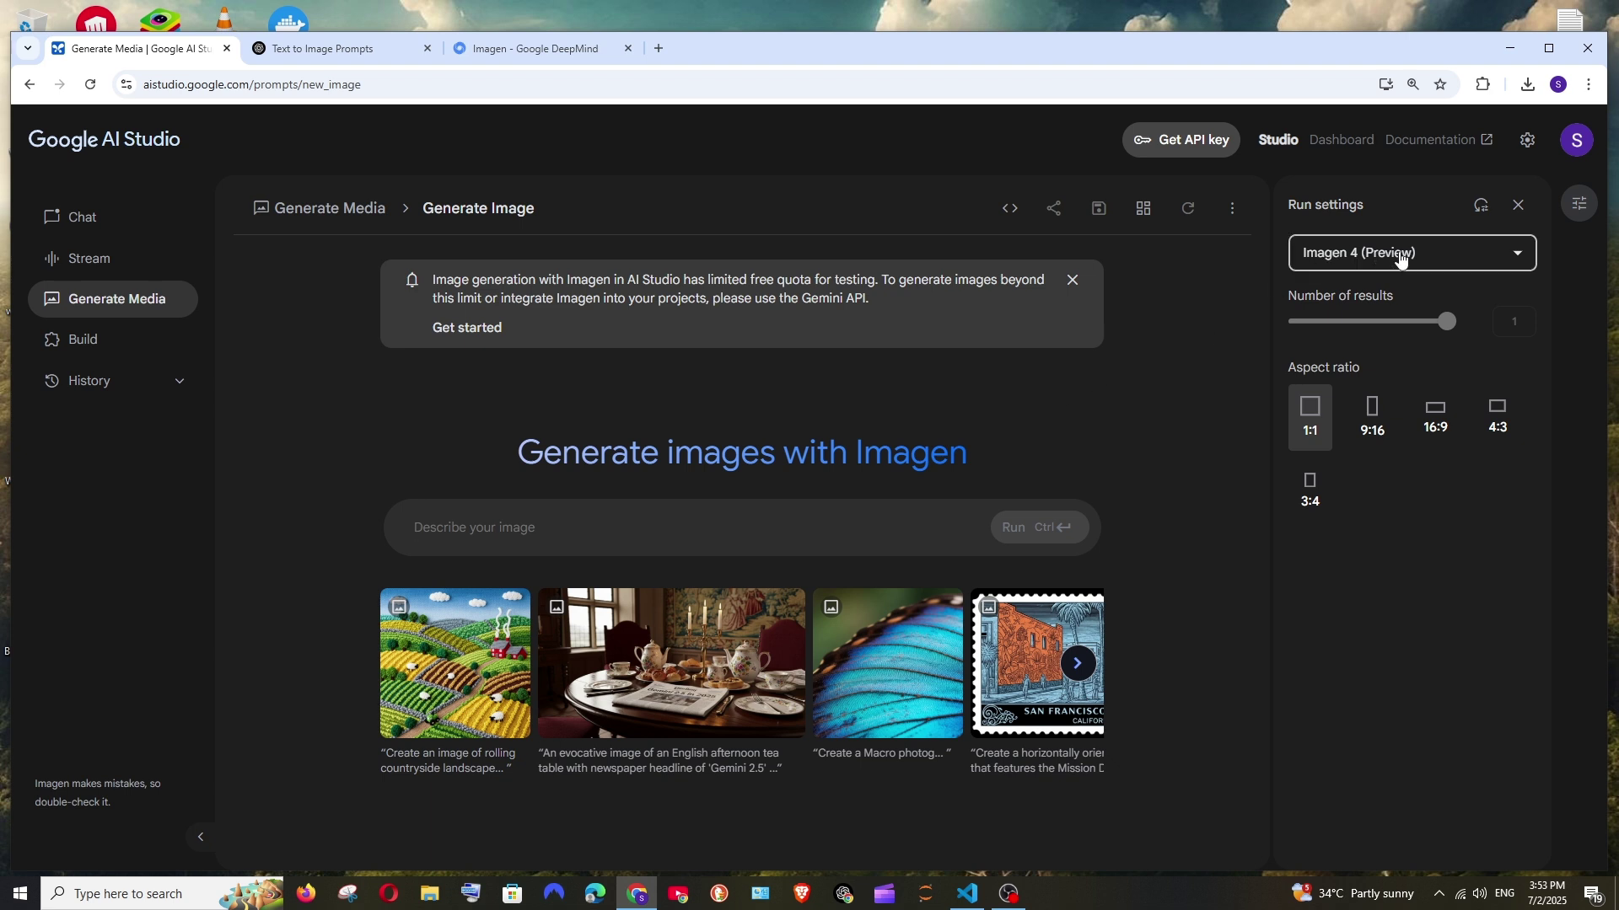
{"action": "left_click", "coordinate": [1400, 263]}
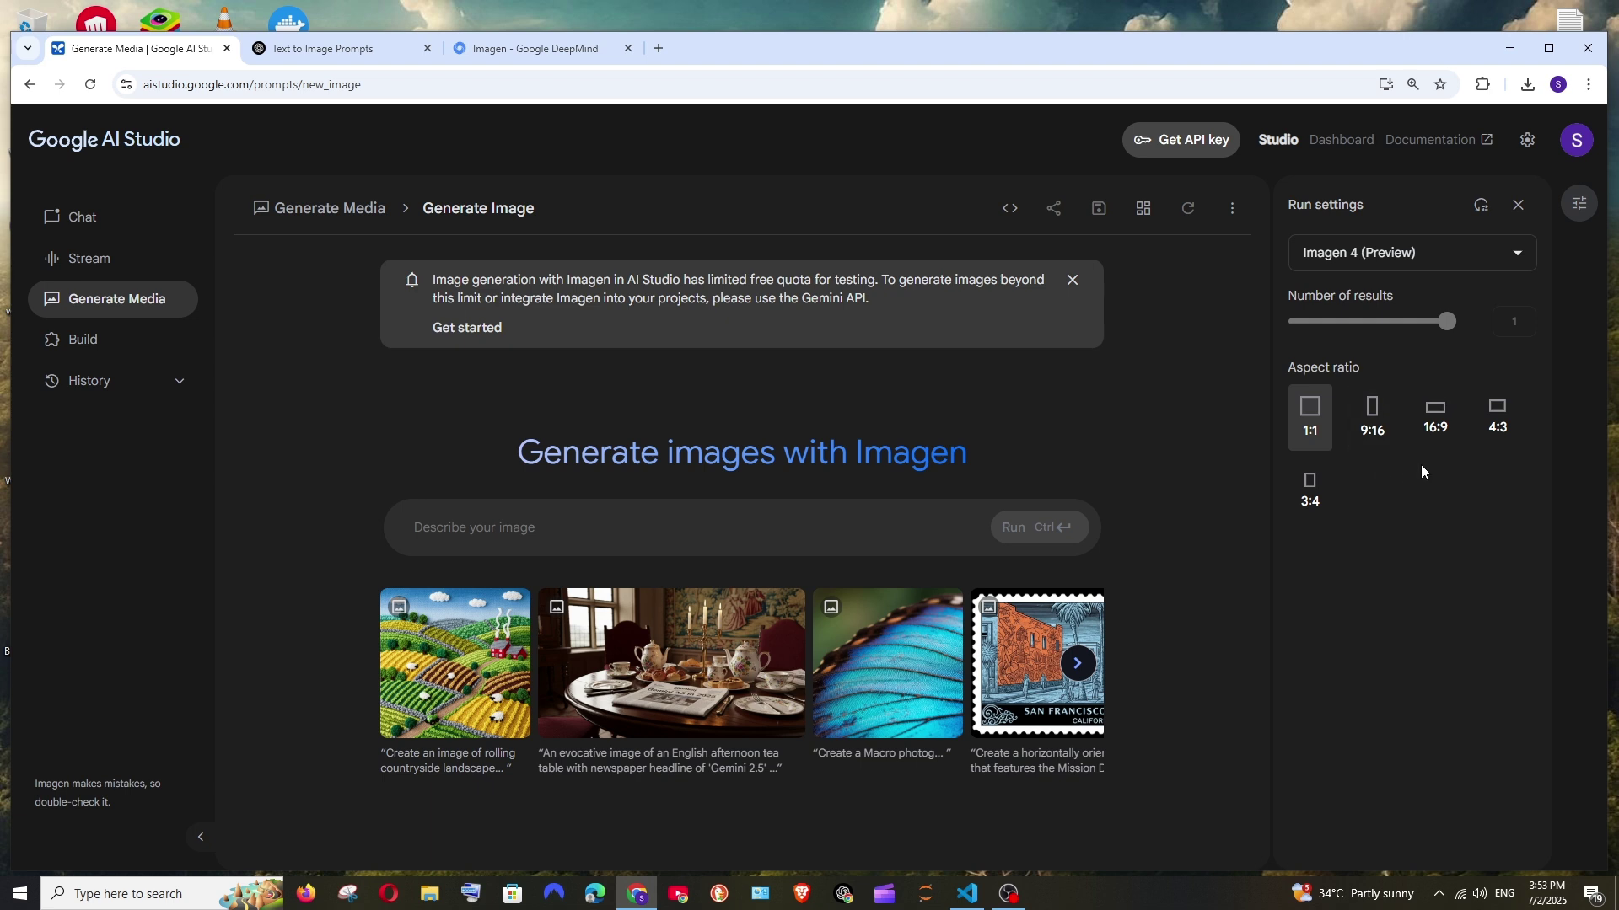
{"action": "left_click", "coordinate": [1386, 257]}
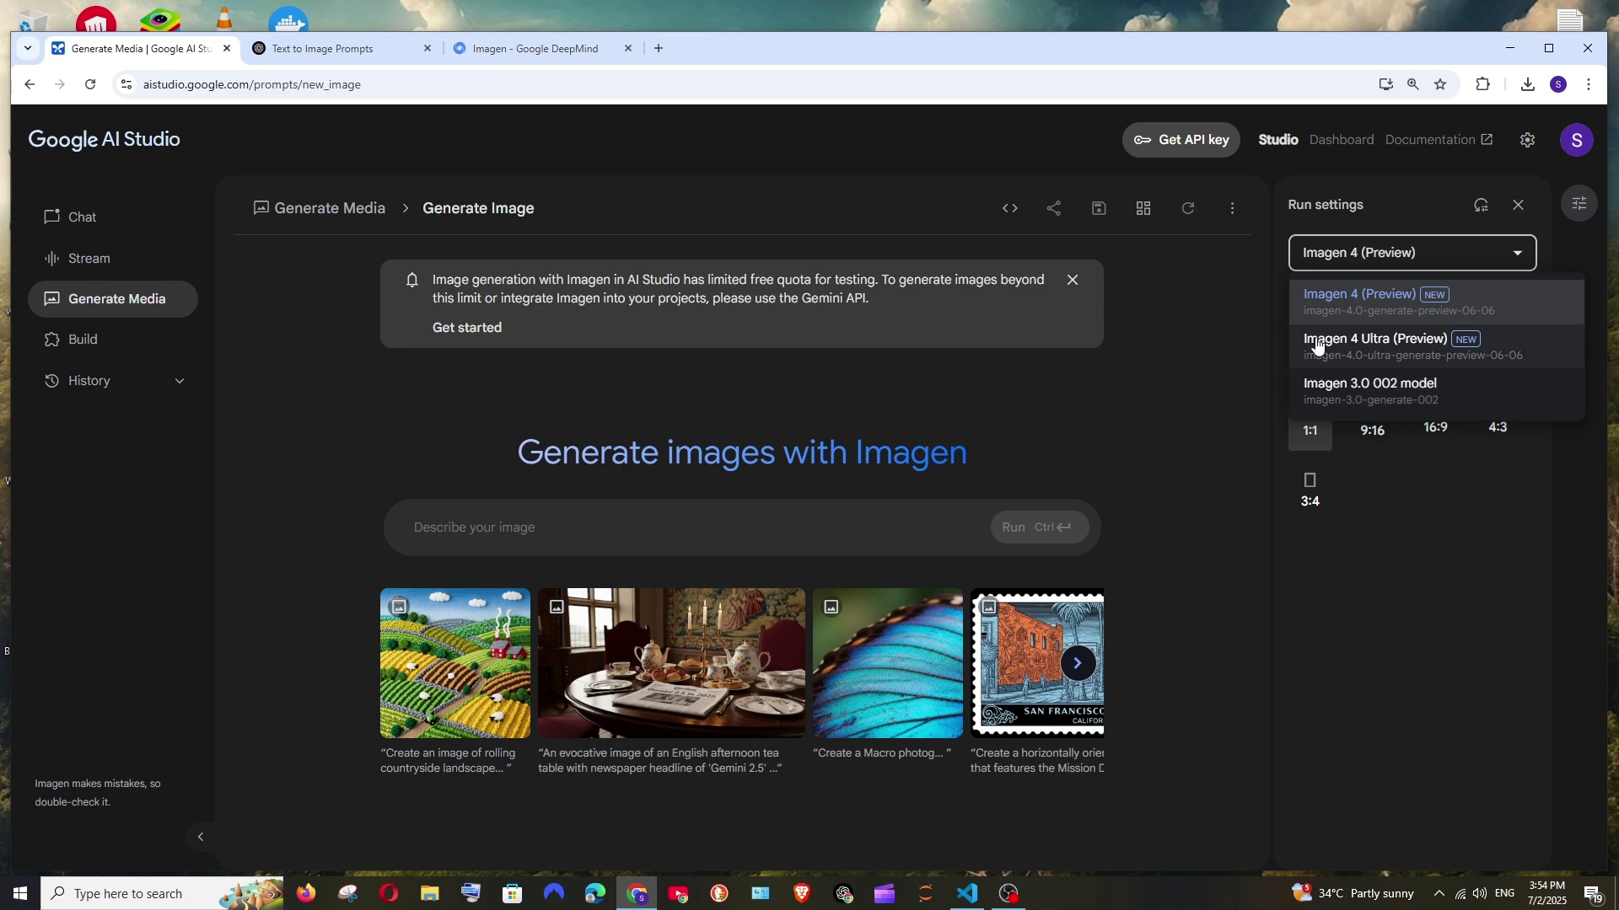
{"action": "left_click", "coordinate": [1183, 331]}
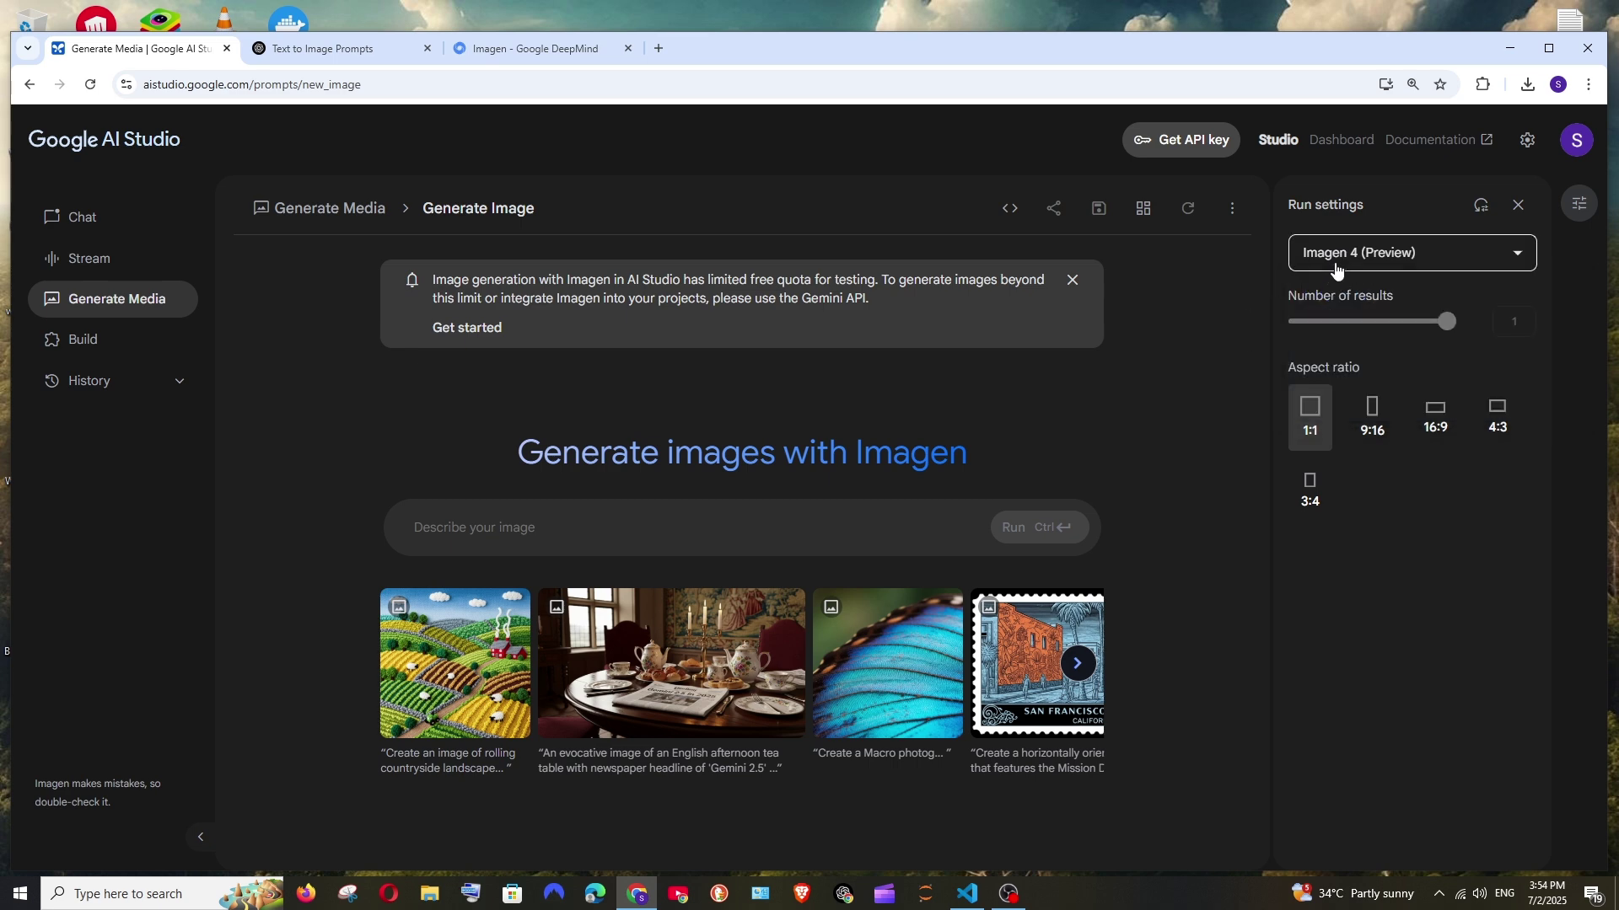
Step: Duplicate the tab, set the copy to Imagen 4 Ultra (Preview), then return
{"action": "right_click", "coordinate": [170, 56]}
{"action": "left_click", "coordinate": [250, 204]}
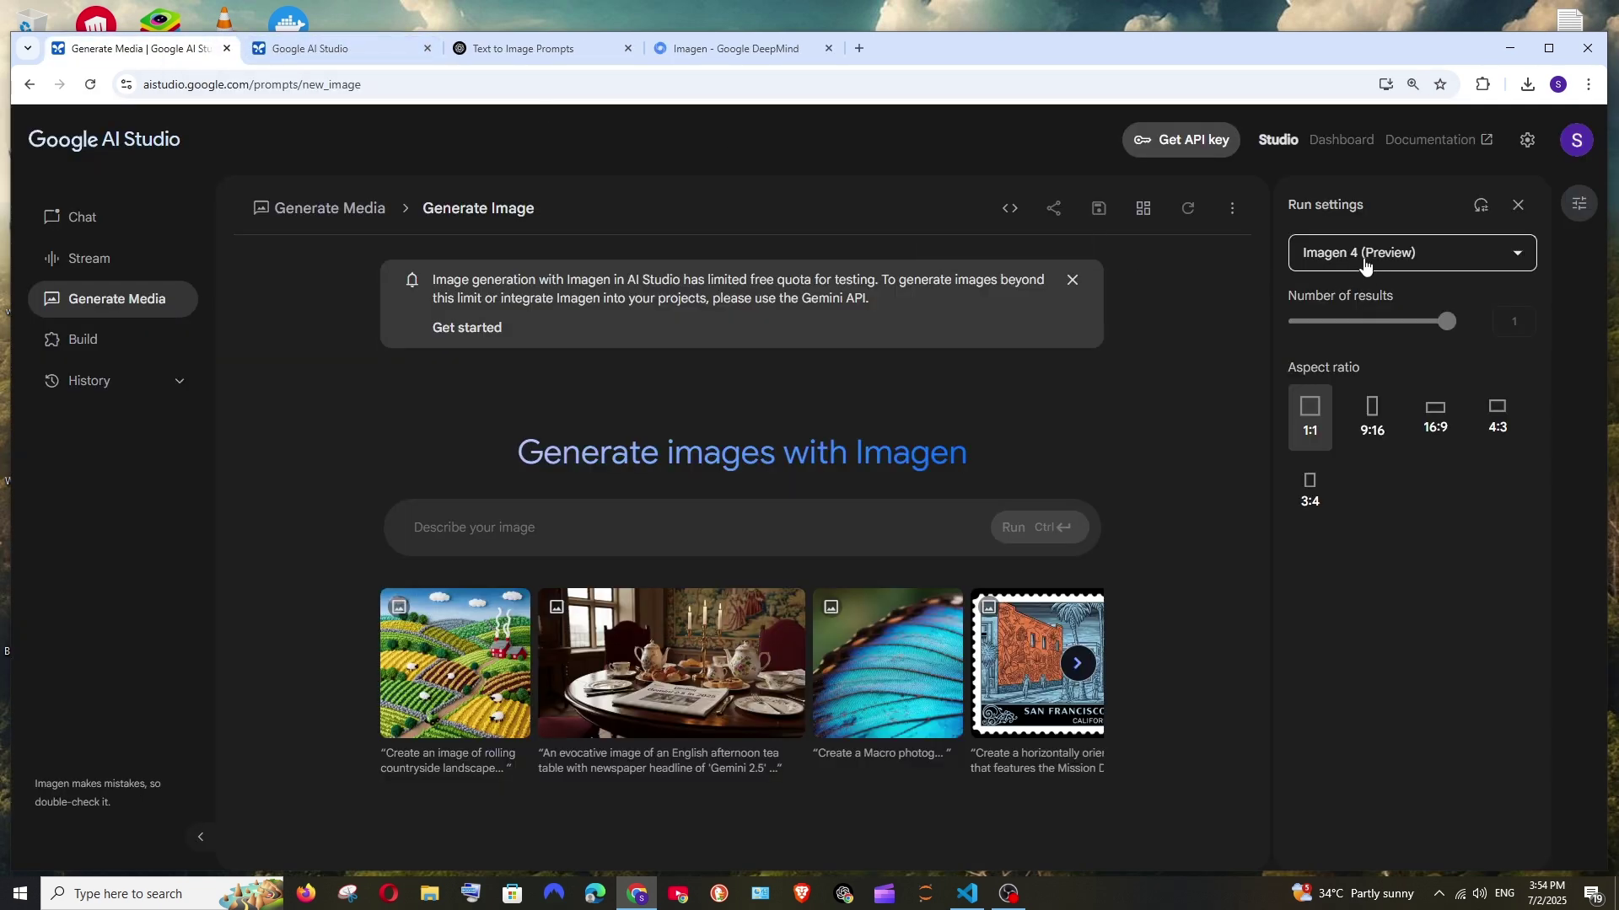
{"action": "left_click", "coordinate": [342, 51]}
{"action": "left_click", "coordinate": [1378, 253]}
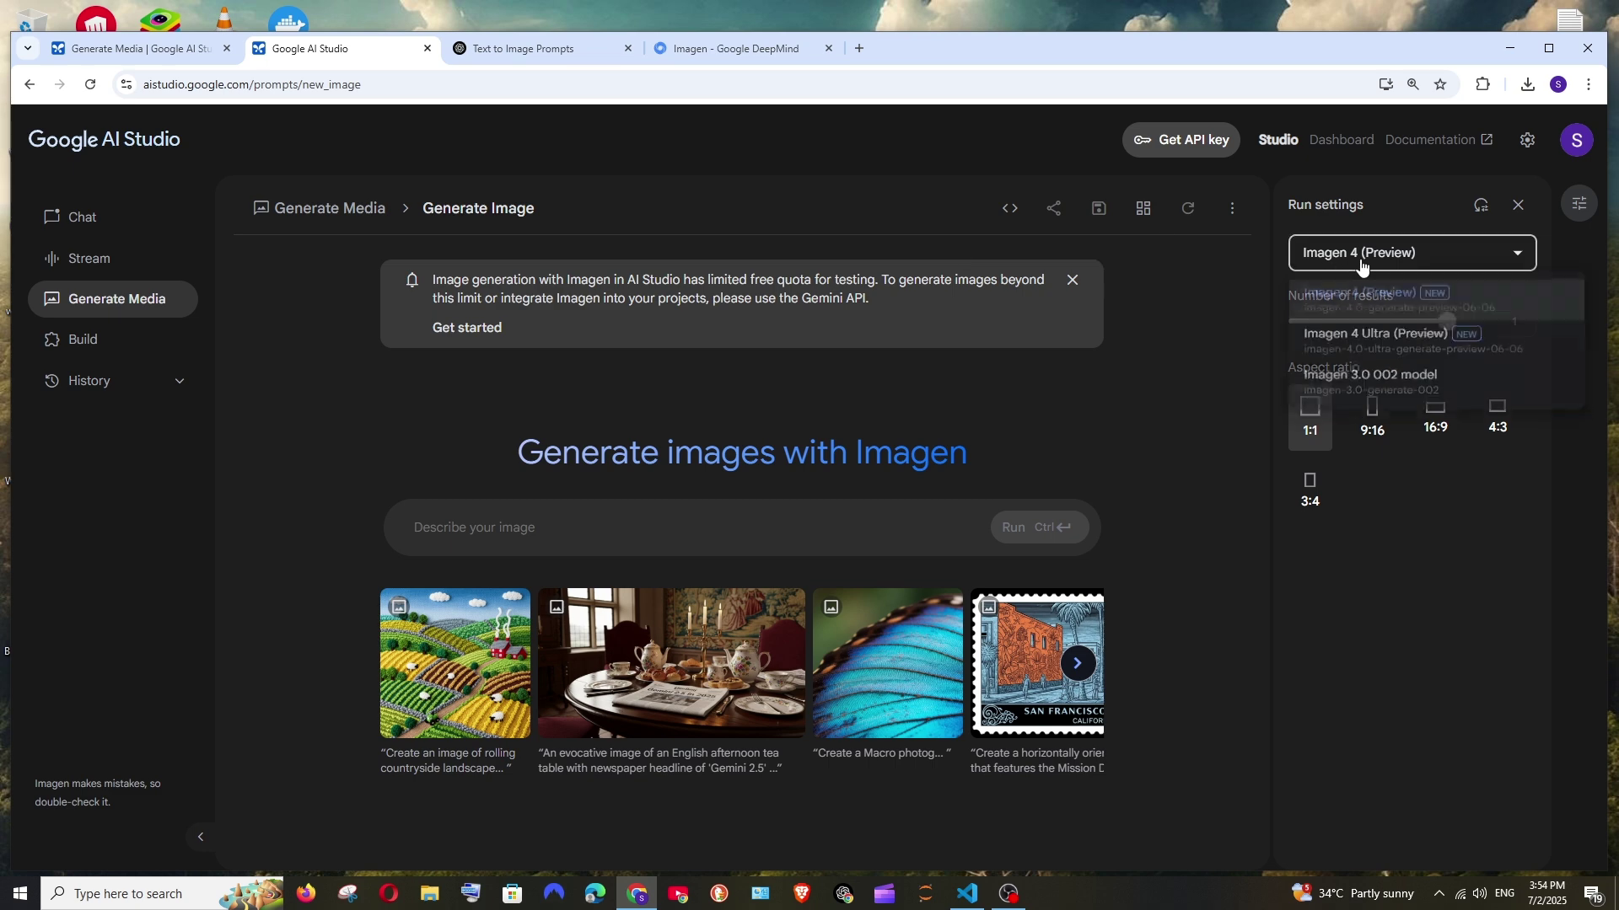
{"action": "left_click", "coordinate": [1379, 344]}
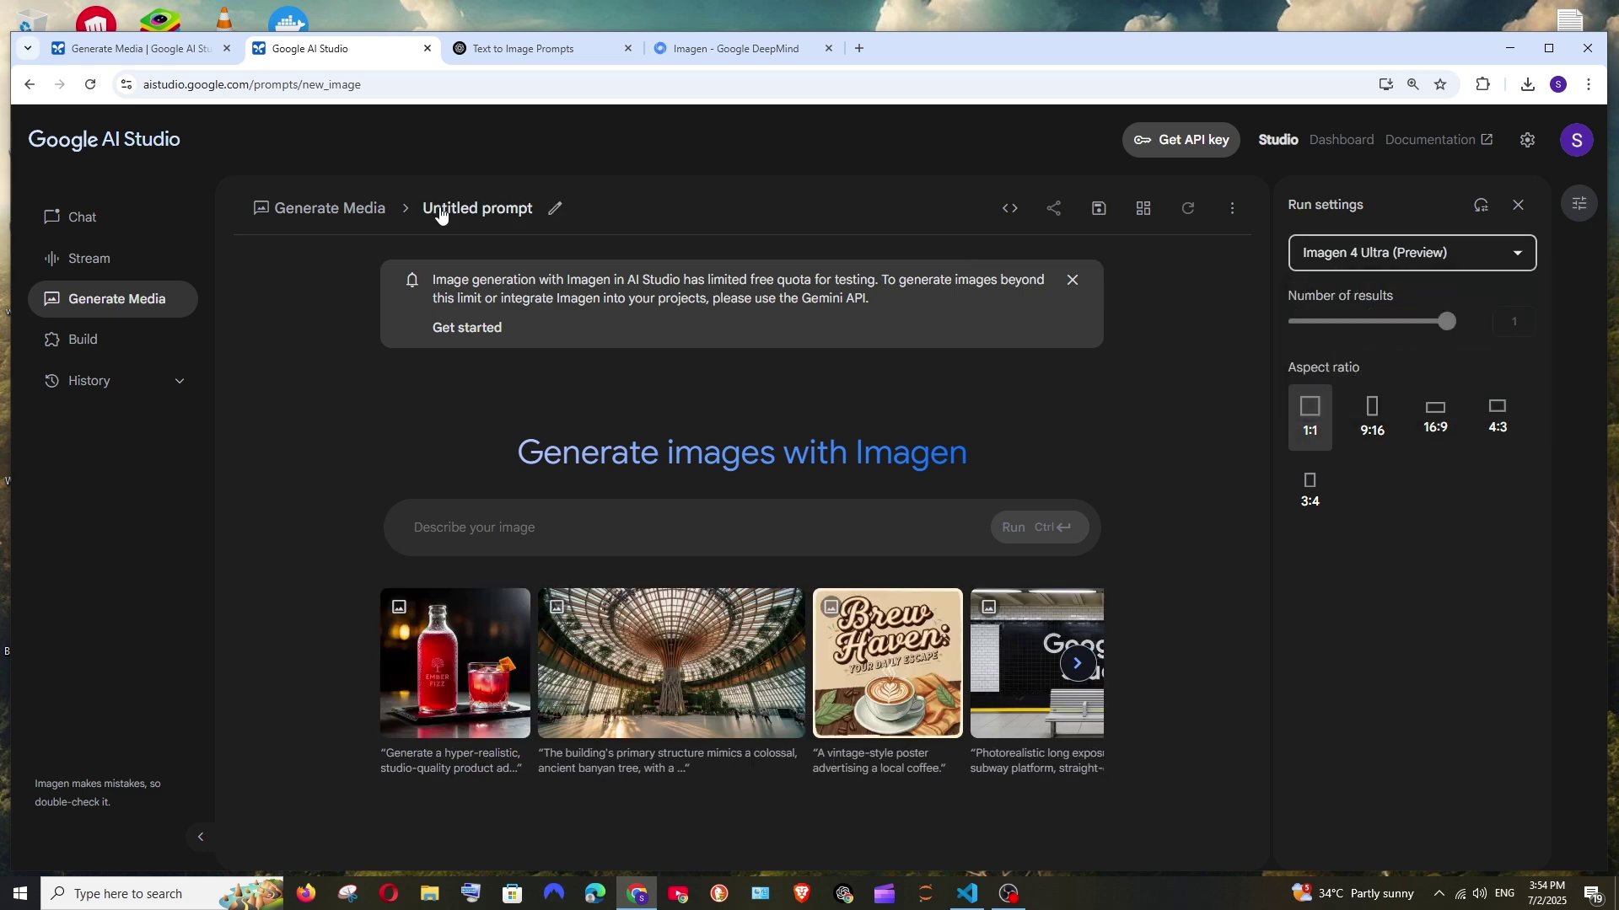
{"action": "left_click", "coordinate": [167, 59]}
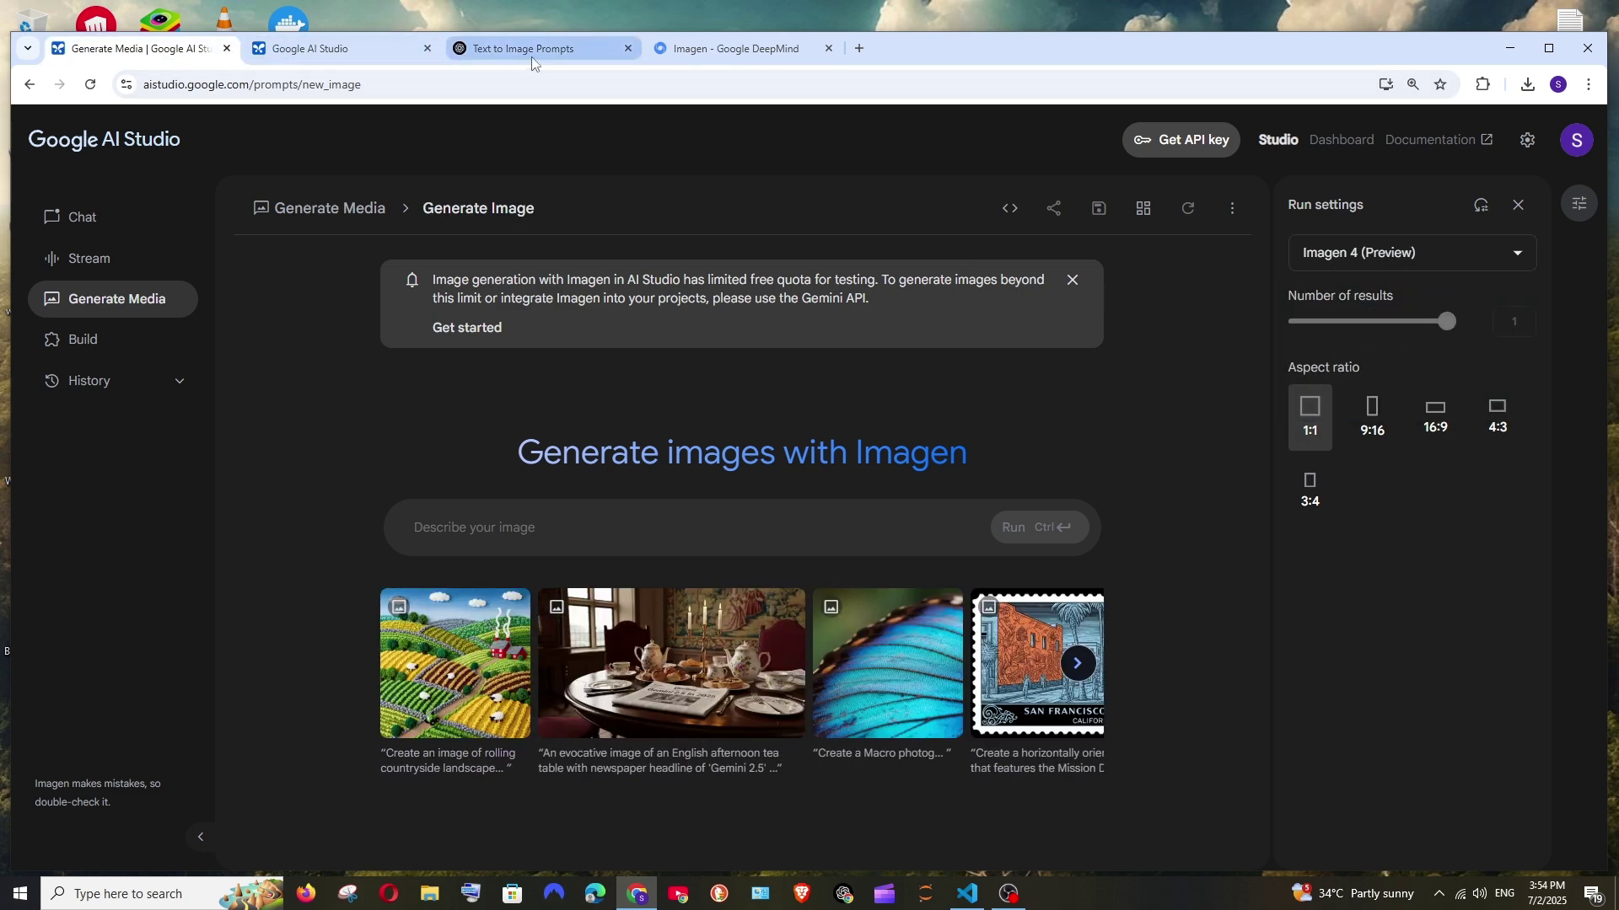
Step: Switch to the ChatGPT Text to Image Prompts conversation
{"action": "left_click", "coordinate": [546, 51]}
{"action": "scroll", "coordinate": [712, 378], "scroll_direction": "up", "scroll_amount": 2}
{"action": "scroll", "coordinate": [756, 373], "scroll_direction": "down", "scroll_amount": 4}
{"action": "scroll", "coordinate": [757, 374], "scroll_direction": "down", "scroll_amount": 5}
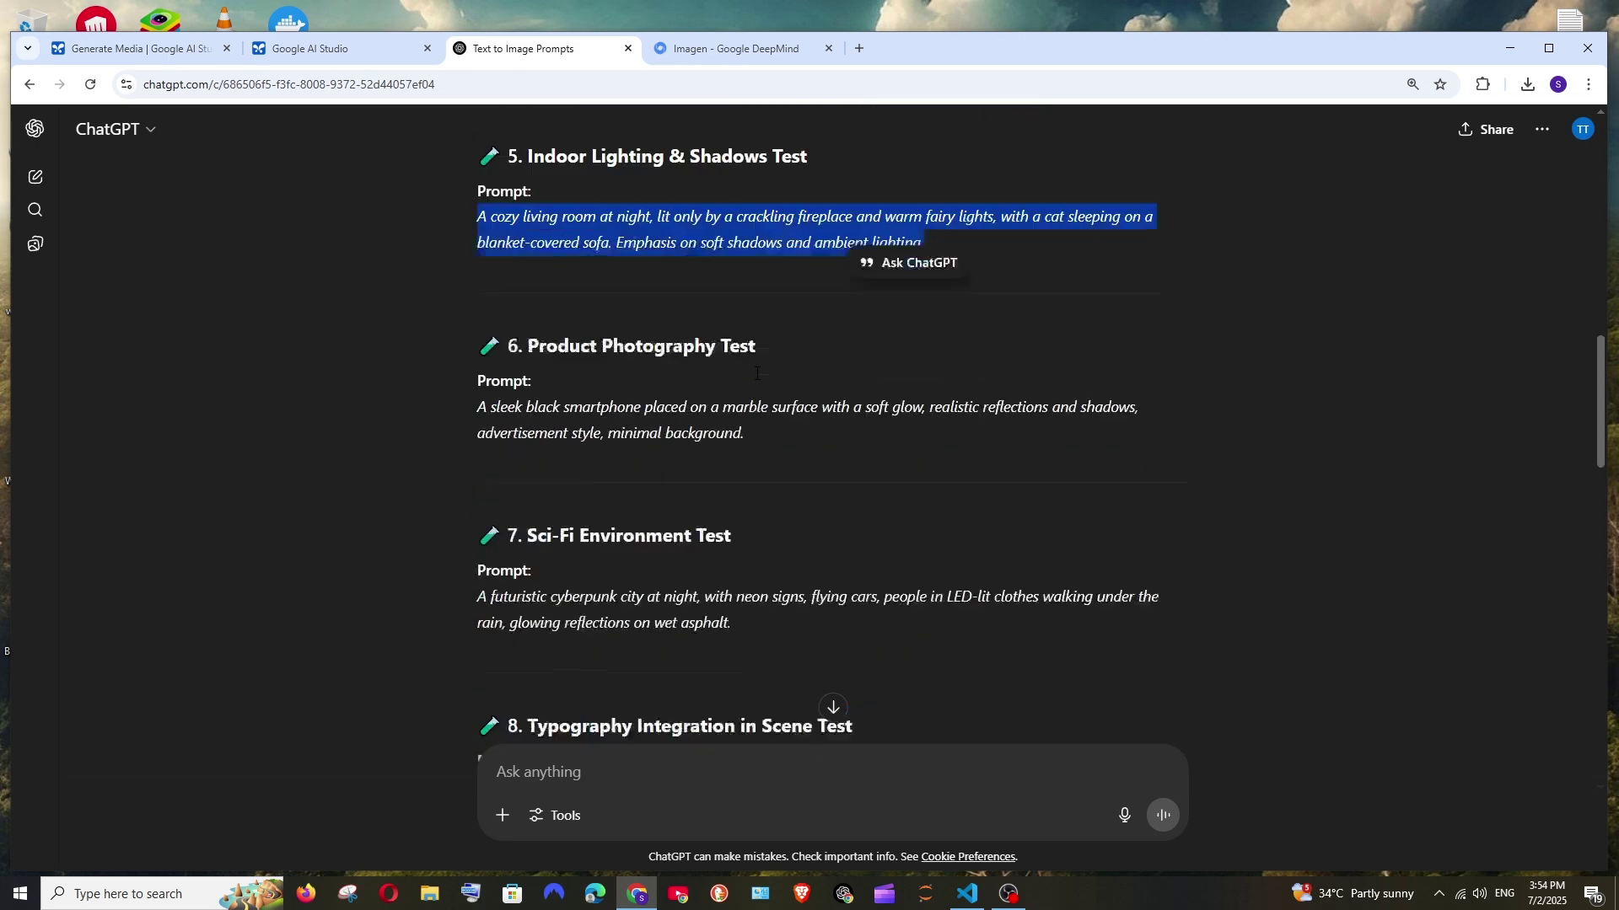
{"action": "scroll", "coordinate": [756, 373], "scroll_direction": "down", "scroll_amount": 2}
{"action": "scroll", "coordinate": [780, 393], "scroll_direction": "up", "scroll_amount": 5}
{"action": "scroll", "coordinate": [712, 355], "scroll_direction": "up", "scroll_amount": 3}
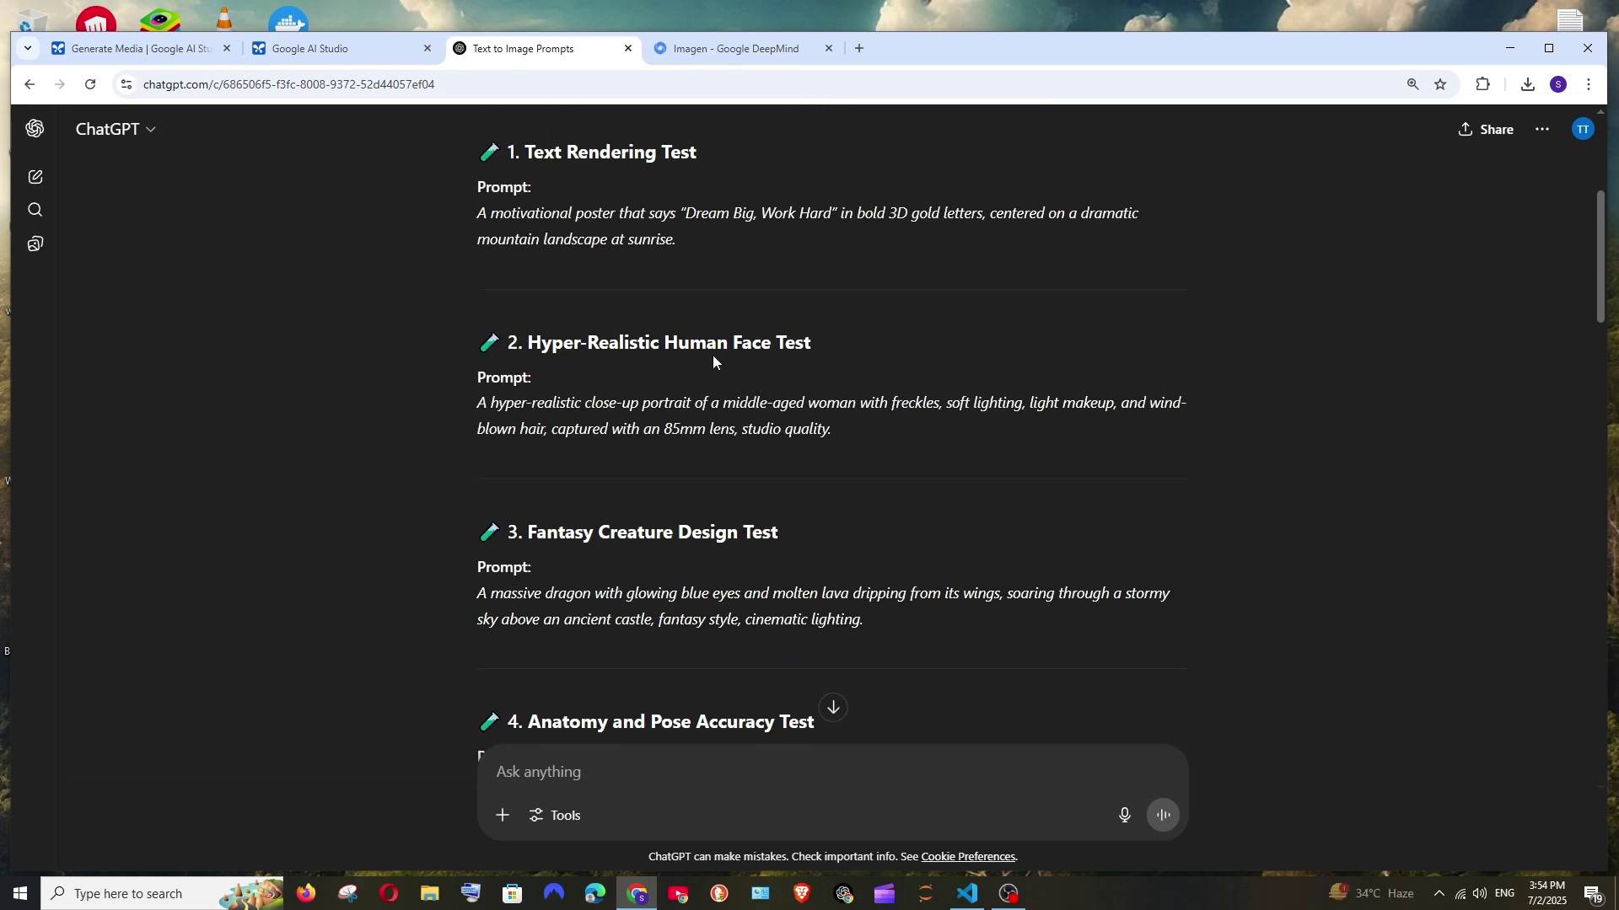
{"action": "scroll", "coordinate": [713, 355], "scroll_direction": "up", "scroll_amount": 1}
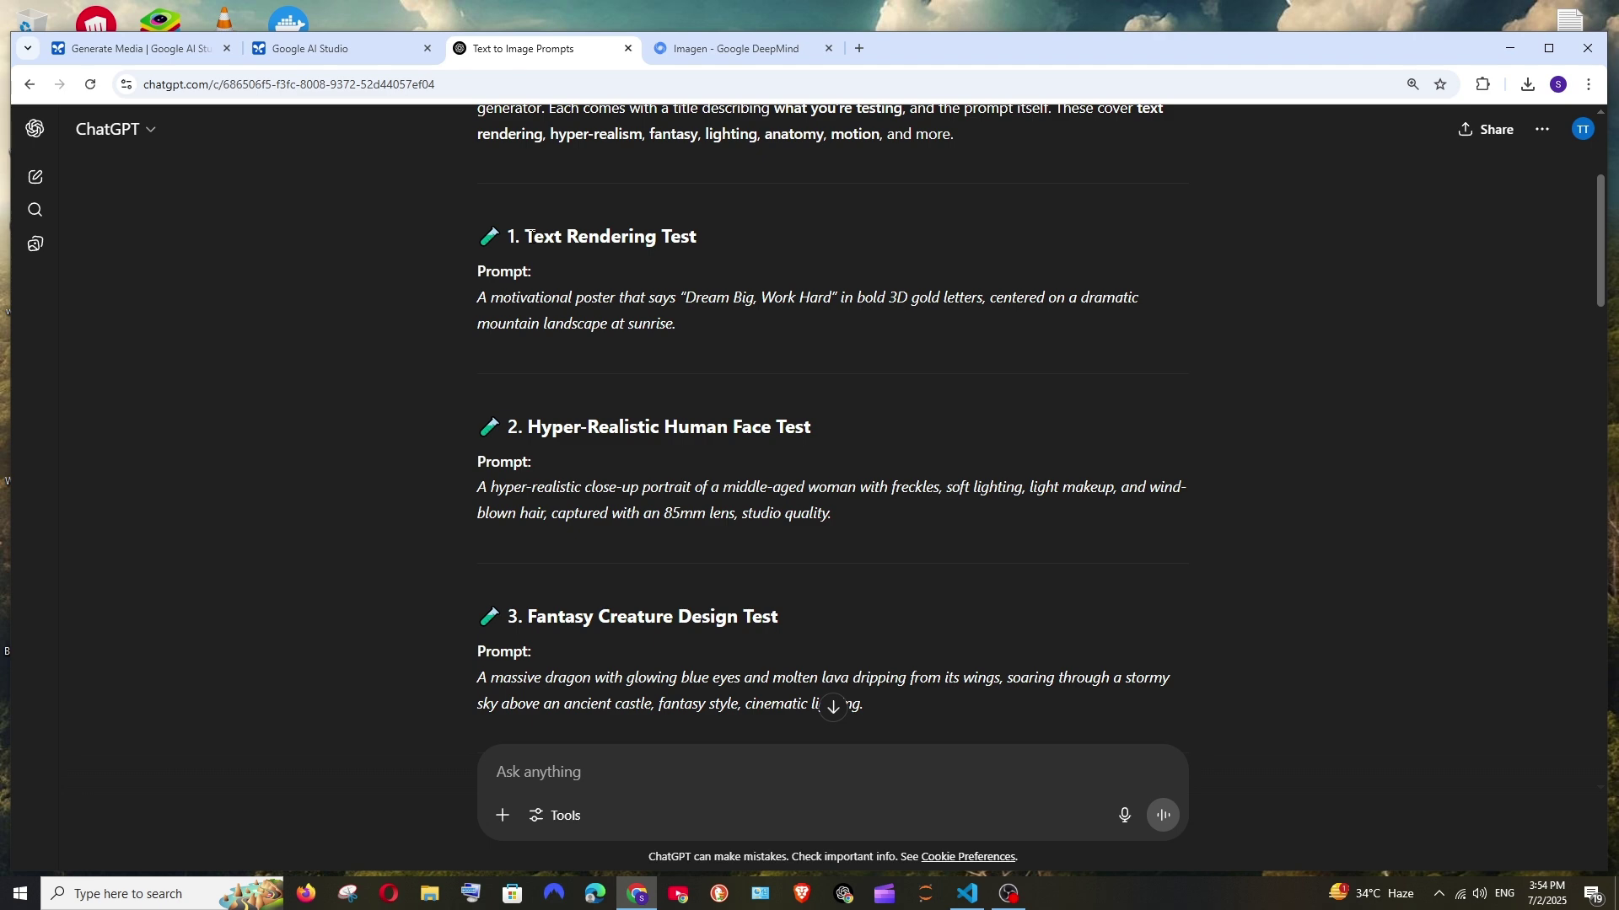
{"action": "scroll", "coordinate": [762, 417], "scroll_direction": "up", "scroll_amount": 1}
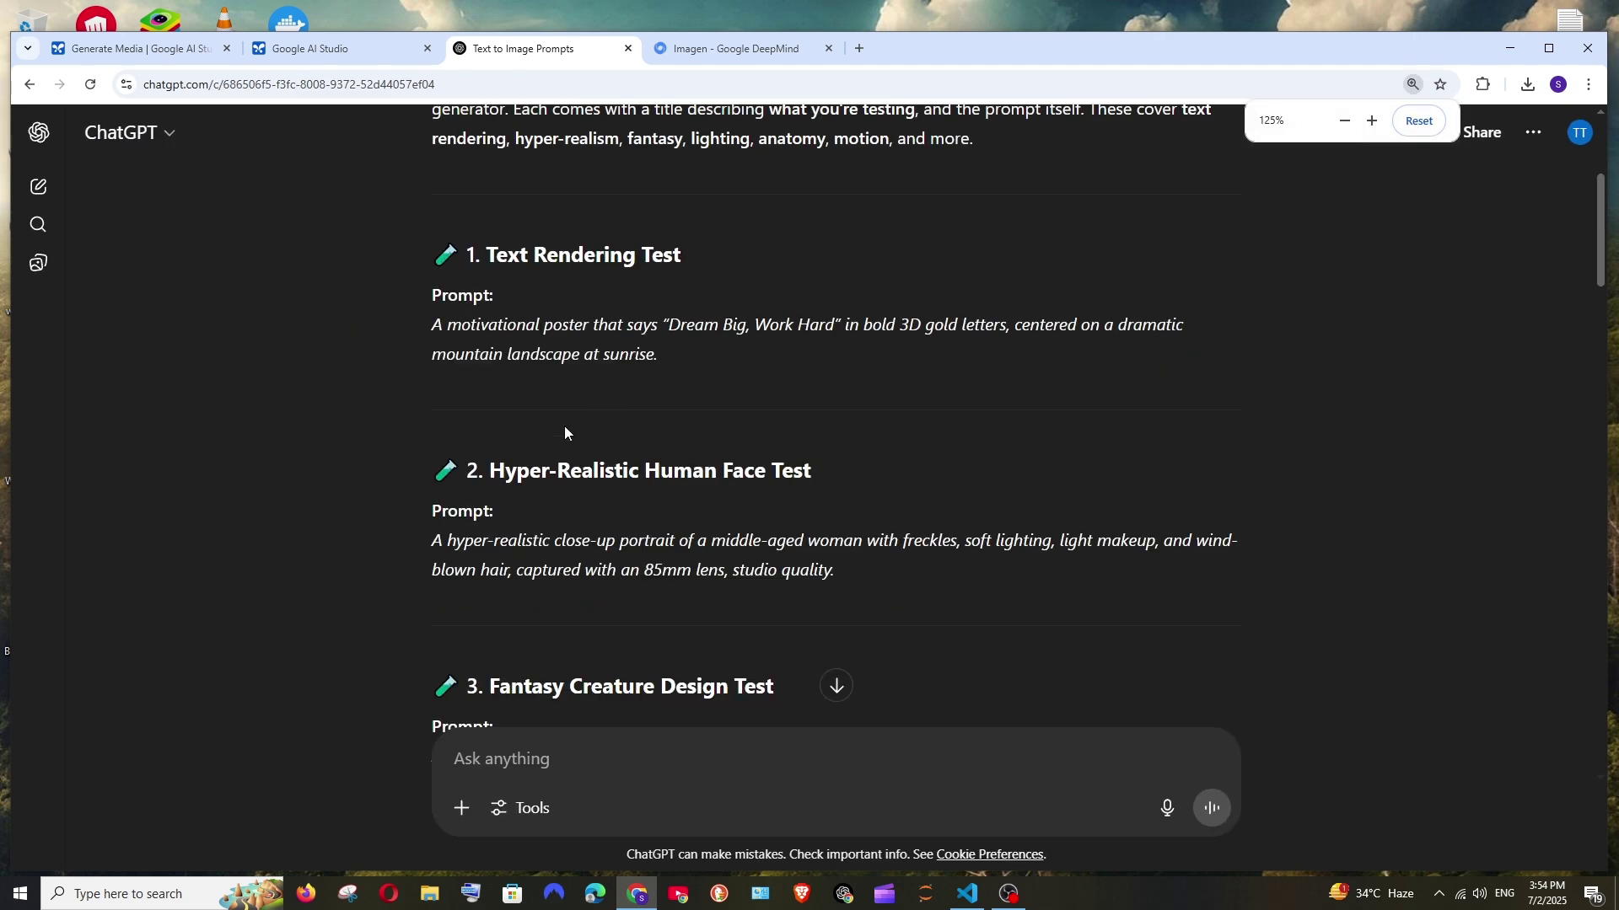
{"action": "scroll", "coordinate": [664, 351], "scroll_direction": "down", "scroll_amount": 3}
{"action": "scroll", "coordinate": [622, 347], "scroll_direction": "down", "scroll_amount": 1}
{"action": "scroll", "coordinate": [538, 374], "scroll_direction": "down", "scroll_amount": 1}
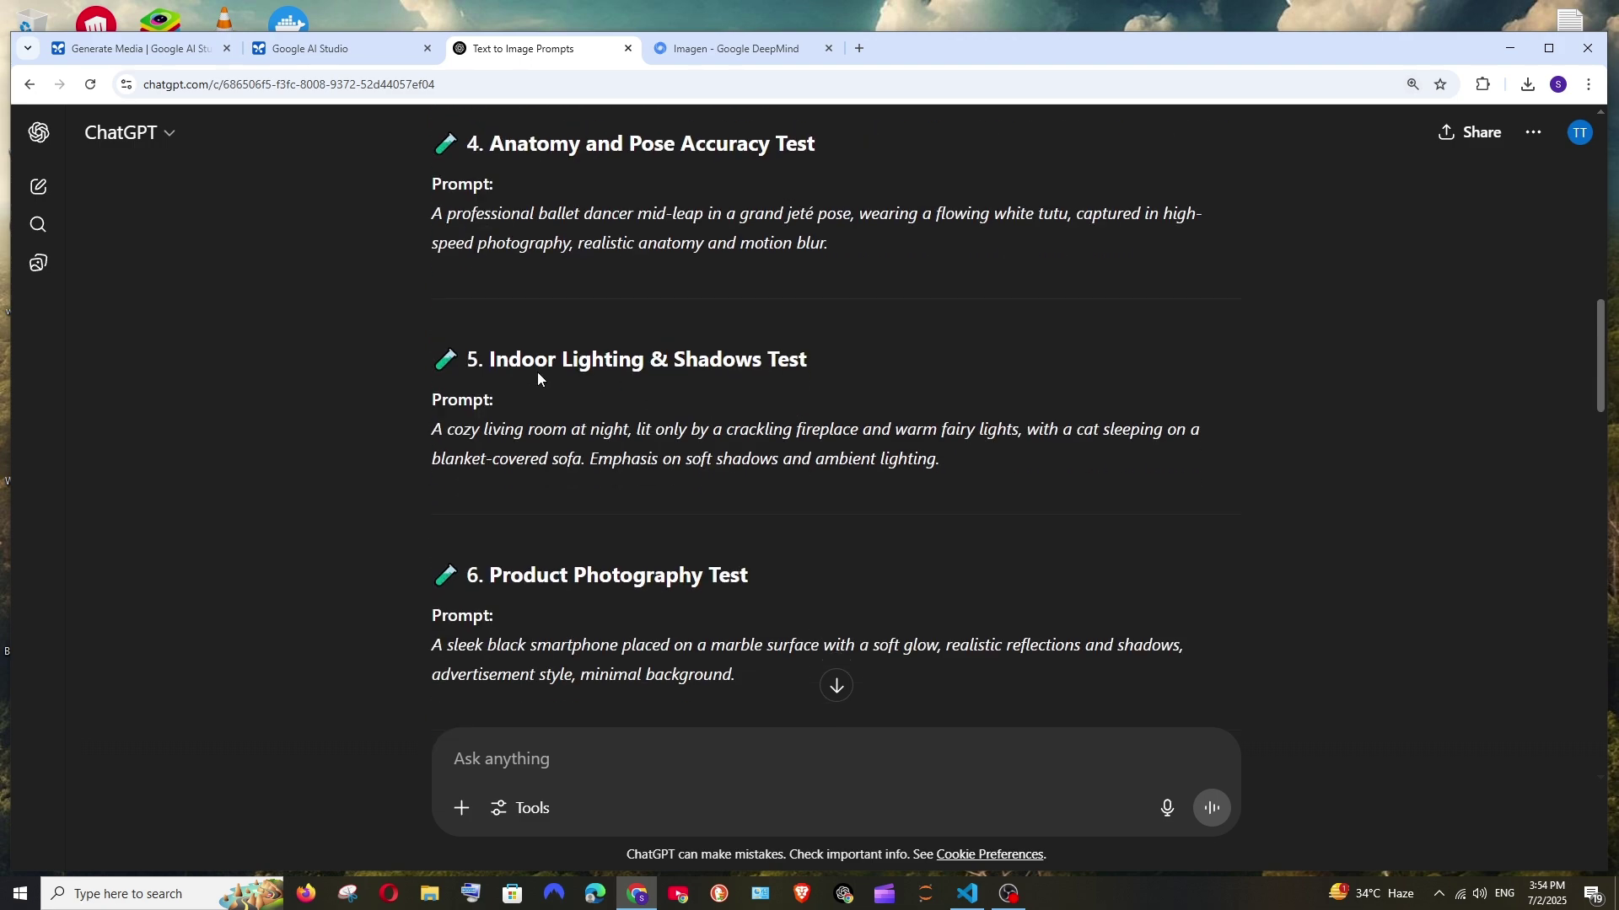
{"action": "scroll", "coordinate": [538, 373], "scroll_direction": "down", "scroll_amount": 1}
{"action": "scroll", "coordinate": [694, 352], "scroll_direction": "down", "scroll_amount": 3}
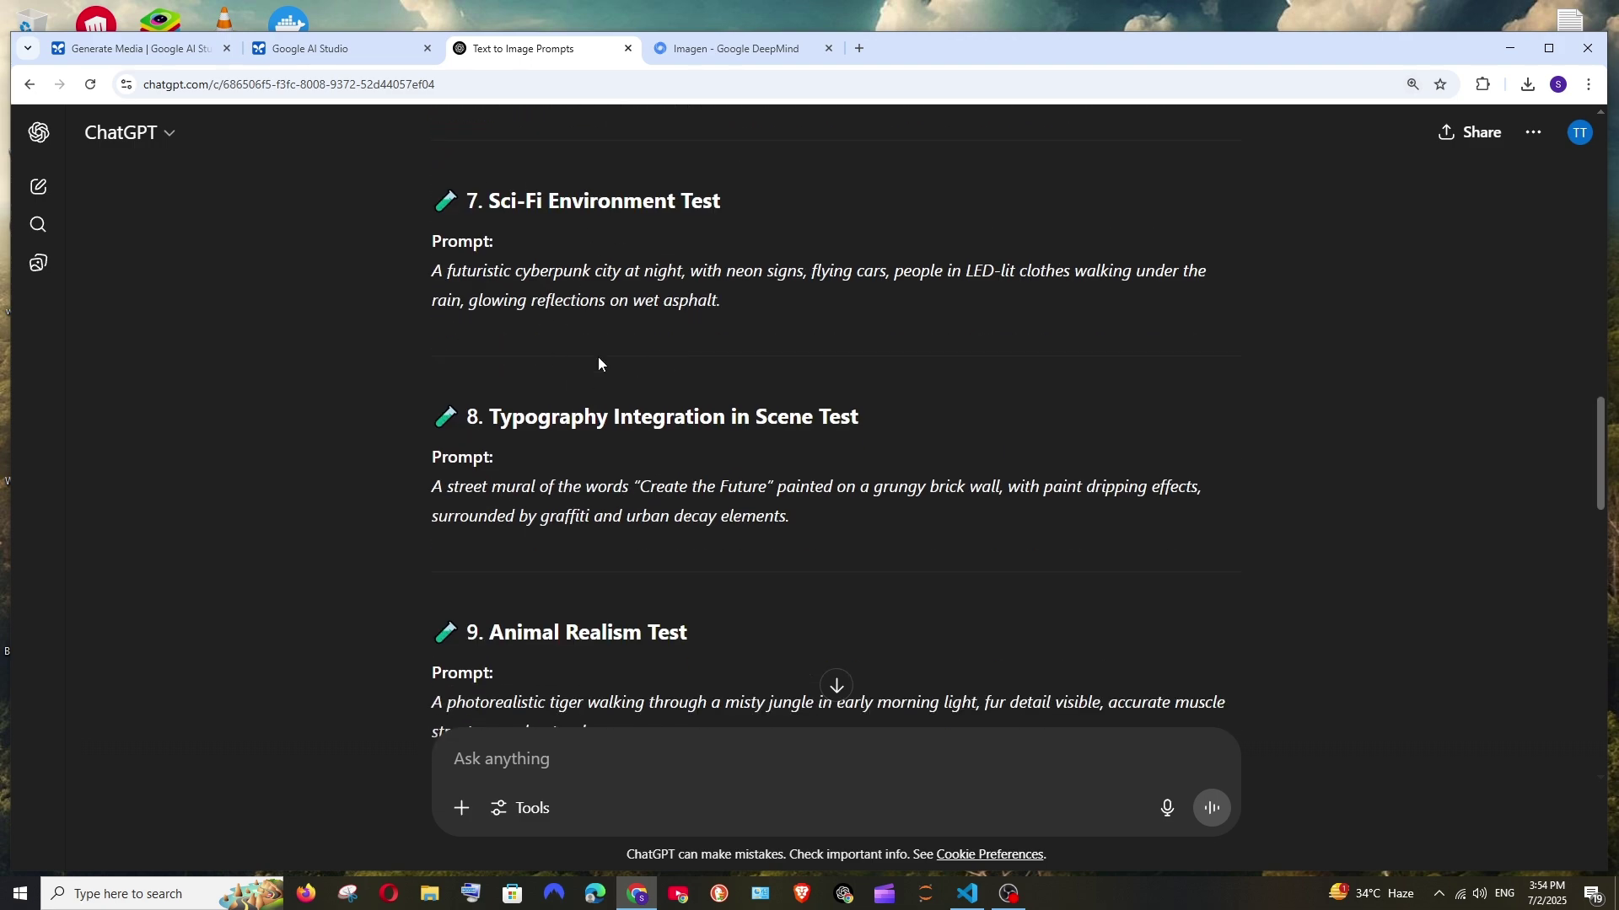
{"action": "scroll", "coordinate": [613, 339], "scroll_direction": "down", "scroll_amount": 3}
{"action": "scroll", "coordinate": [683, 367], "scroll_direction": "down", "scroll_amount": 3}
{"action": "scroll", "coordinate": [698, 367], "scroll_direction": "down", "scroll_amount": 2}
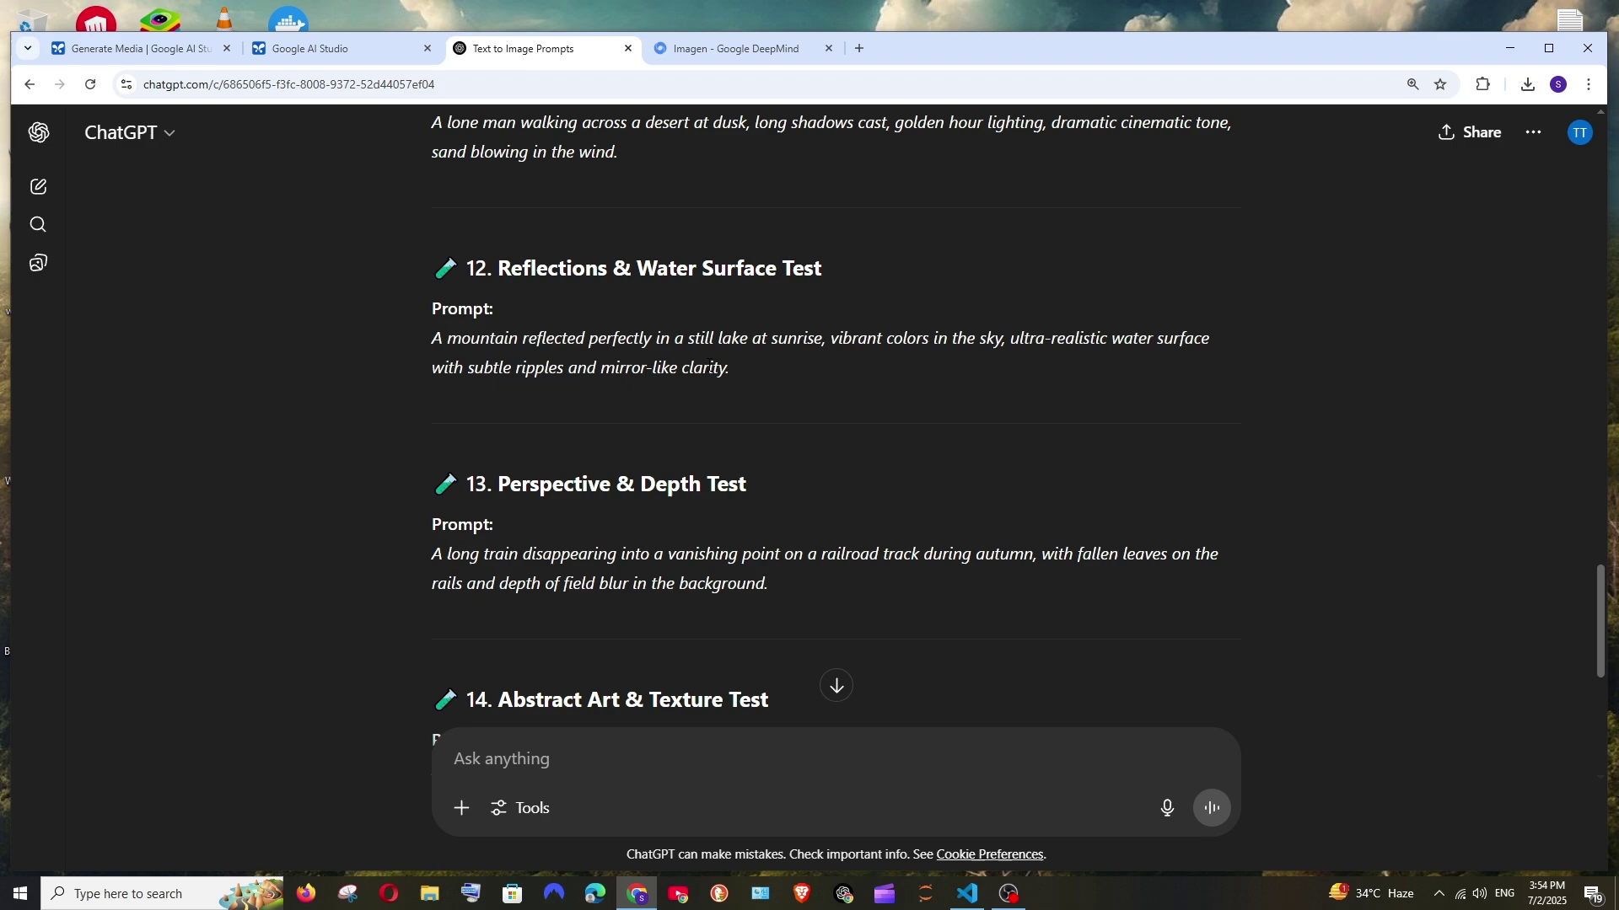
{"action": "scroll", "coordinate": [710, 369], "scroll_direction": "up", "scroll_amount": 2}
{"action": "scroll", "coordinate": [711, 367], "scroll_direction": "up", "scroll_amount": 3}
{"action": "scroll", "coordinate": [710, 362], "scroll_direction": "up", "scroll_amount": 4}
{"action": "scroll", "coordinate": [708, 354], "scroll_direction": "up", "scroll_amount": 1}
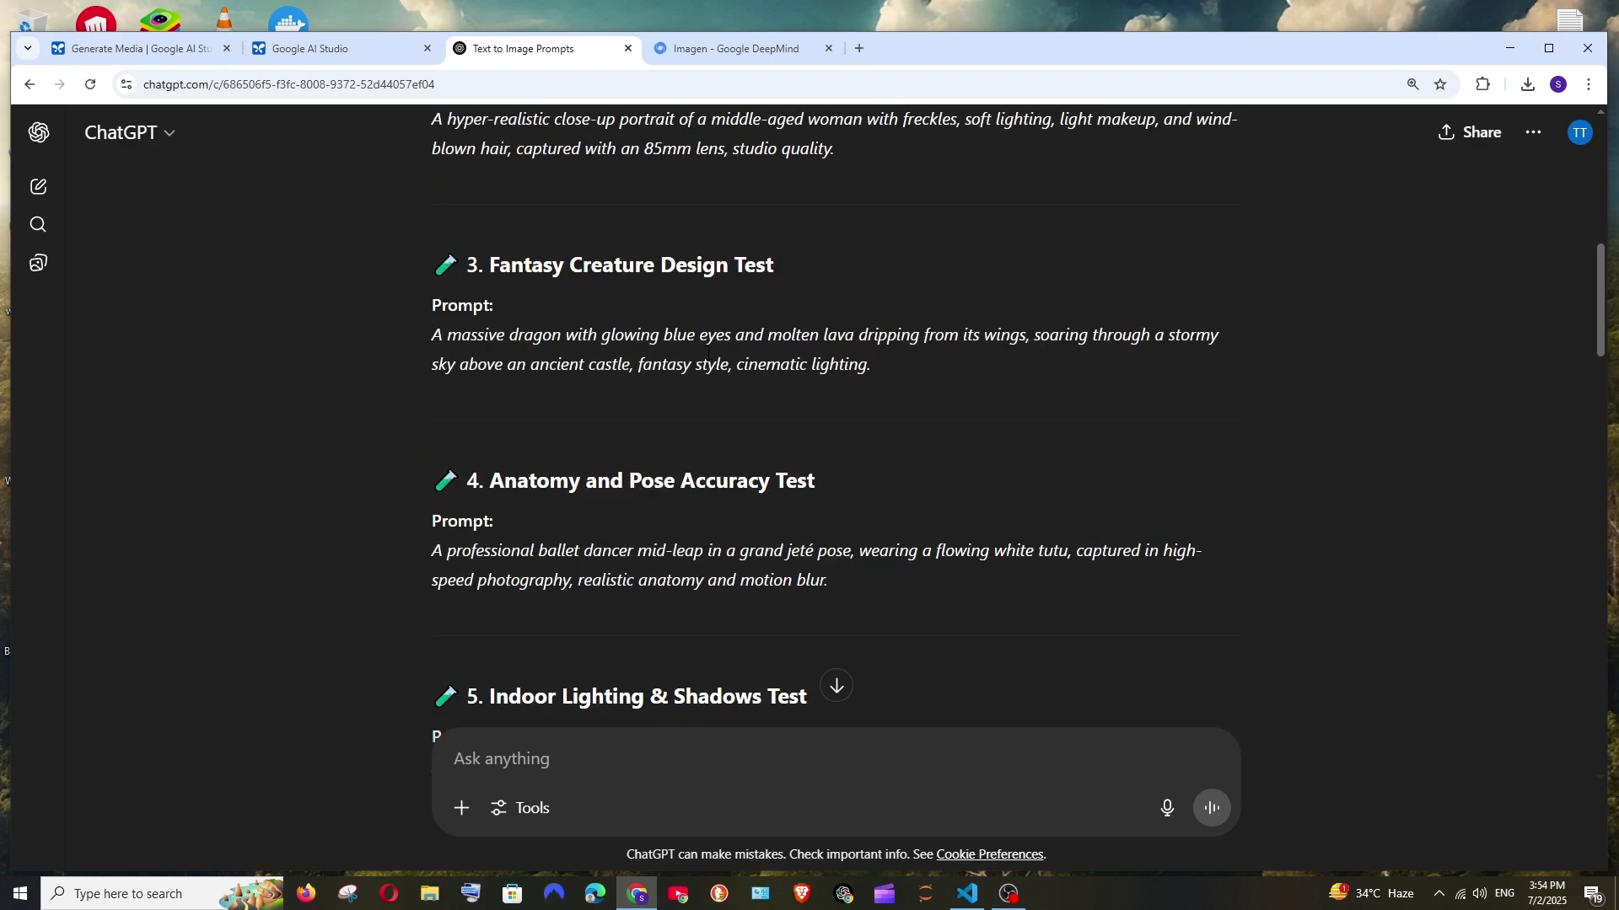
{"action": "scroll", "coordinate": [637, 341], "scroll_direction": "up", "scroll_amount": 2}
{"action": "scroll", "coordinate": [636, 339], "scroll_direction": "up", "scroll_amount": 1}
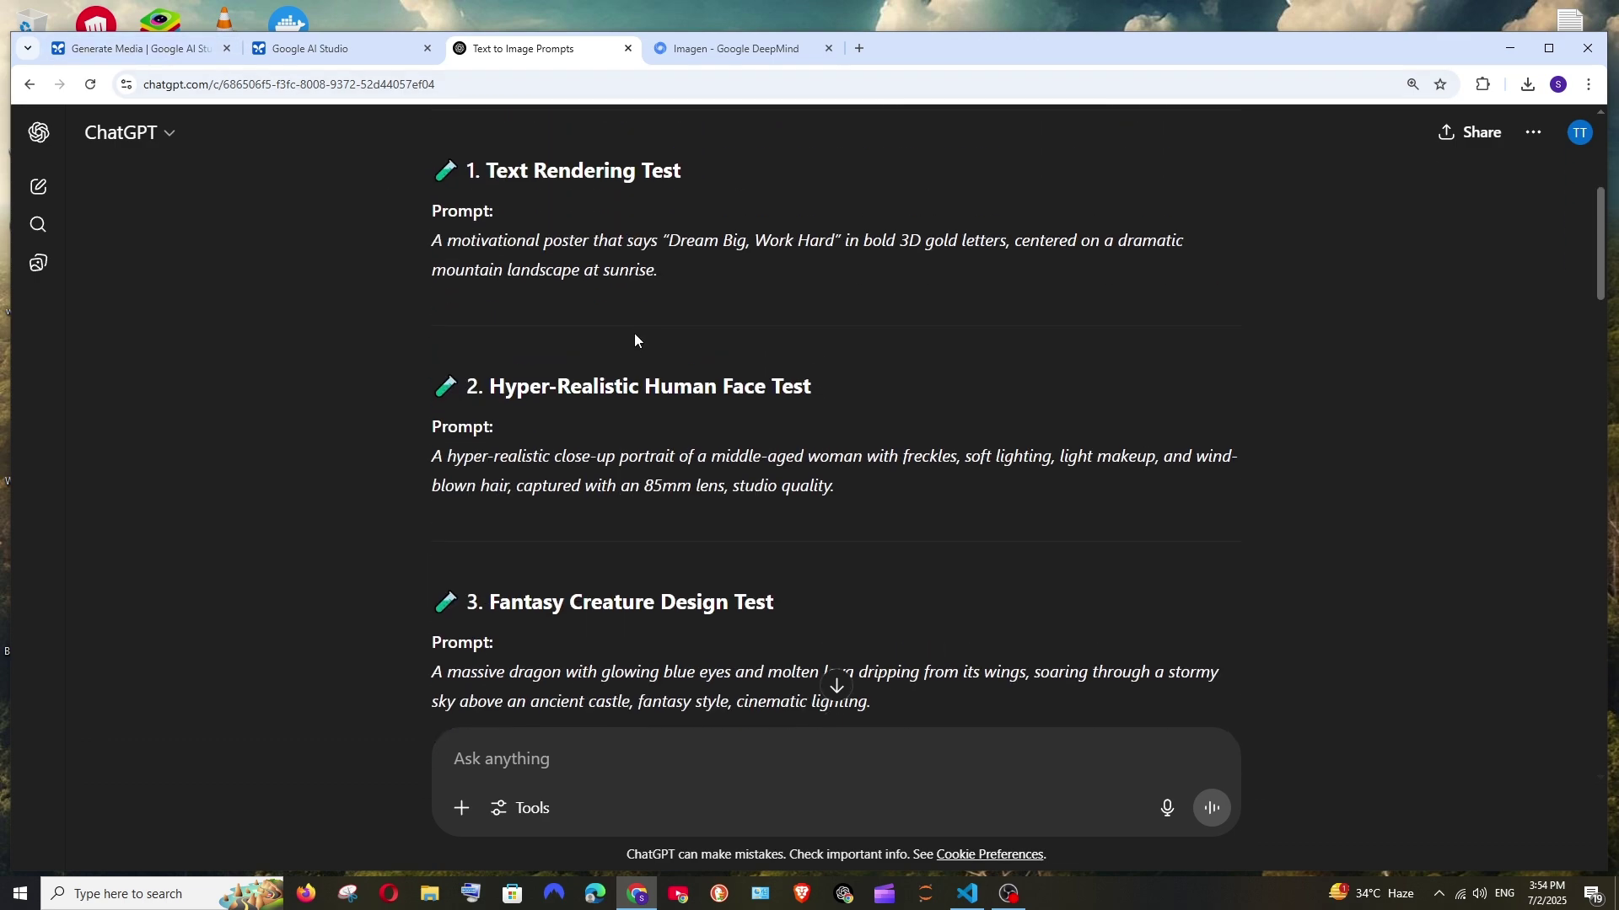
{"action": "scroll", "coordinate": [670, 393], "scroll_direction": "up", "scroll_amount": 1}
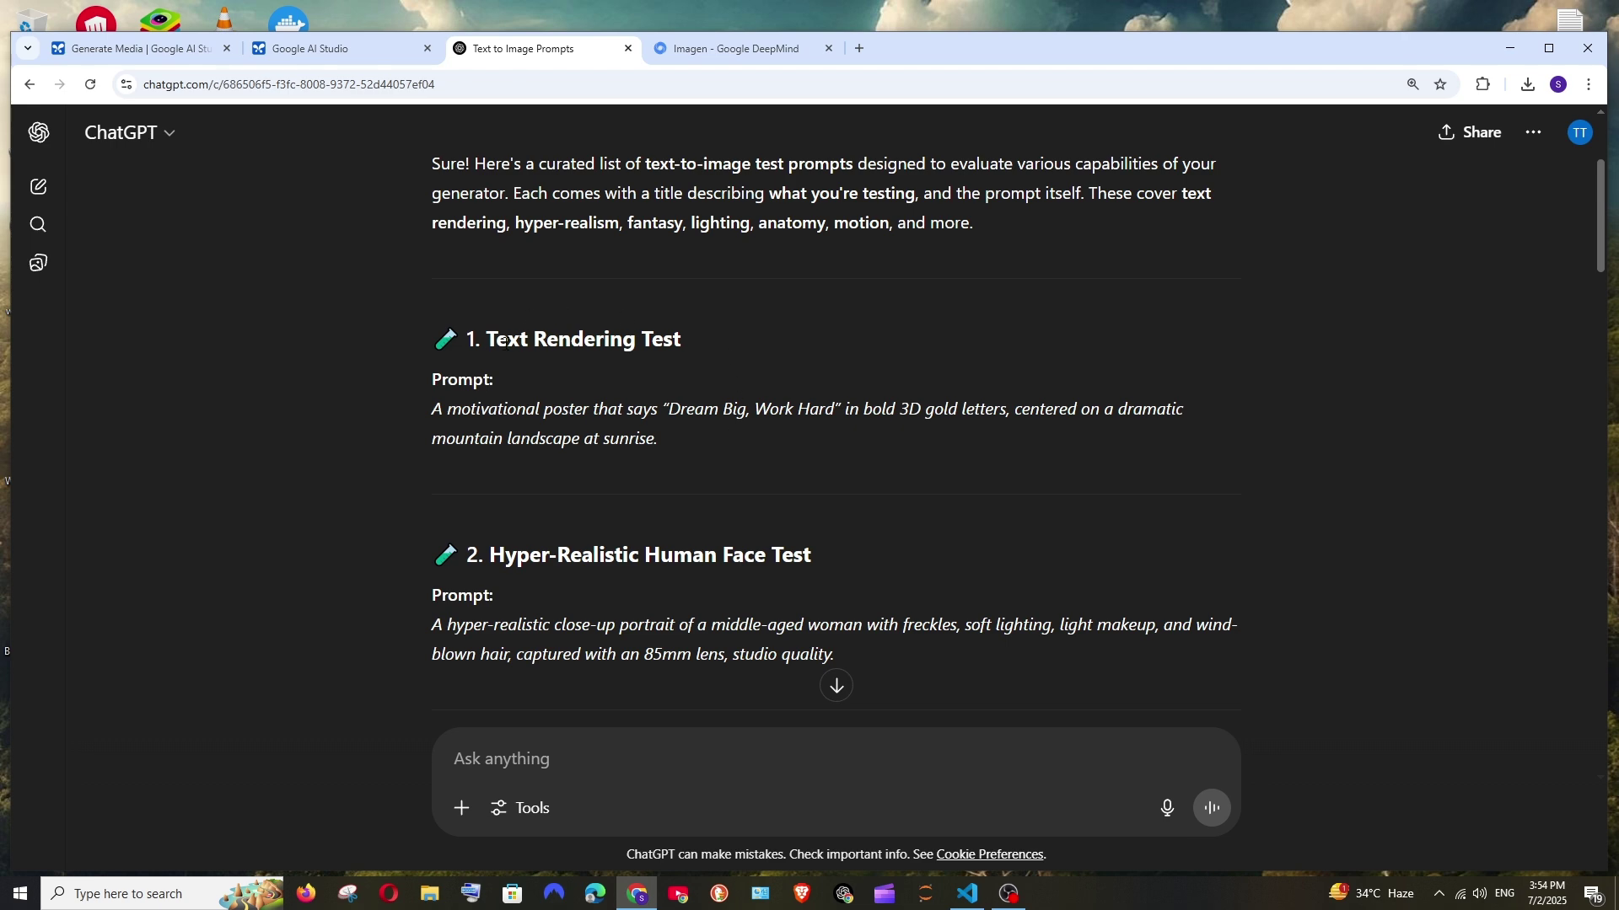
Step: Browse an Imagen 4 example image, then select the poster prompt in ChatGPT
{"action": "left_click", "coordinate": [182, 49]}
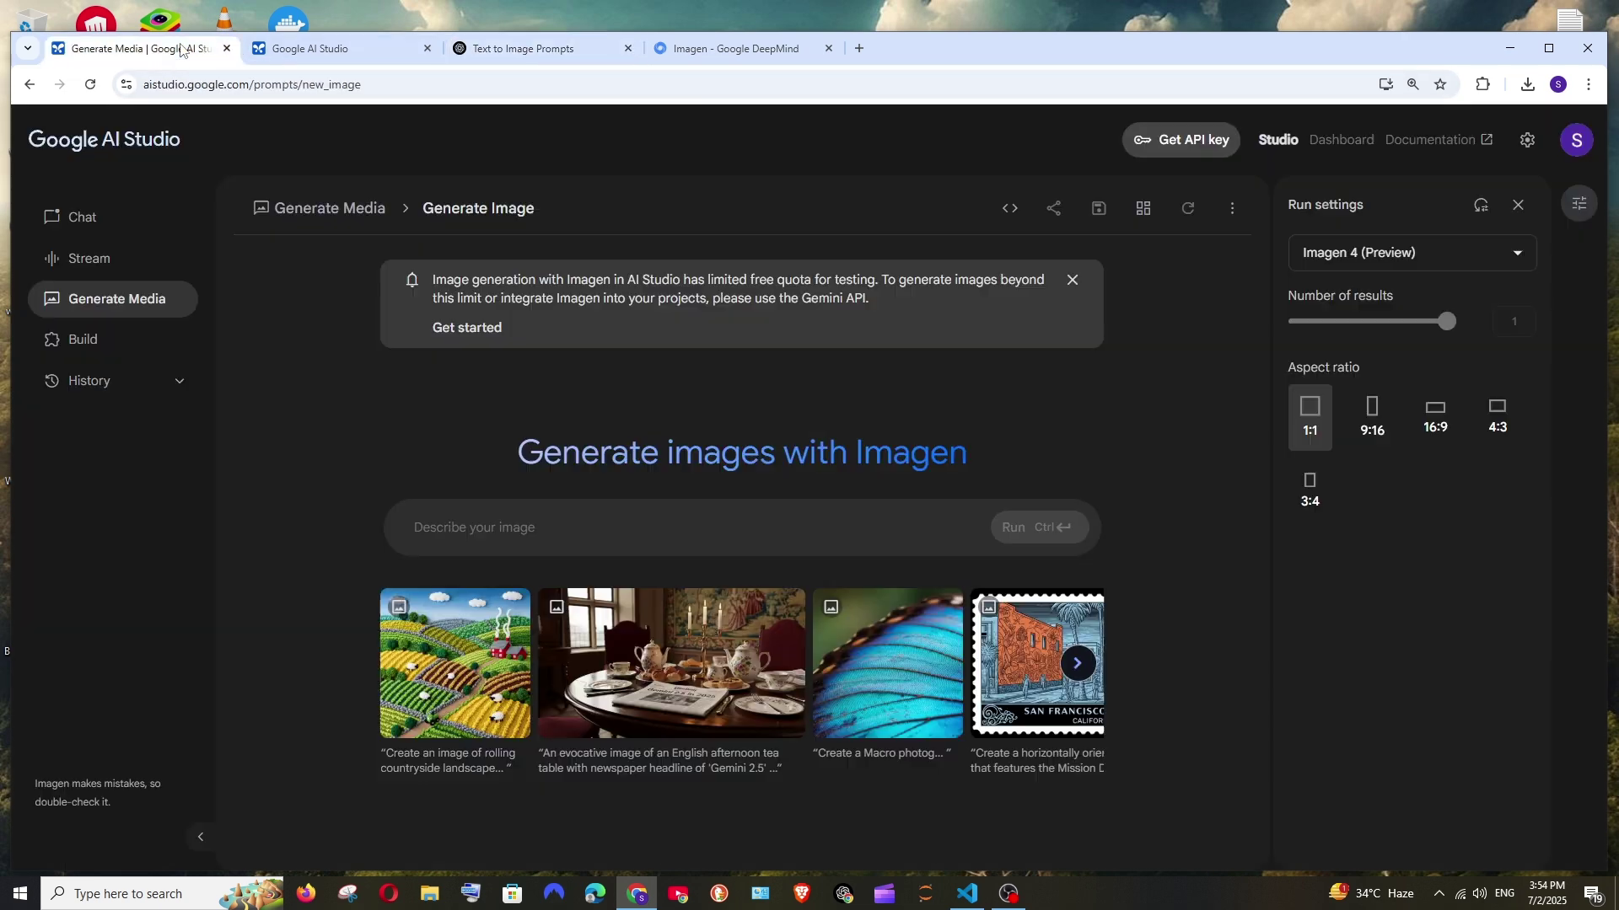
{"action": "left_click", "coordinate": [1075, 663]}
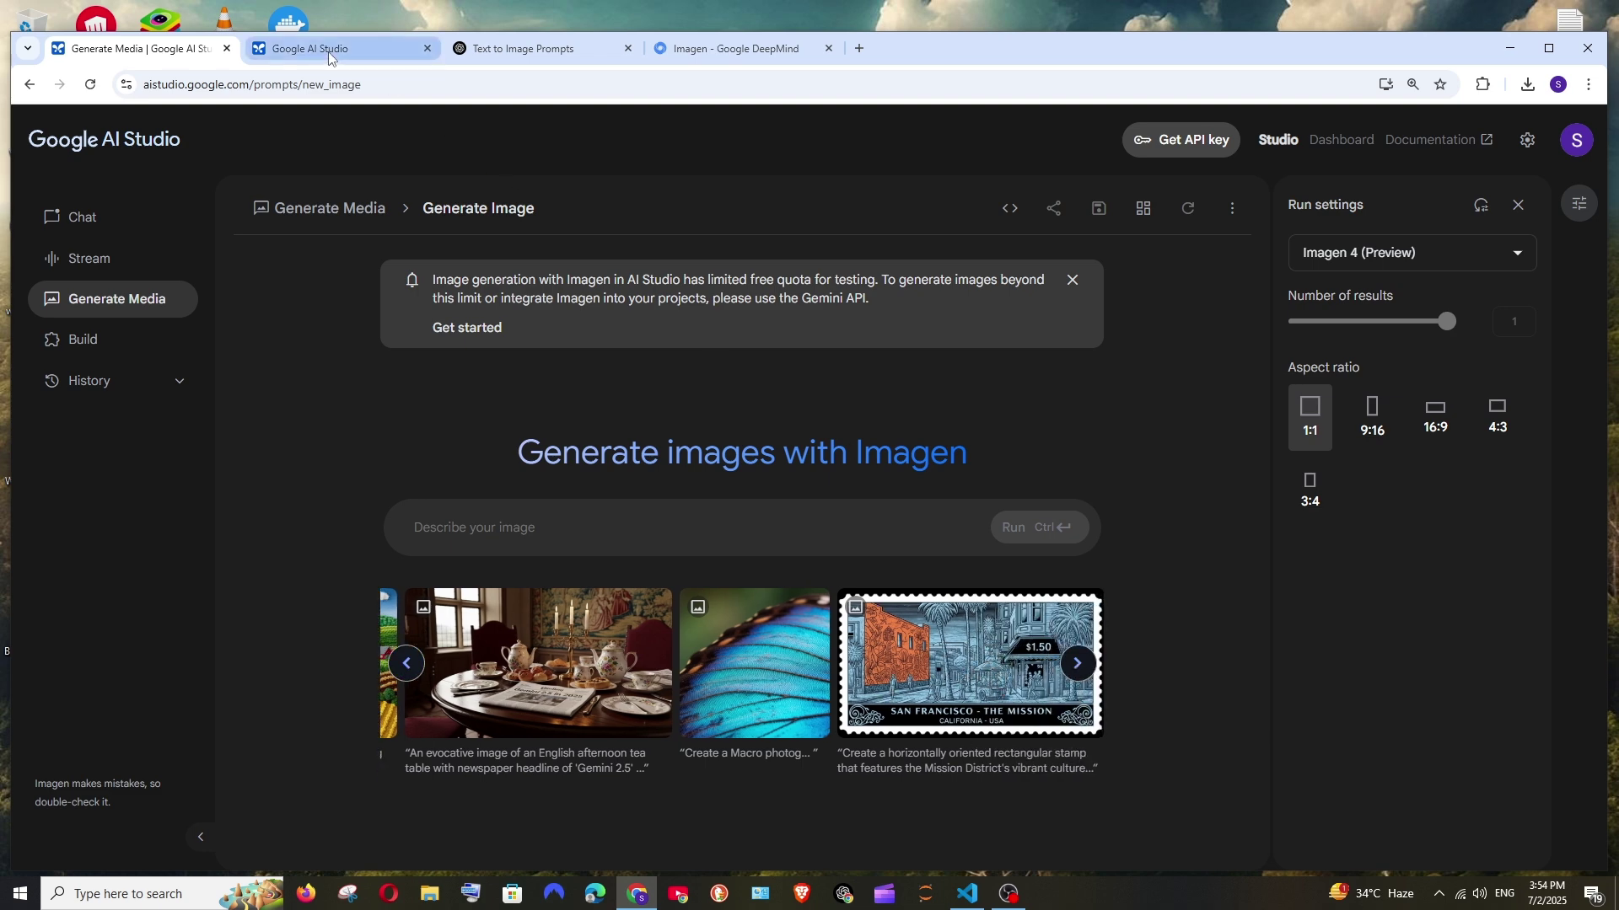
{"action": "left_click", "coordinate": [494, 50]}
{"action": "left_click_drag", "start_coordinate": [669, 442], "coordinate": [431, 409]}
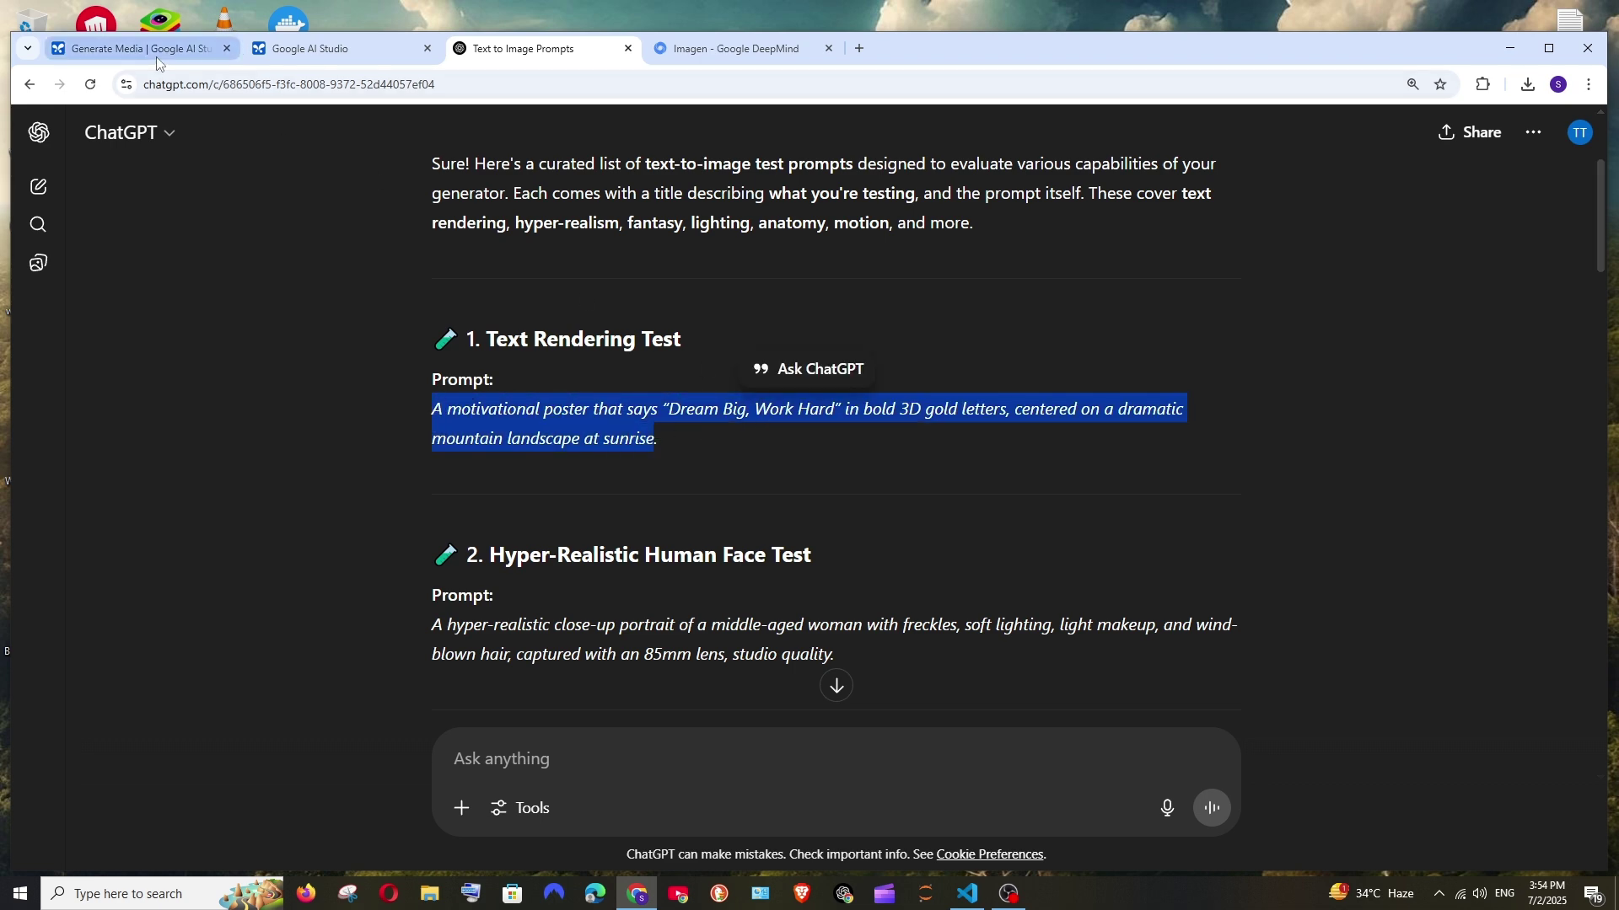
Step: Paste the mountain poster prompt and run it in both the Imagen 4 and Ultra sessions
{"action": "key", "text": "ctrl+1"}
{"action": "type", "text": "A motivational poster that says “Dream Big, Work Hard” in bold 3D gold letters, centered on a dramatic mountain landscape at sunrise"}
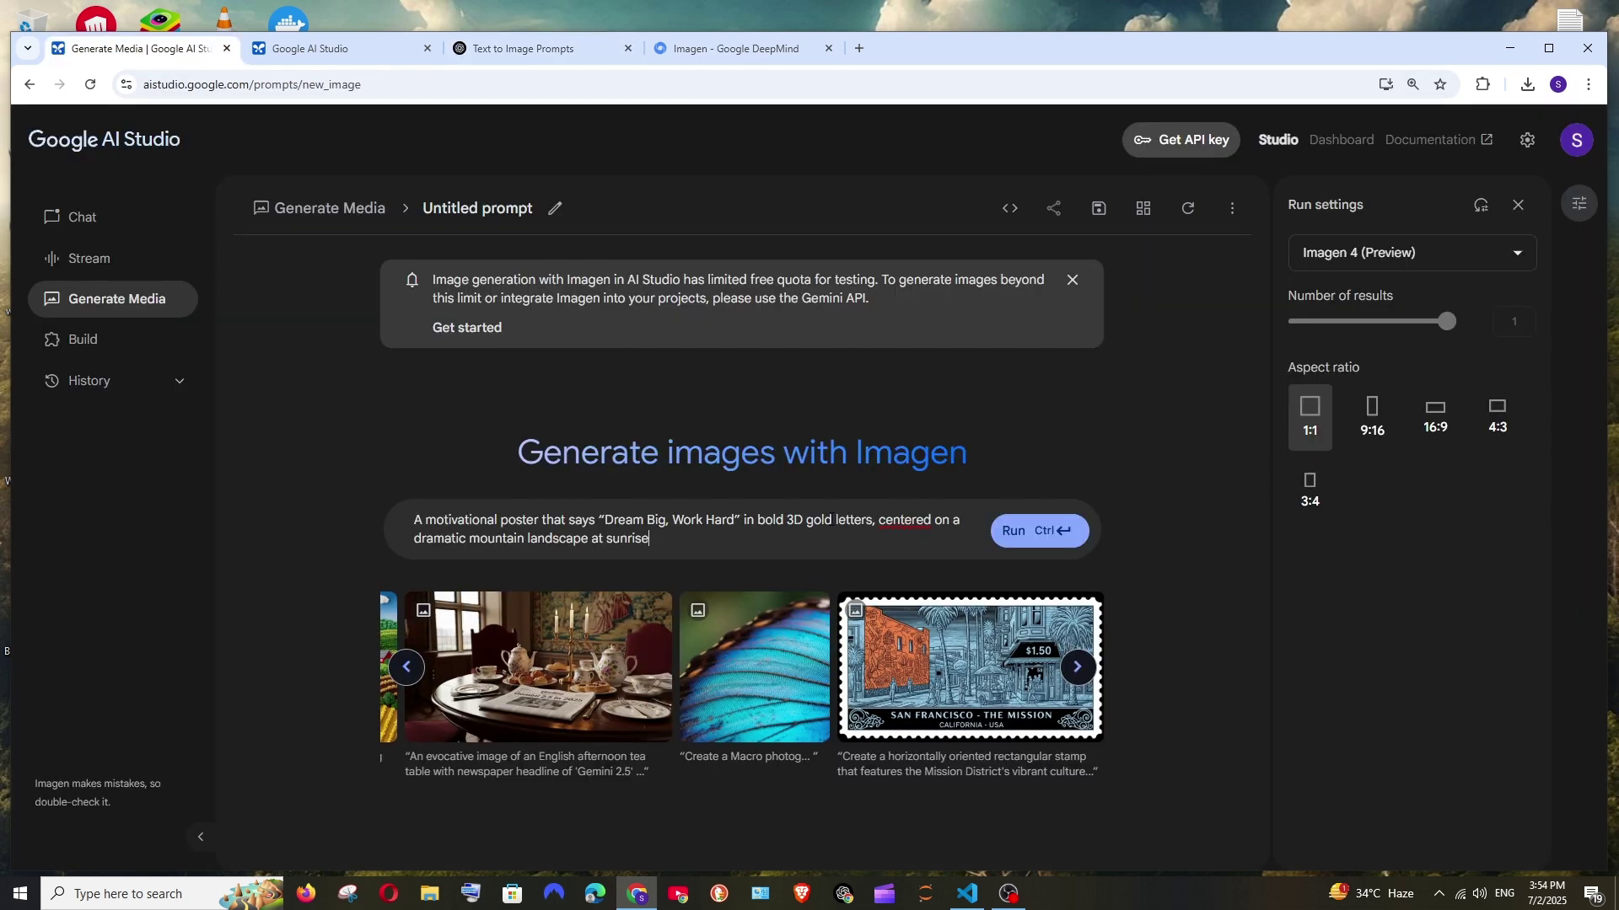
{"action": "left_click", "coordinate": [1082, 542]}
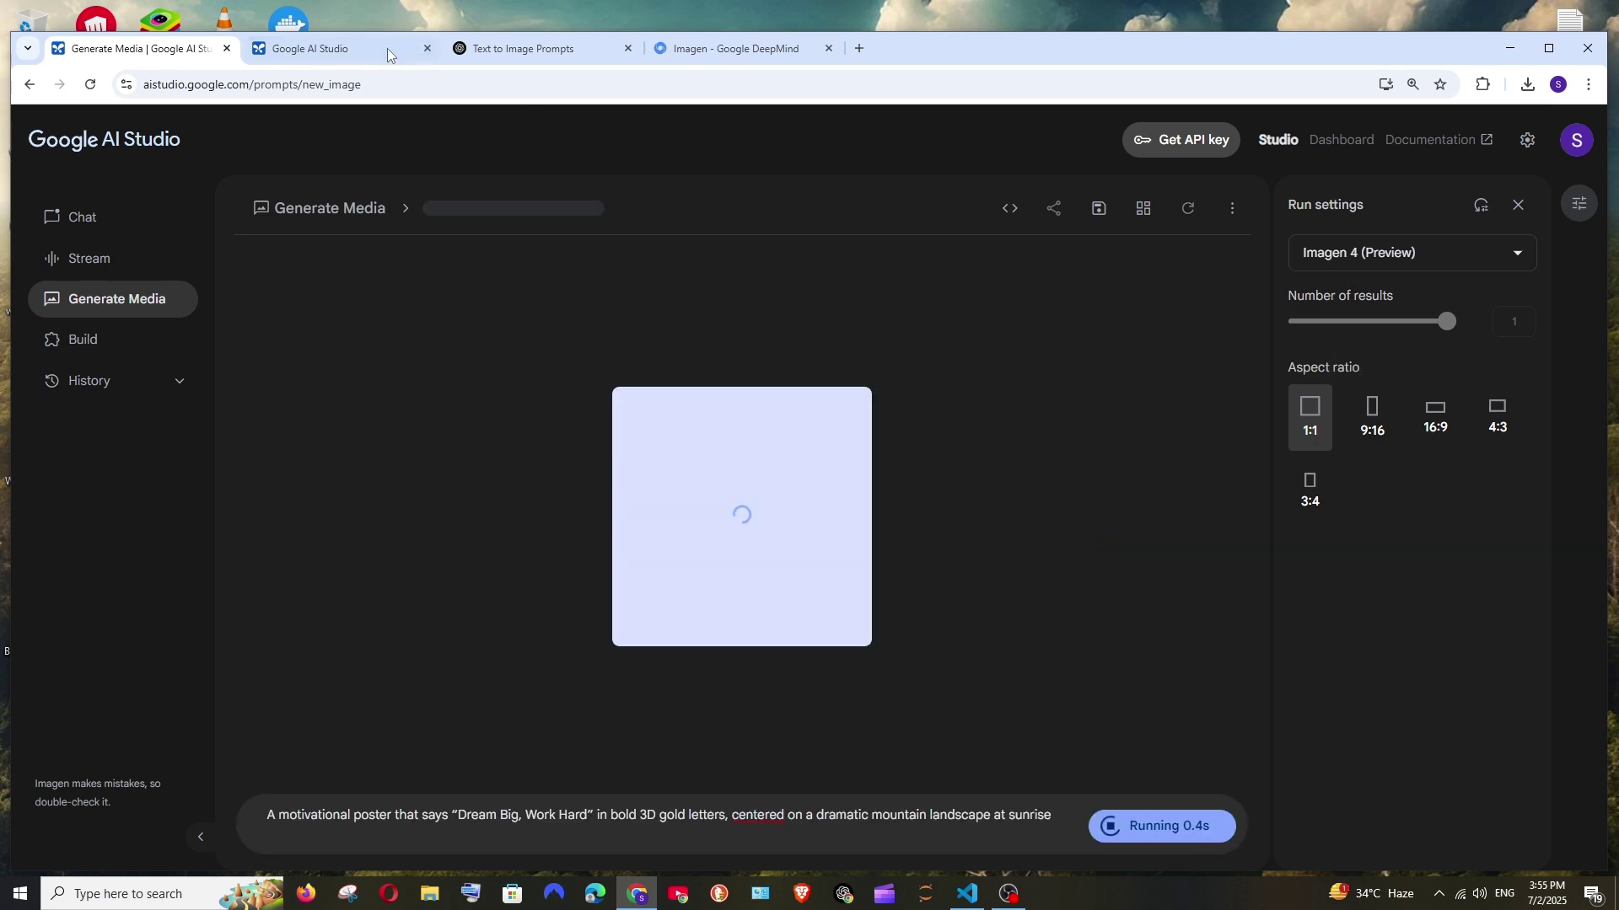
{"action": "key", "text": "ctrl+2"}
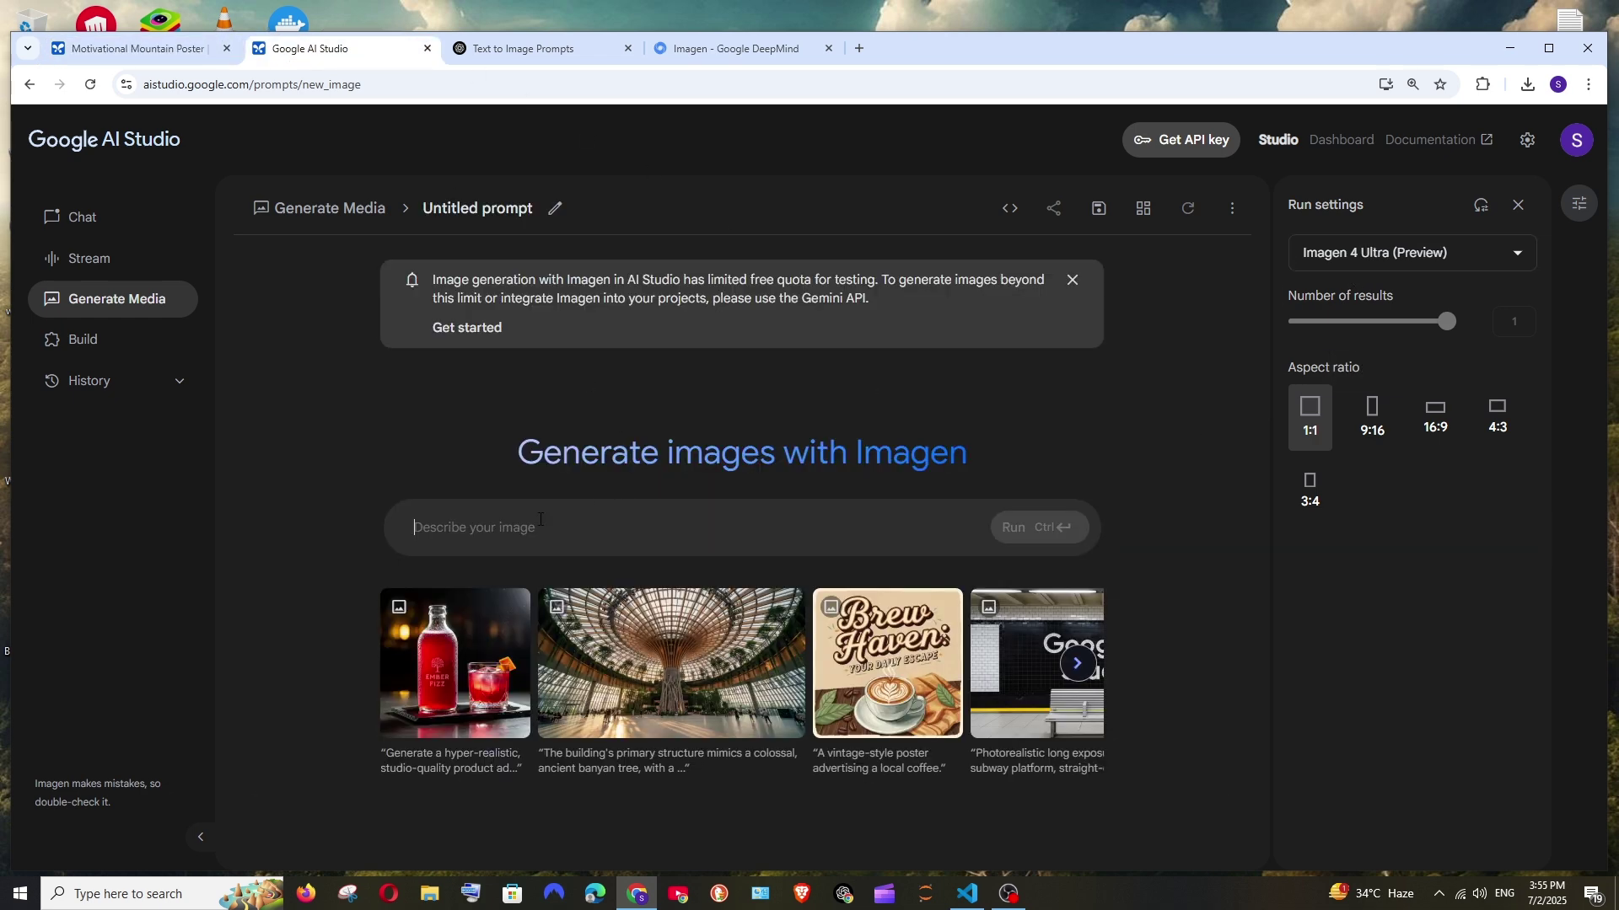
{"action": "type", "text": "A motivational poster that says “Dream Big, Work Hard” in bold 3D gold letters, centered on a dramatic mountain landscape at sunrise"}
{"action": "left_click", "coordinate": [1082, 541]}
Step: Compare the two 'Dream Big, Work Hard' posters, then clear the chat
{"action": "left_click", "coordinate": [185, 51]}
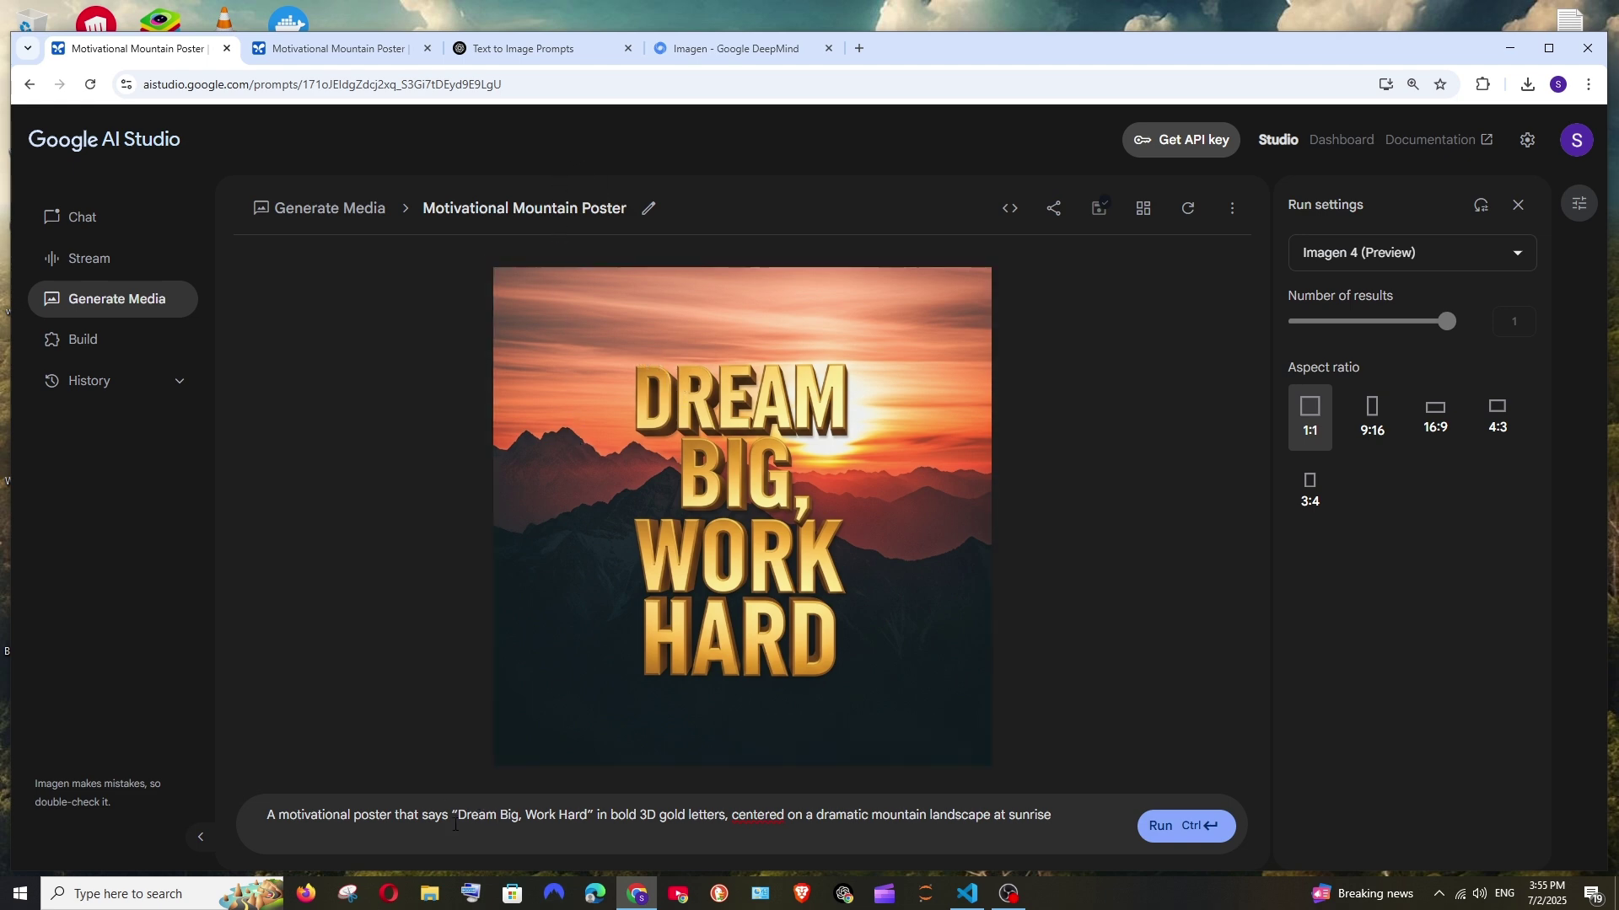
{"action": "left_click_drag", "start_coordinate": [611, 816], "coordinate": [724, 816]}
{"action": "left_click", "coordinate": [327, 54]}
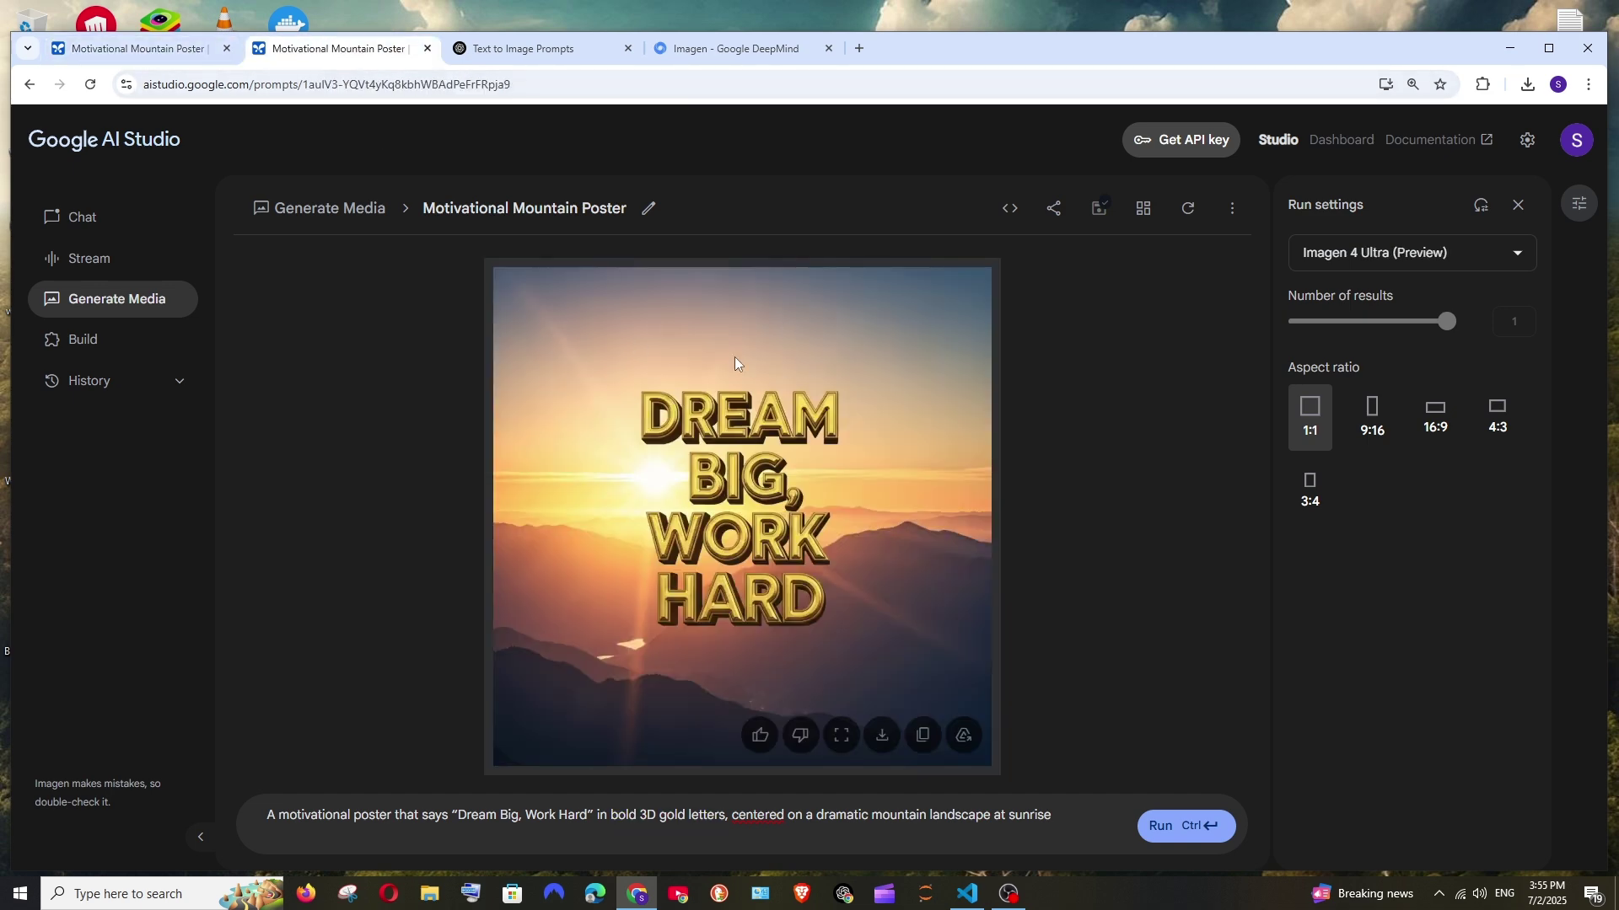
{"action": "left_click", "coordinate": [1187, 208]}
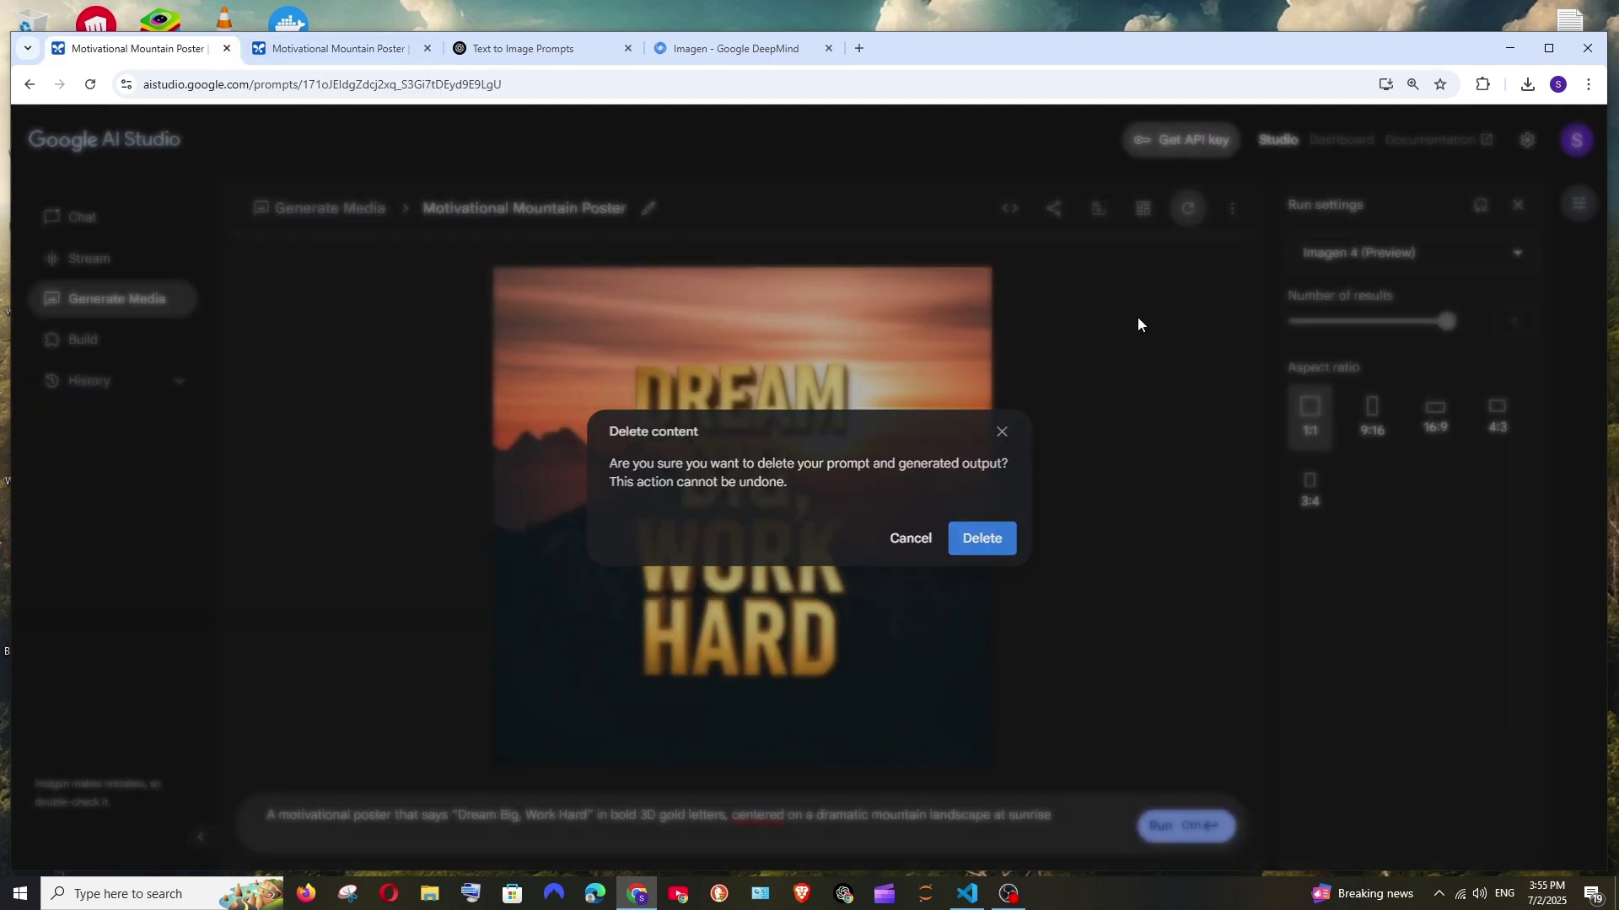
Step: Confirm the deletion, then select the Hyper-Realistic Human Face Test prompt in ChatGPT
{"action": "left_click", "coordinate": [981, 539]}
{"action": "left_click", "coordinate": [522, 48]}
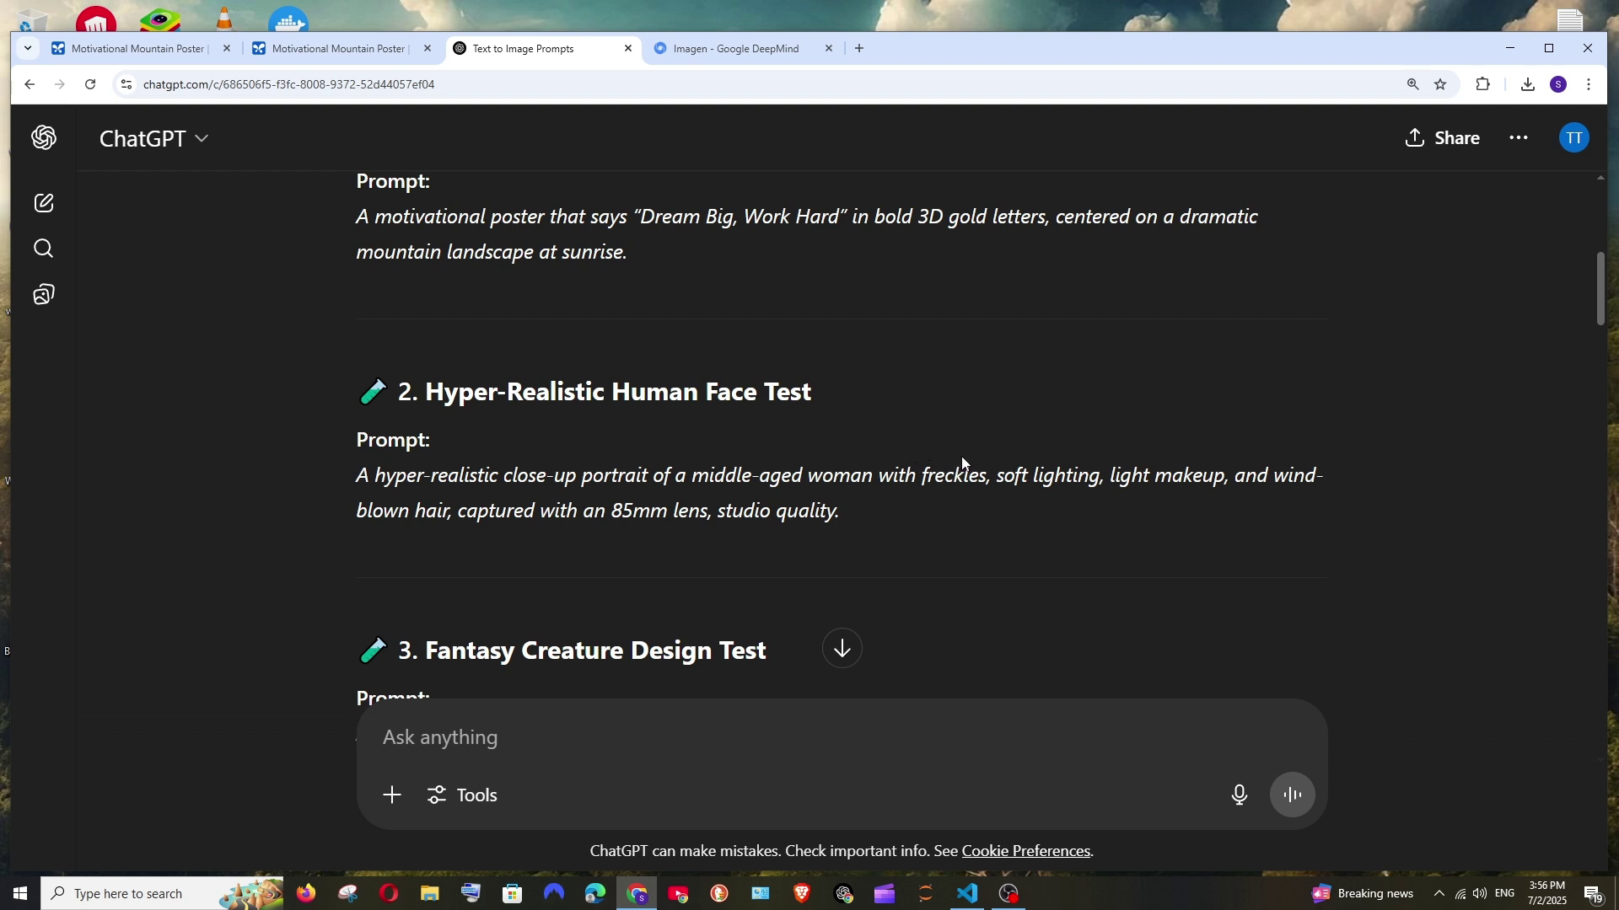
{"action": "left_click_drag", "start_coordinate": [864, 511], "coordinate": [411, 347]}
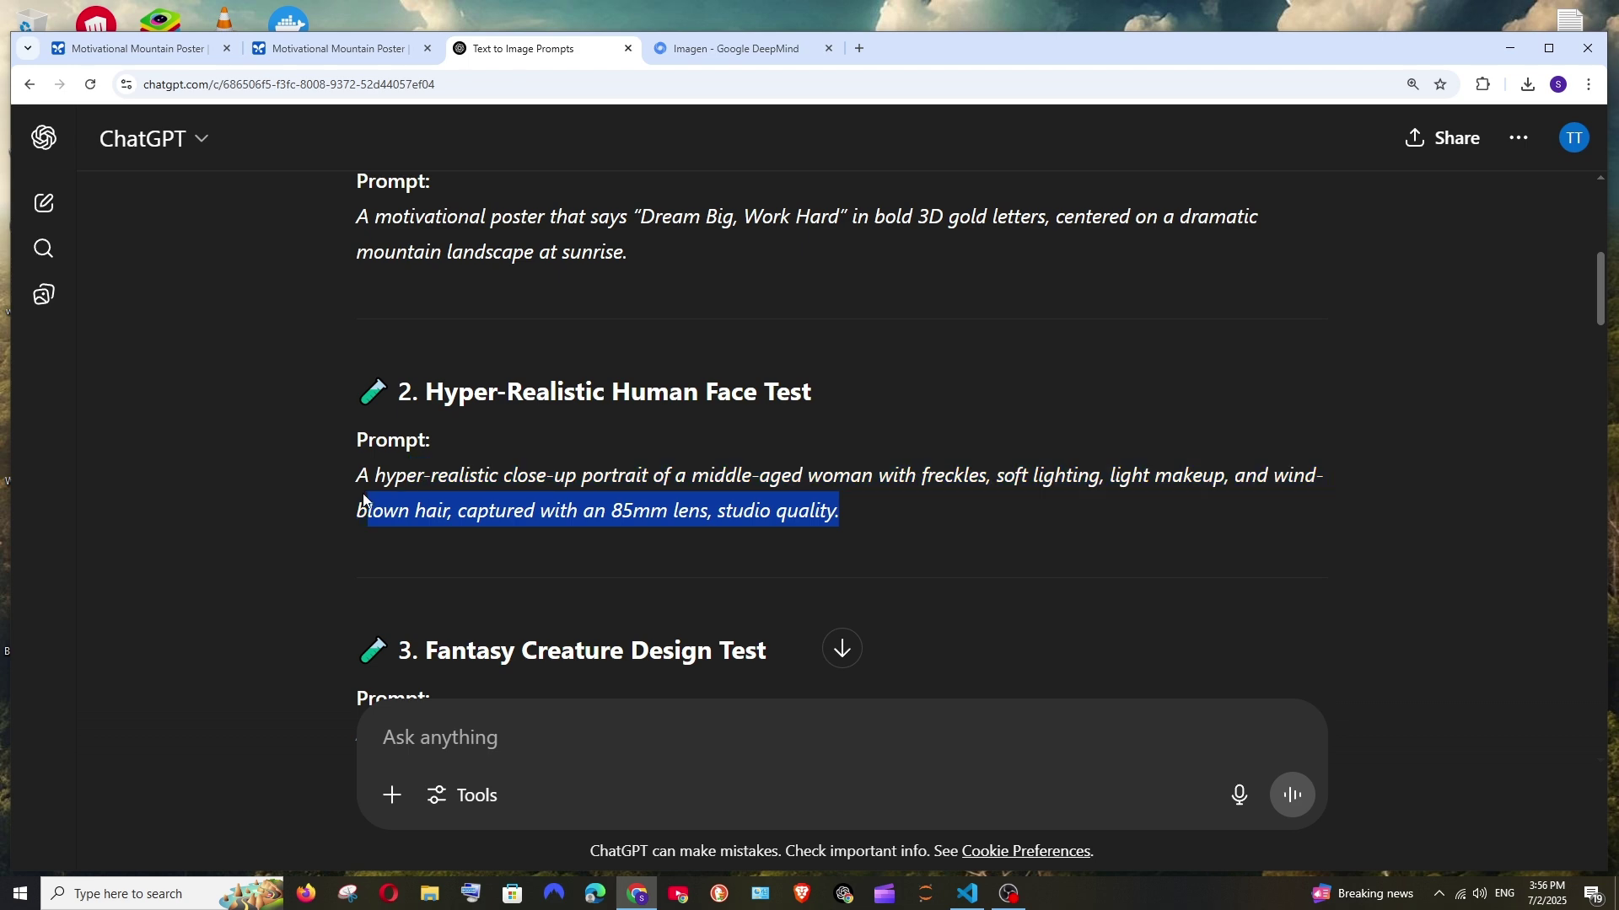
Step: Download the freckled-woman portrait from both the Imagen 4 and Imagen 4 Ultra tabs
{"action": "left_click", "coordinate": [136, 48]}
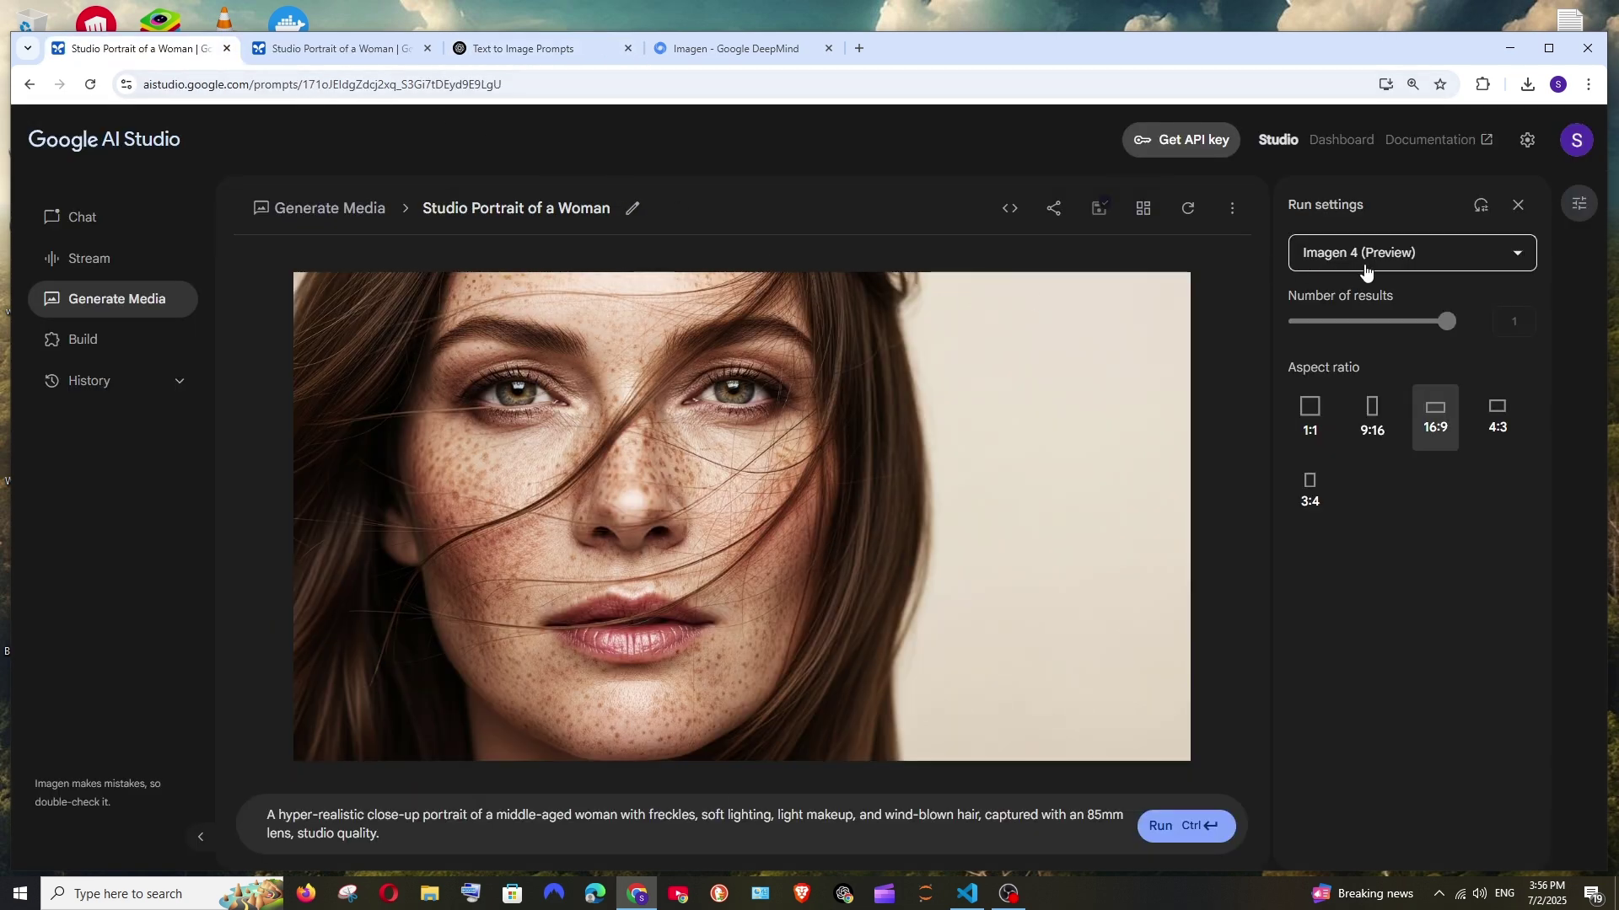
{"action": "mouse_move", "coordinate": [940, 496]}
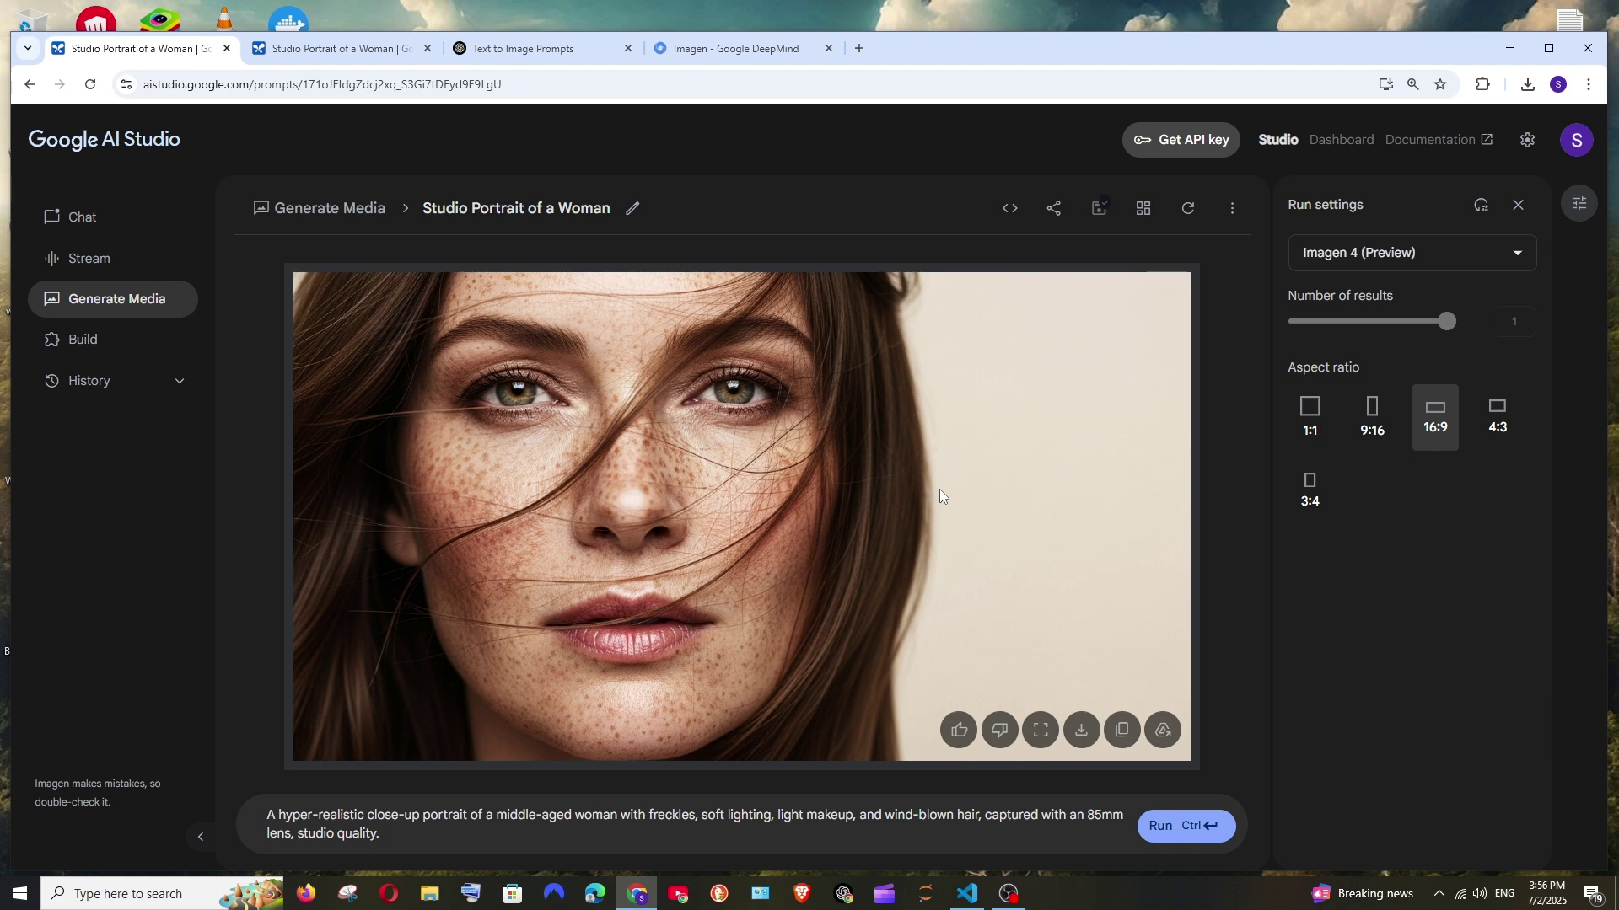
{"action": "left_click", "coordinate": [1082, 731]}
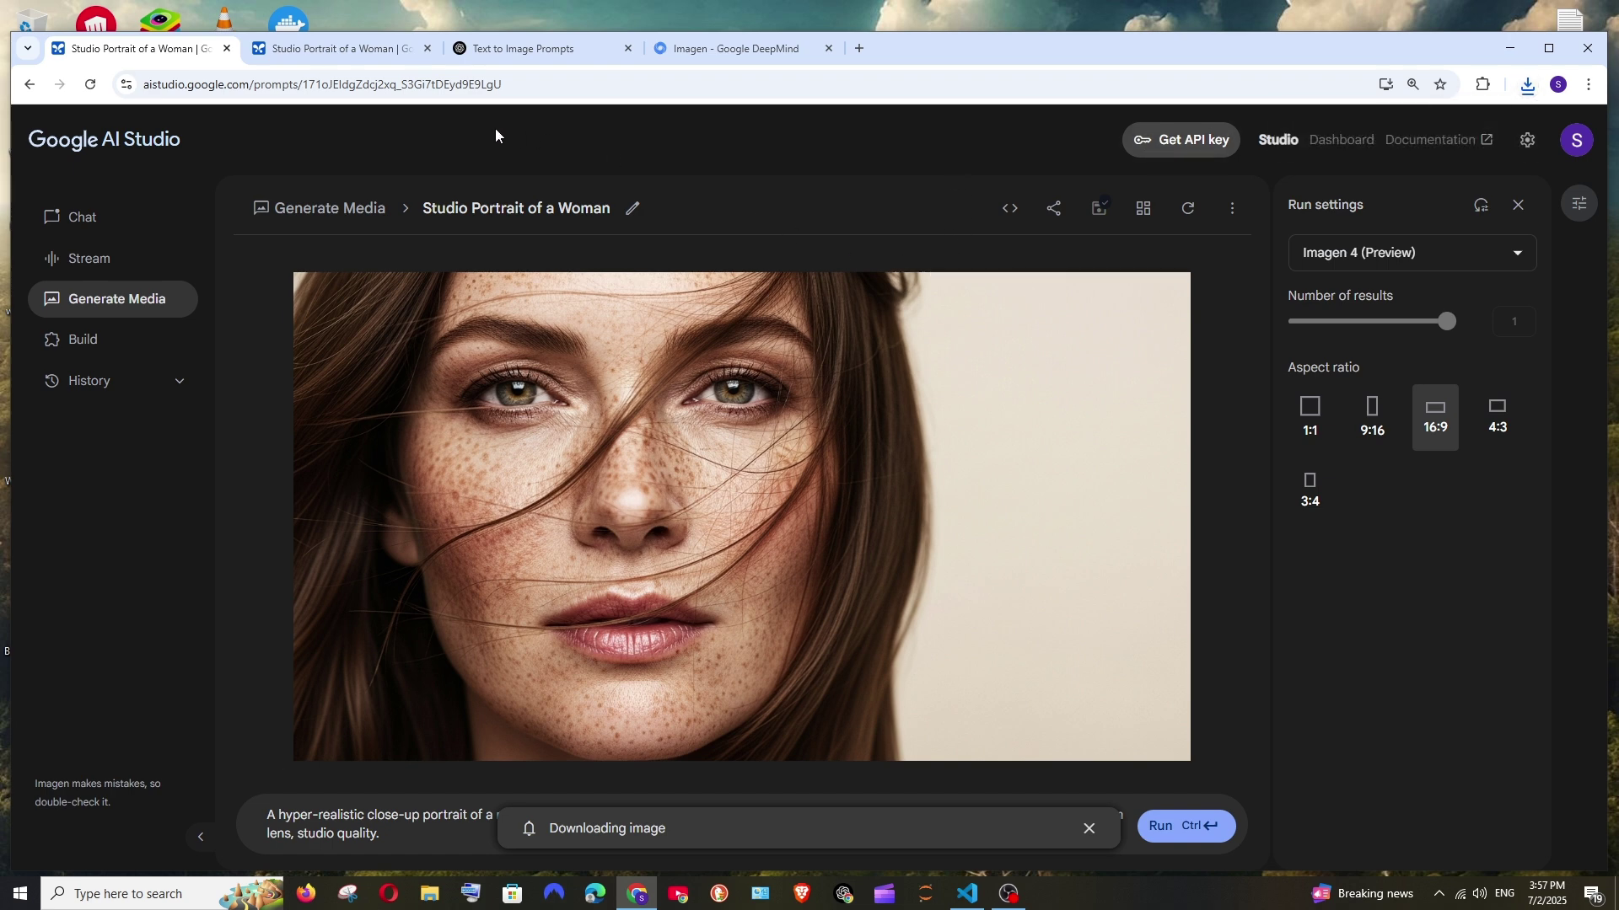
{"action": "left_click", "coordinate": [340, 50]}
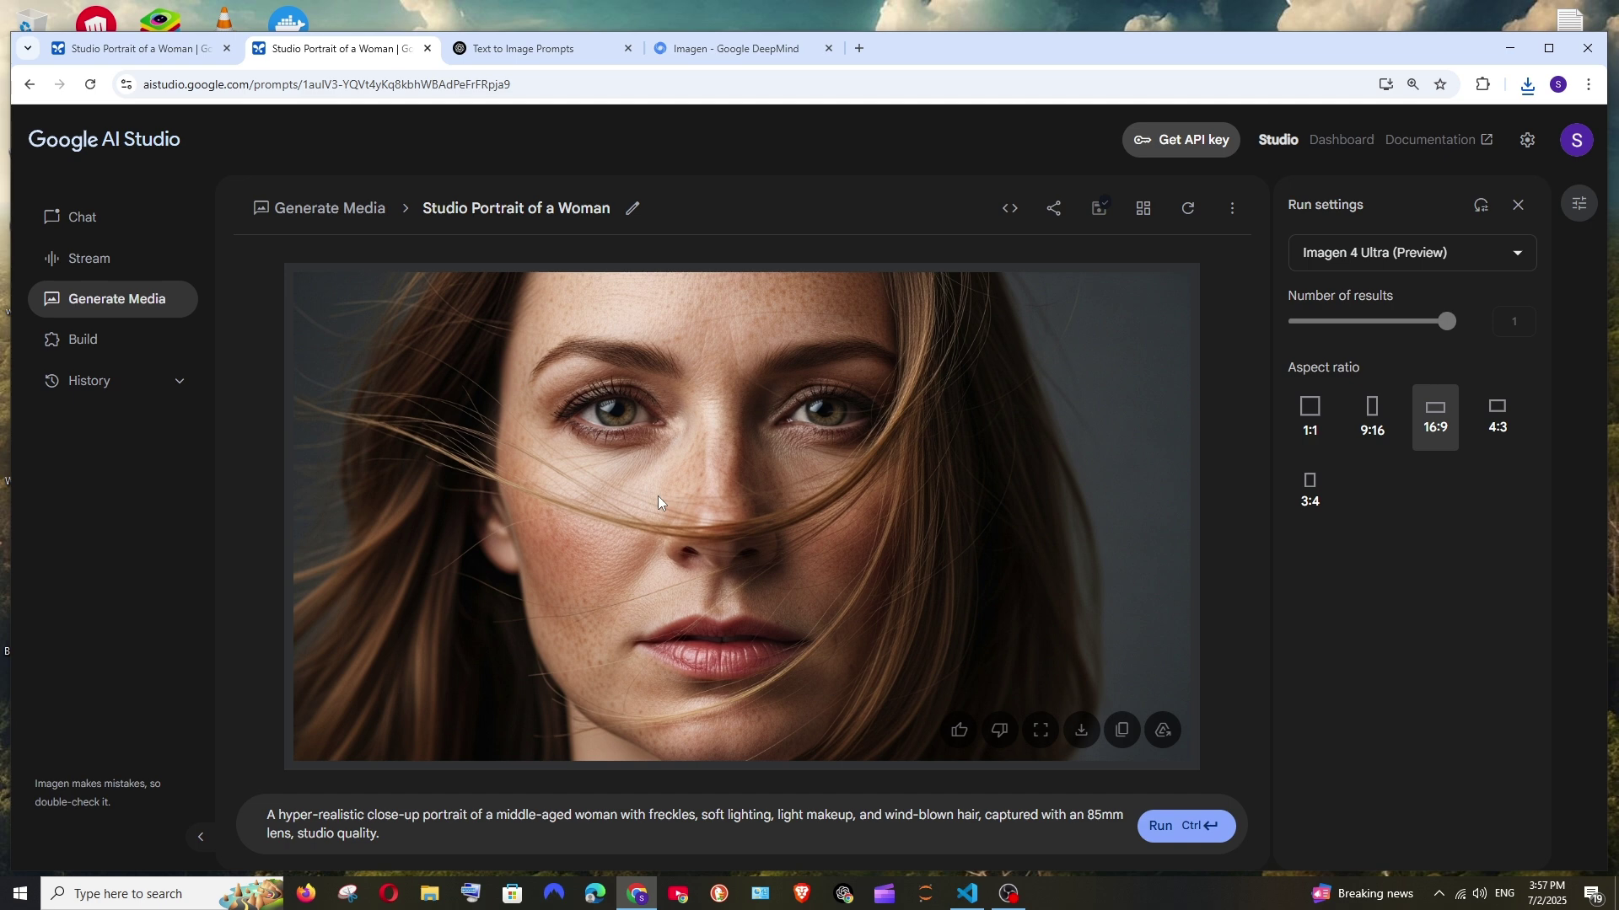
{"action": "mouse_move", "coordinate": [741, 516]}
{"action": "left_click", "coordinate": [1081, 730]}
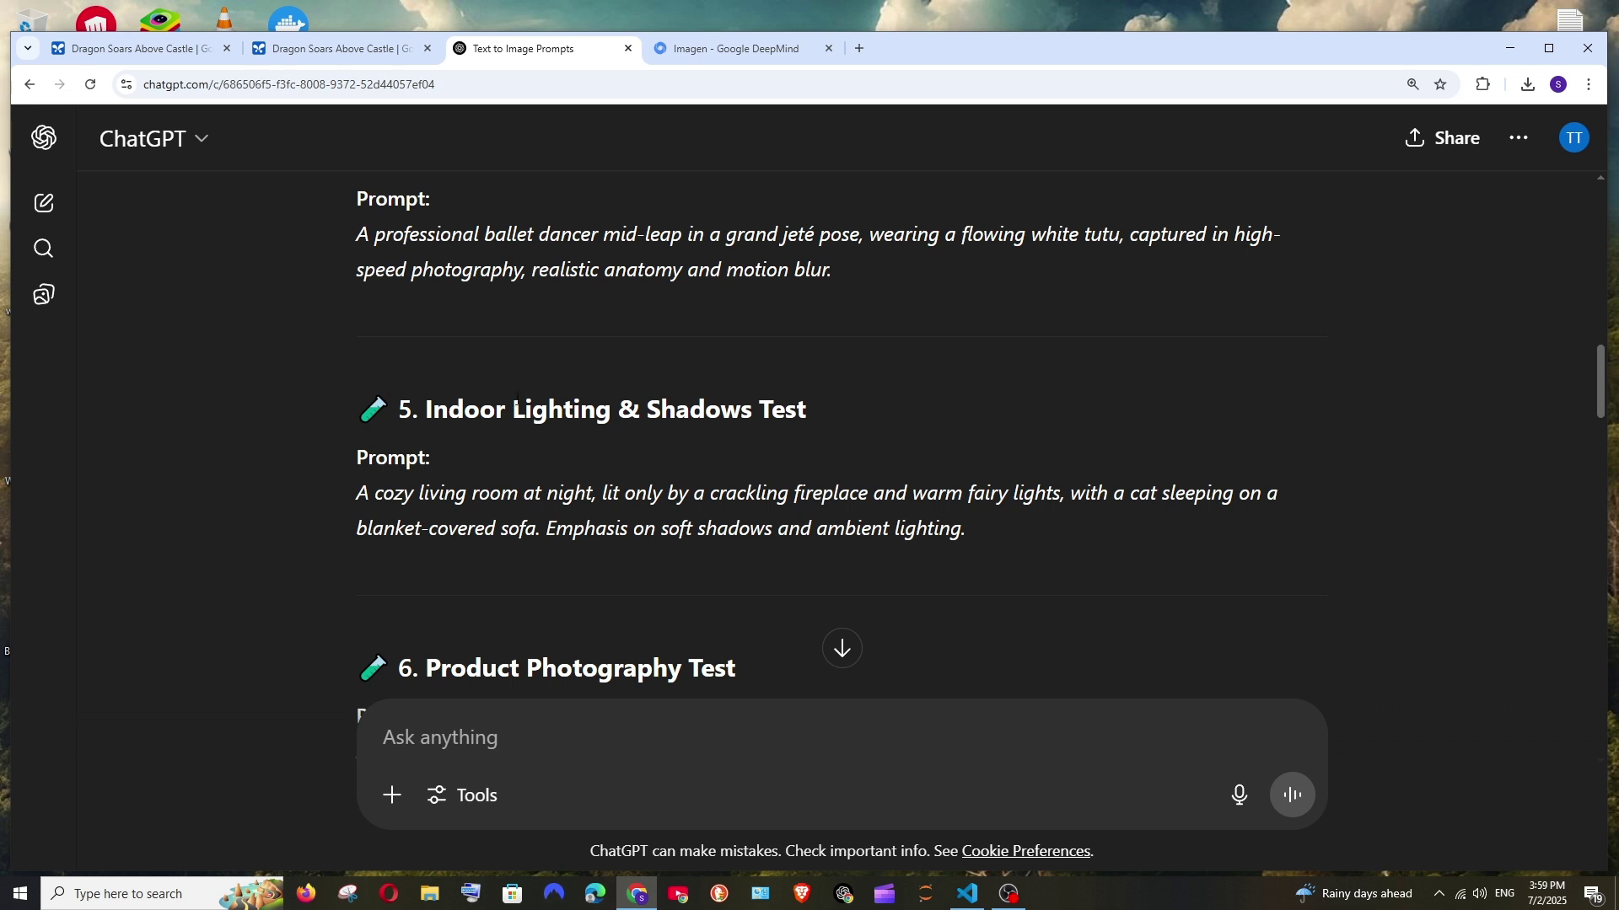
Step: Highlight the Indoor Lighting & Shadows Test heading in the prompt list
{"action": "left_click_drag", "start_coordinate": [427, 410], "coordinate": [789, 409]}
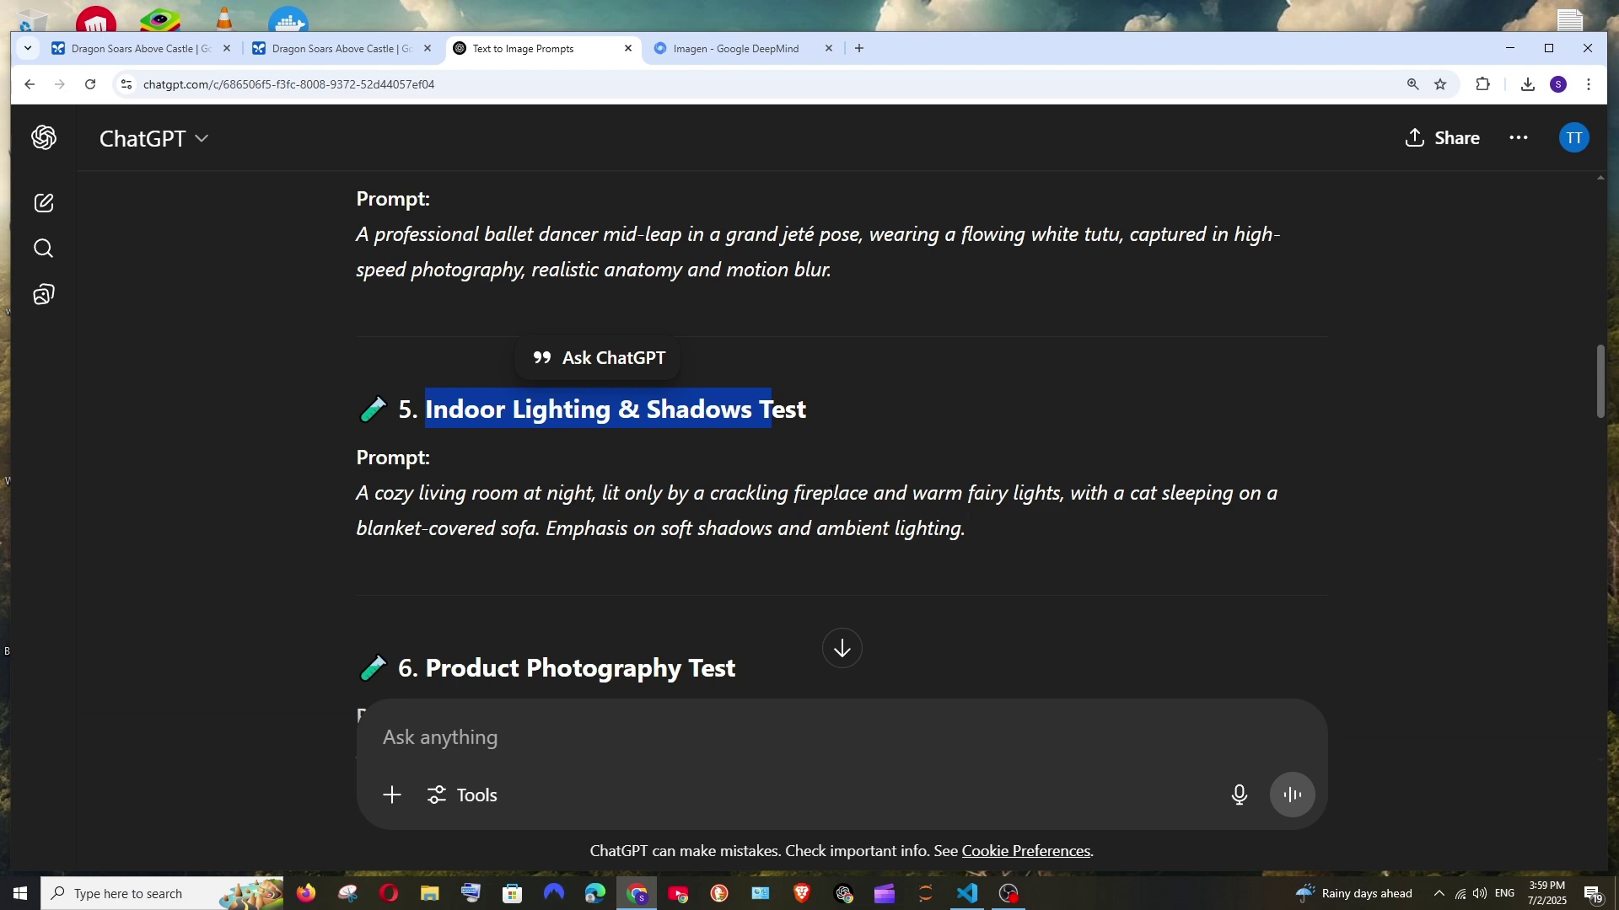
Step: Select the cozy living room prompt and highlight its sleeping-cat phrase
{"action": "left_click_drag", "start_coordinate": [992, 532], "coordinate": [355, 496]}
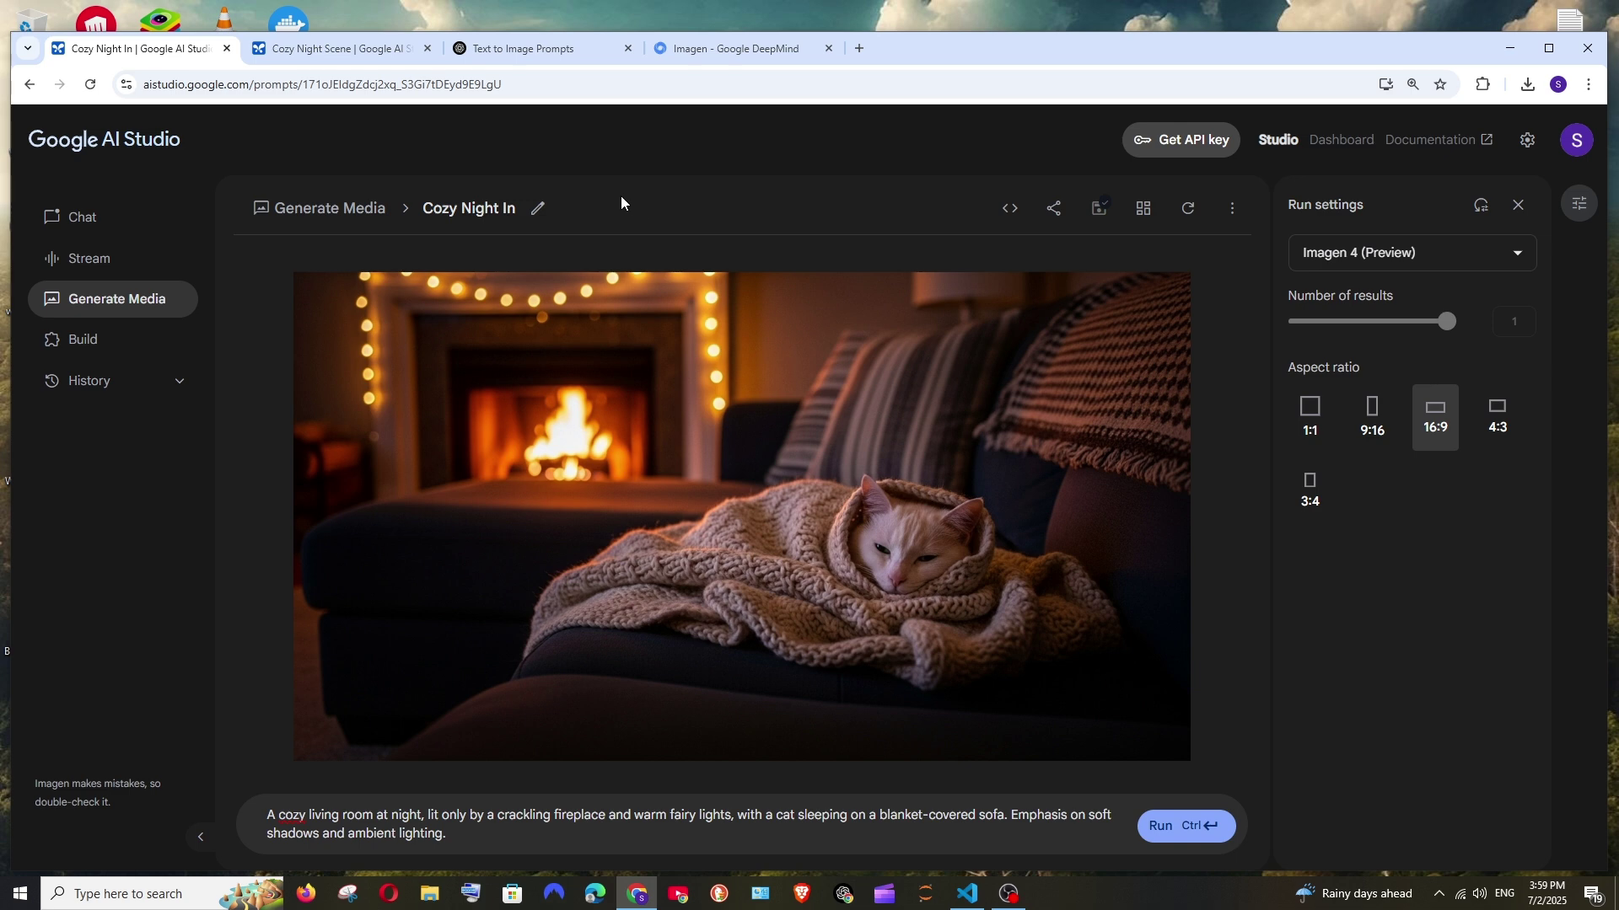
{"action": "left_click_drag", "start_coordinate": [776, 815], "coordinate": [1004, 821]}
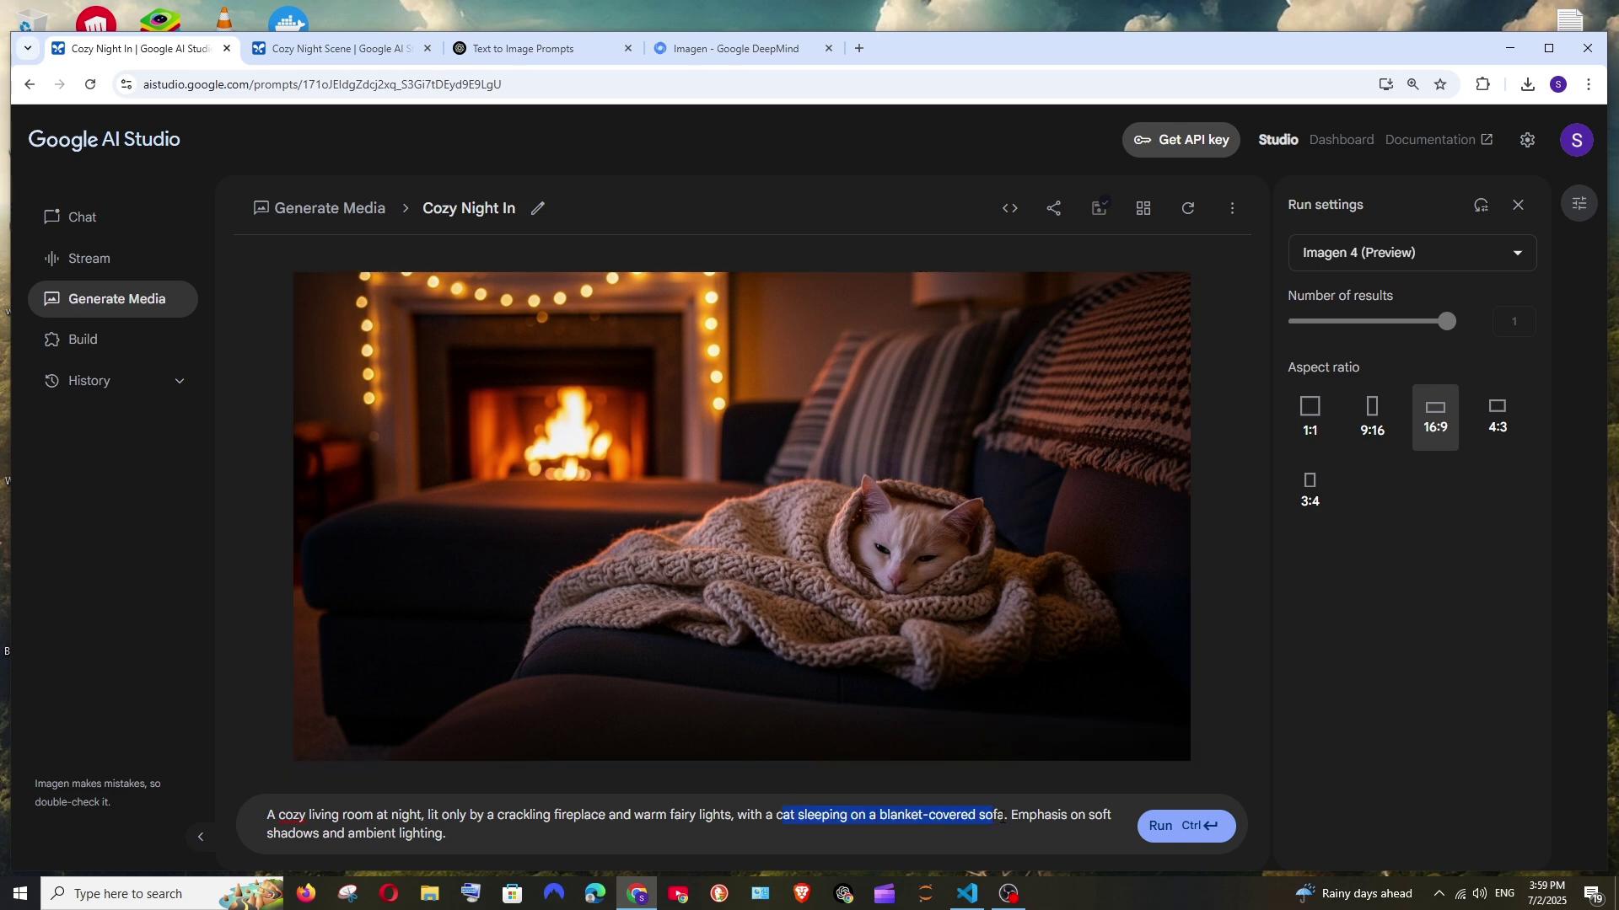
{"action": "mouse_move", "coordinate": [741, 516]}
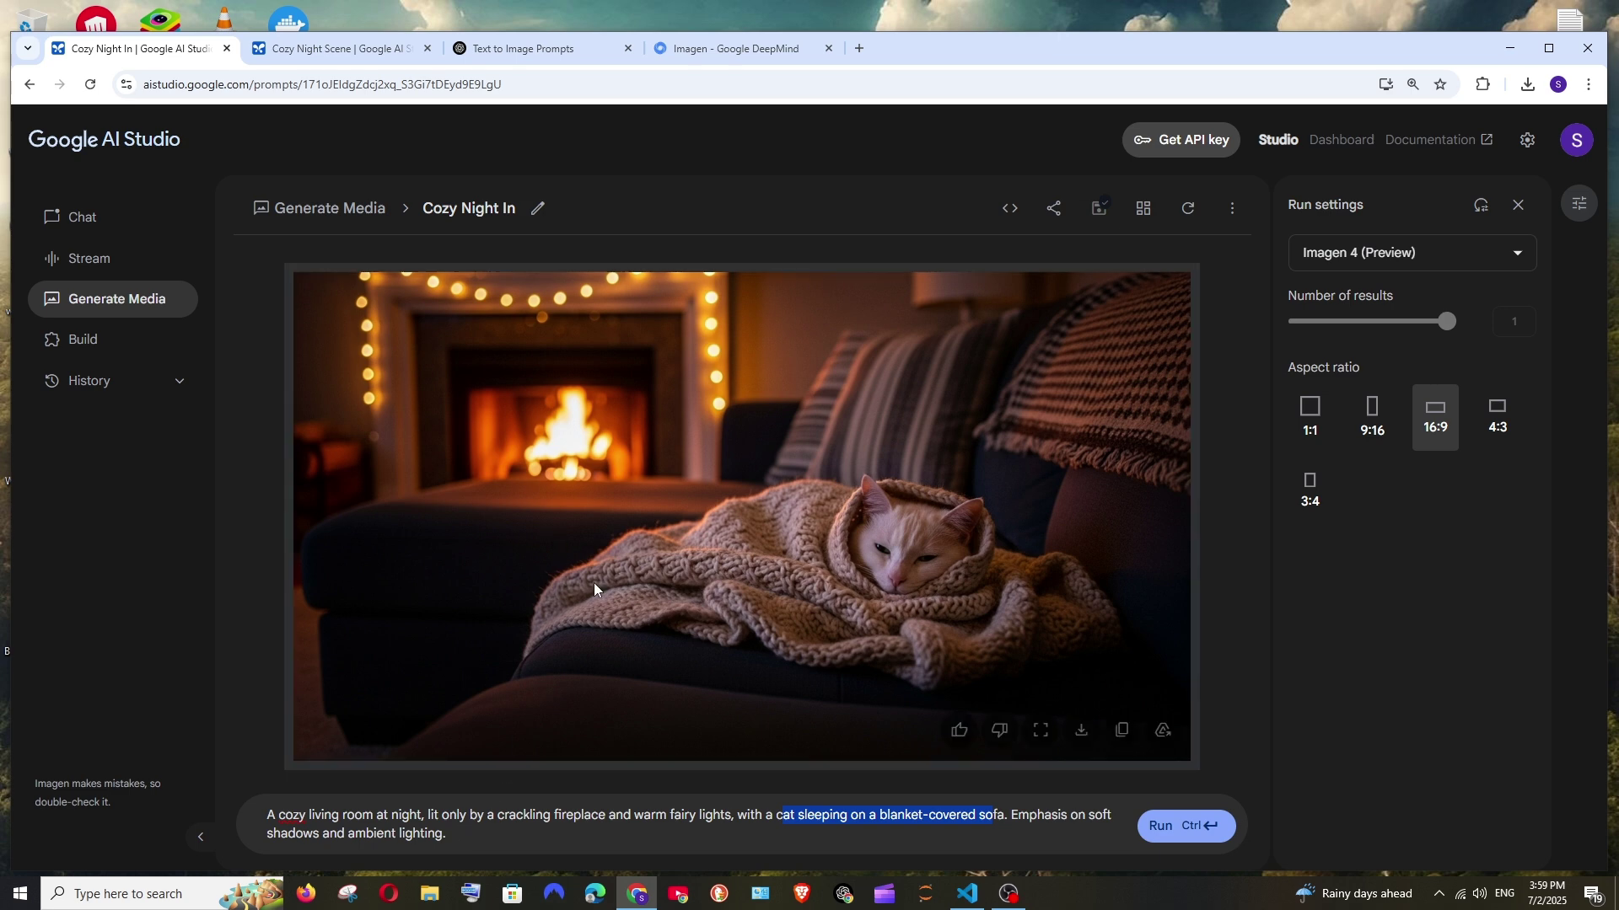
{"action": "left_click", "coordinate": [547, 816]}
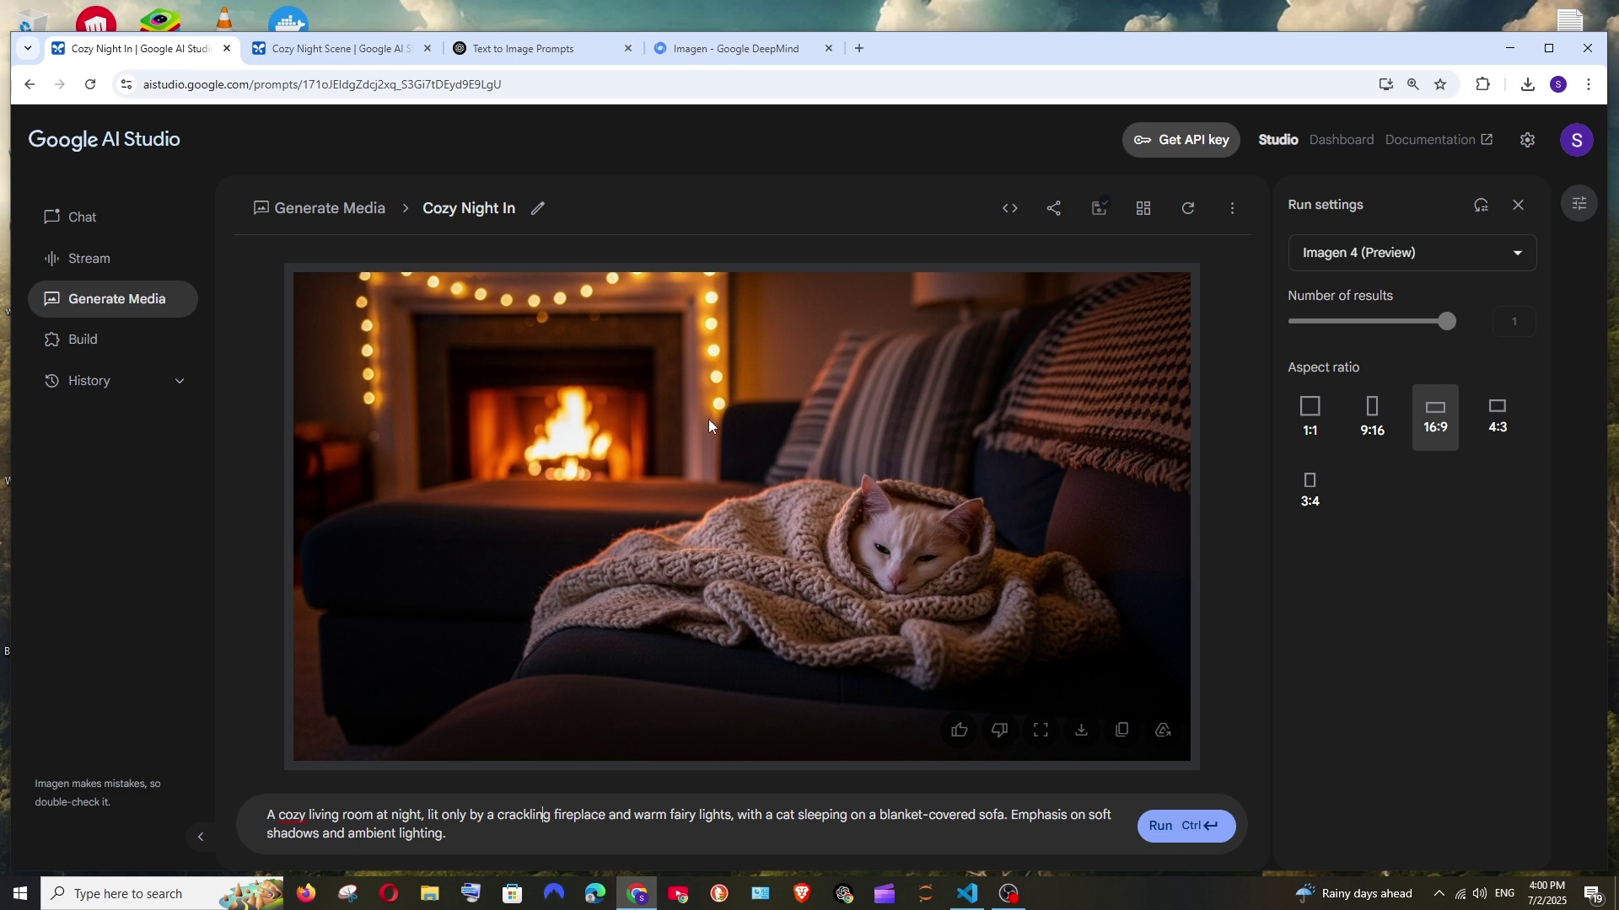
Step: View the Imagen 4 and Imagen 4 Ultra cozy-room images enlarged, one after the other
{"action": "left_click", "coordinate": [1040, 729]}
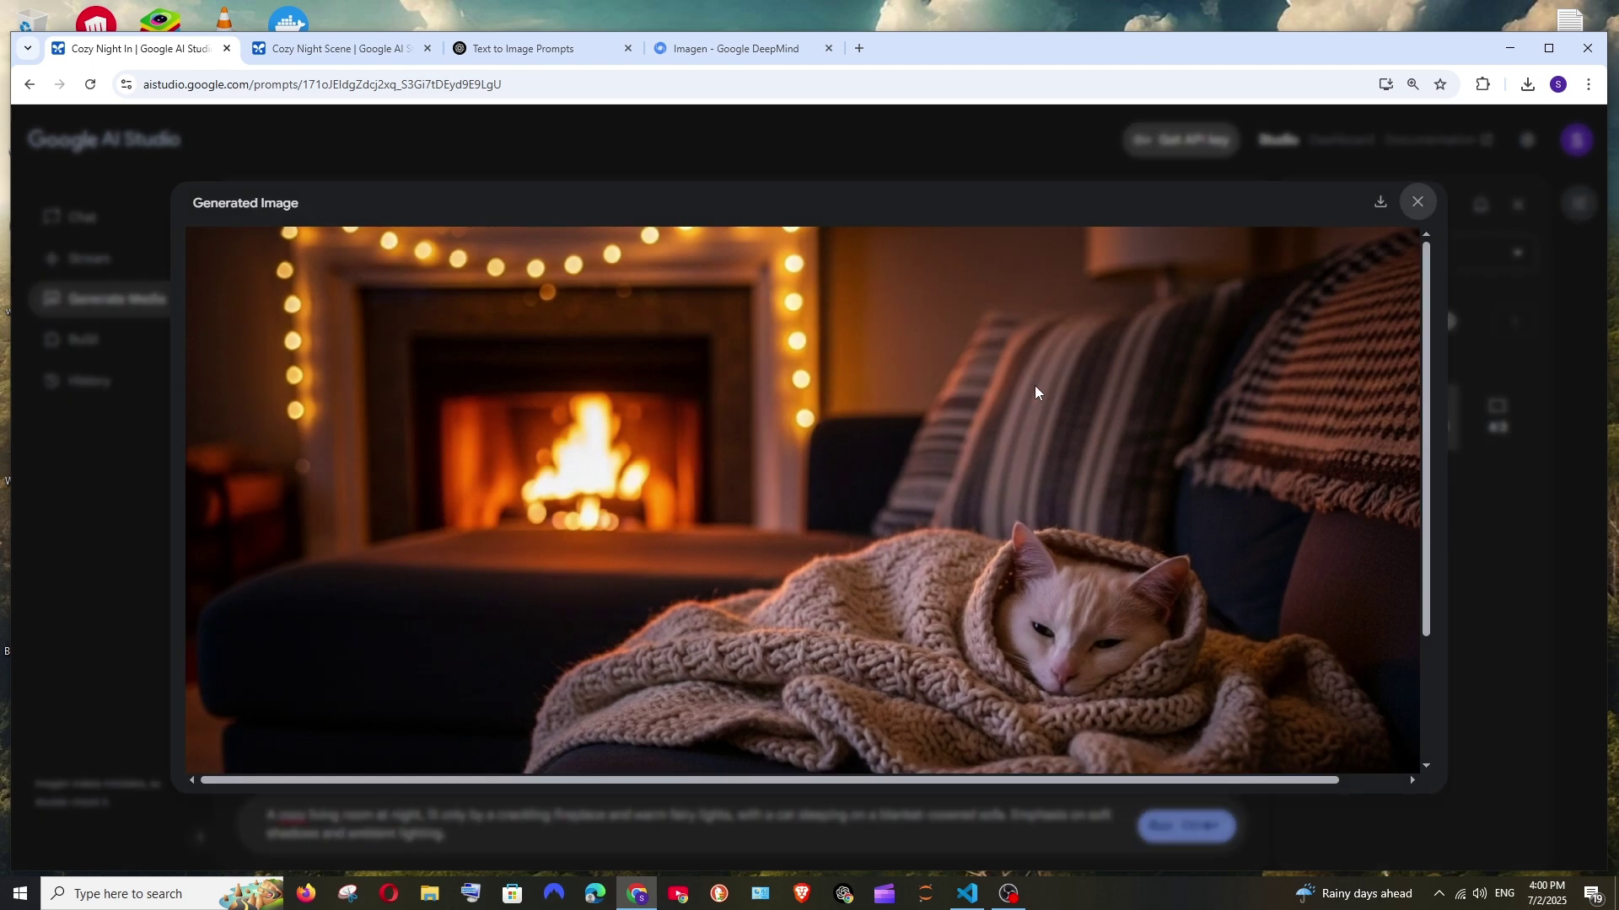
{"action": "left_click", "coordinate": [1474, 598]}
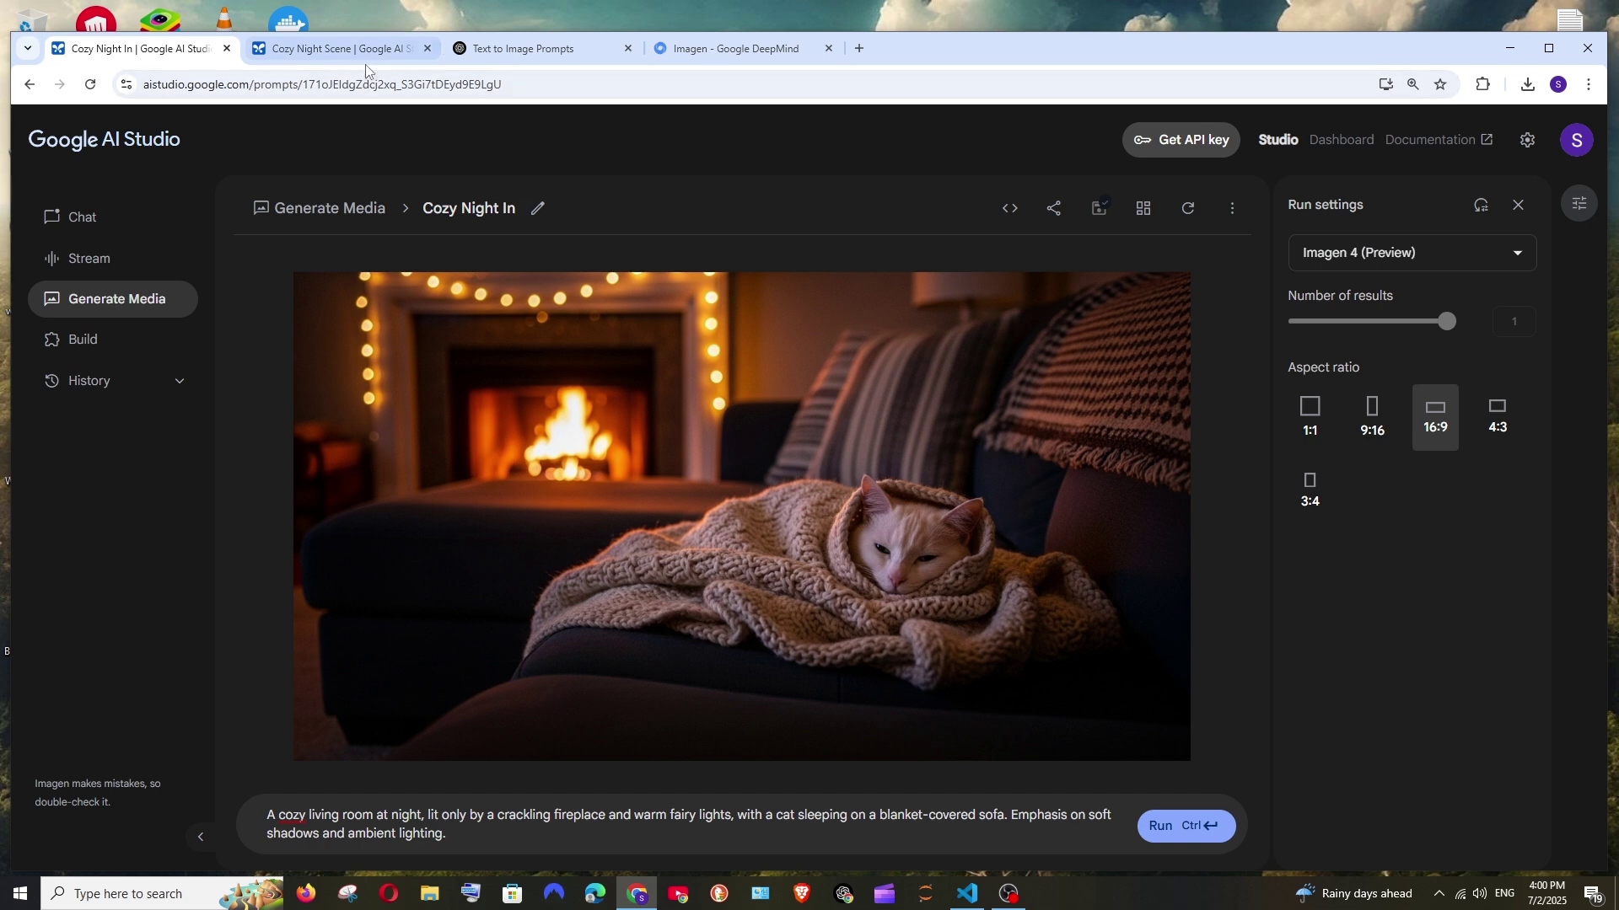
{"action": "left_click", "coordinate": [339, 49]}
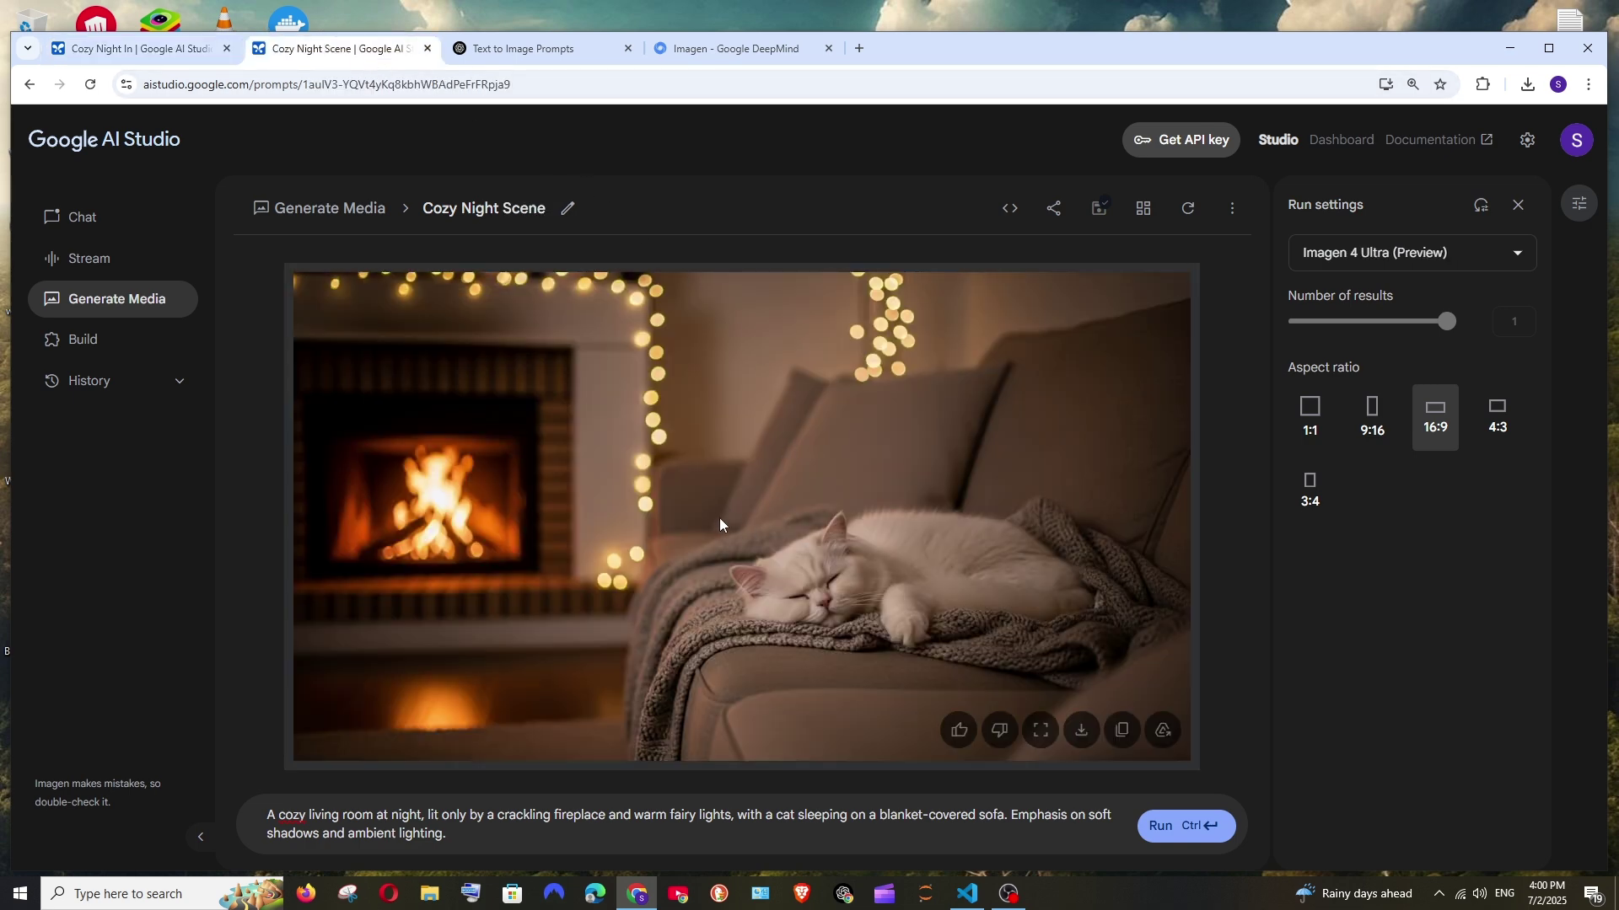
{"action": "left_click", "coordinate": [1039, 730]}
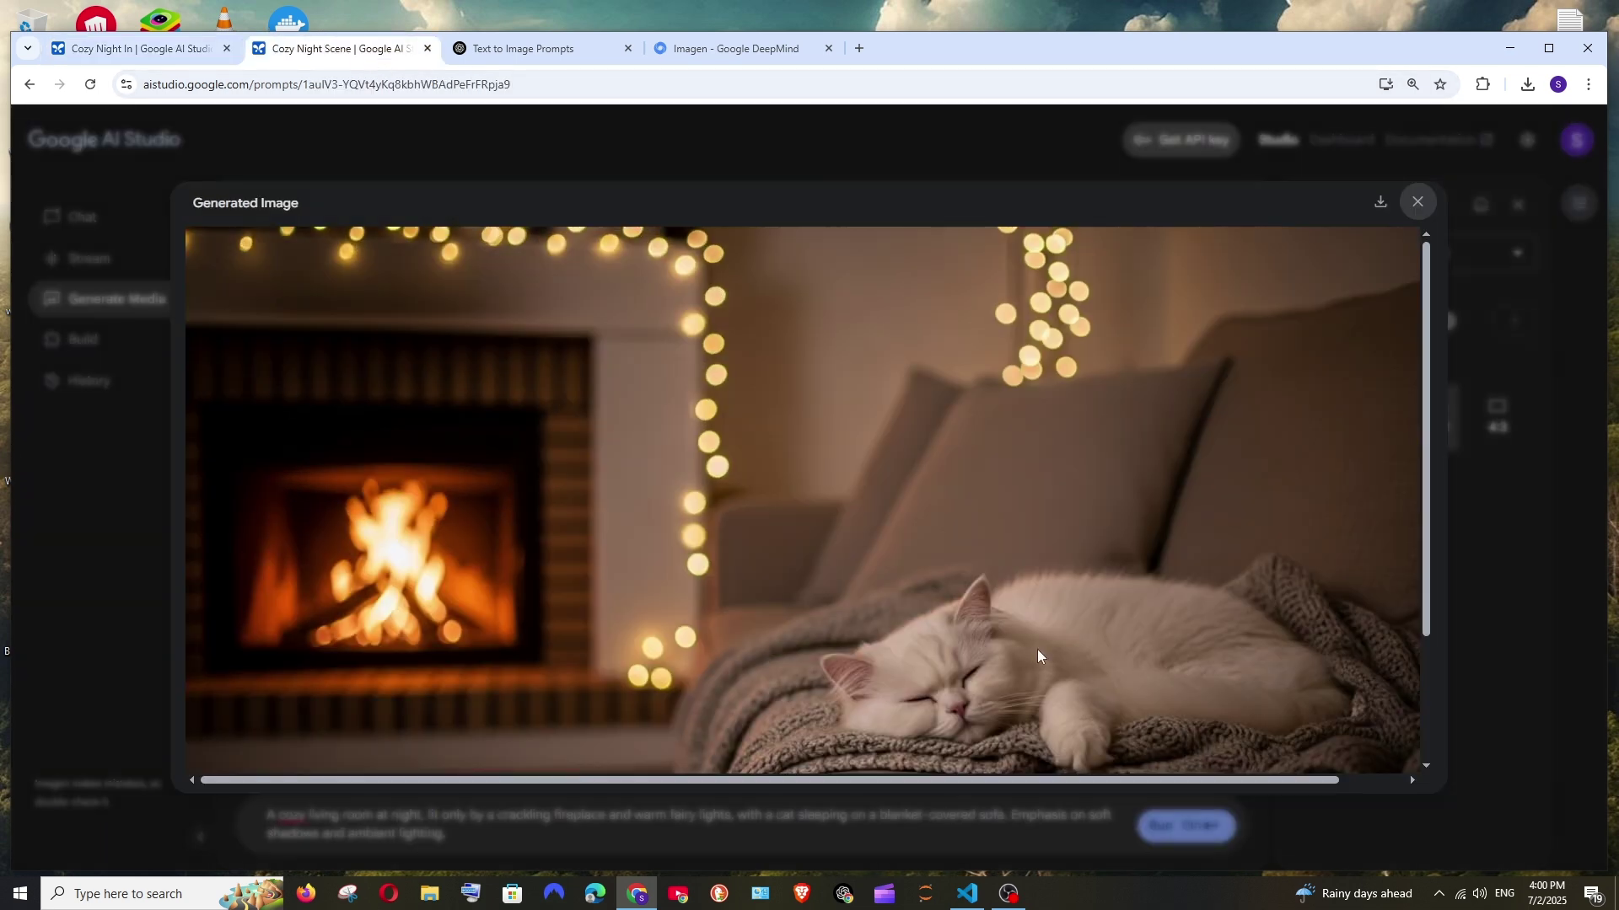
{"action": "scroll", "coordinate": [526, 453], "scroll_direction": "down", "scroll_amount": 1}
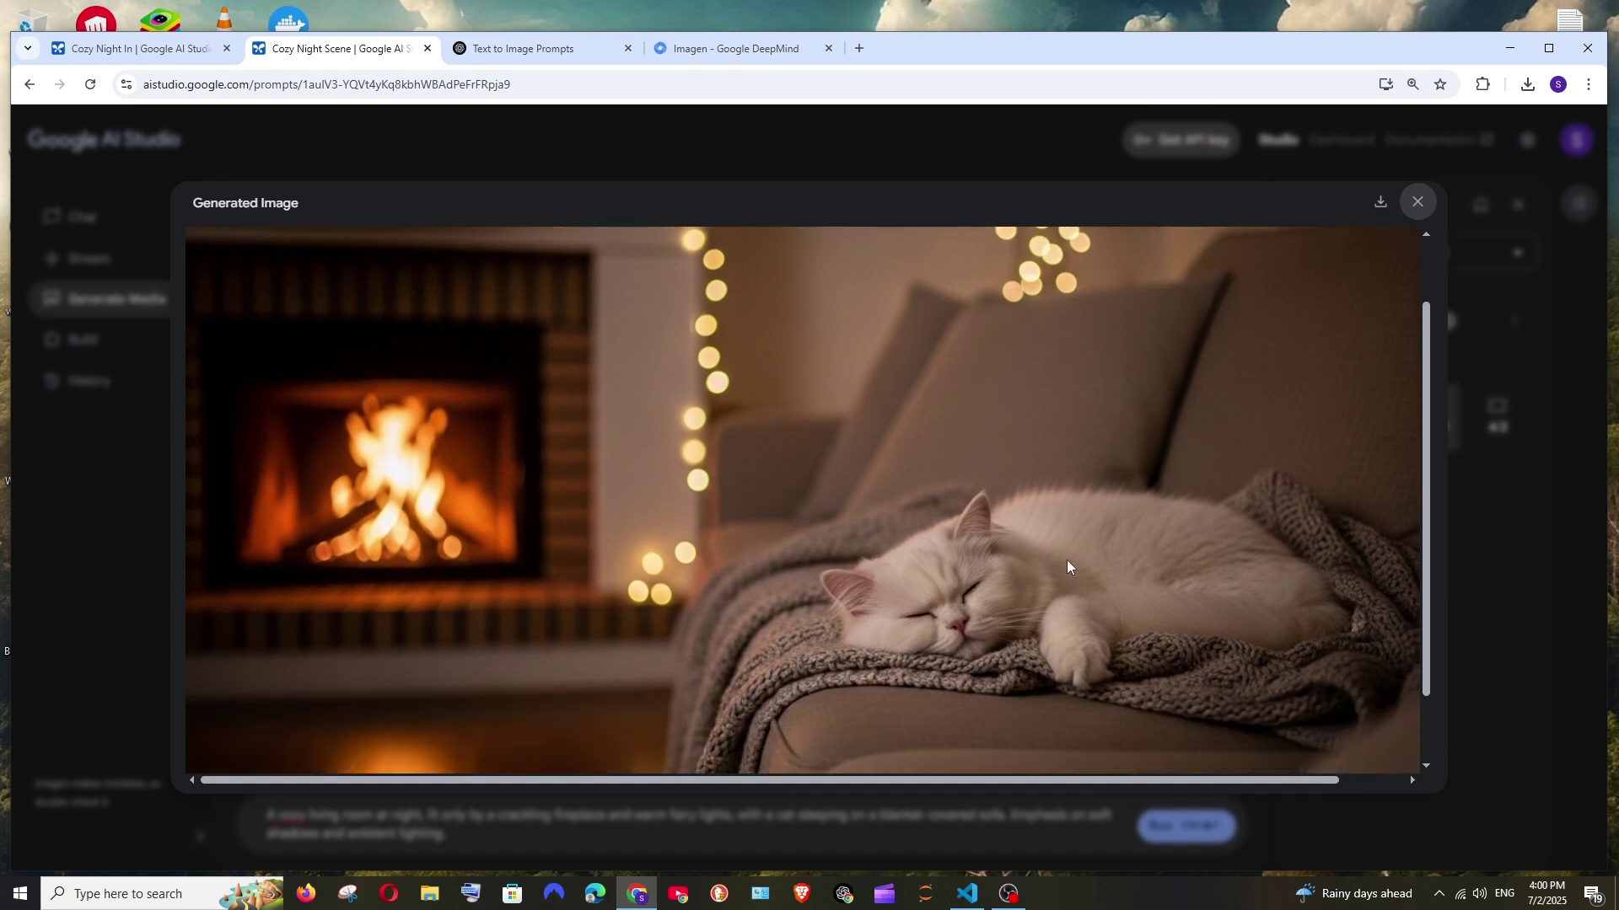
{"action": "left_click", "coordinate": [1499, 557]}
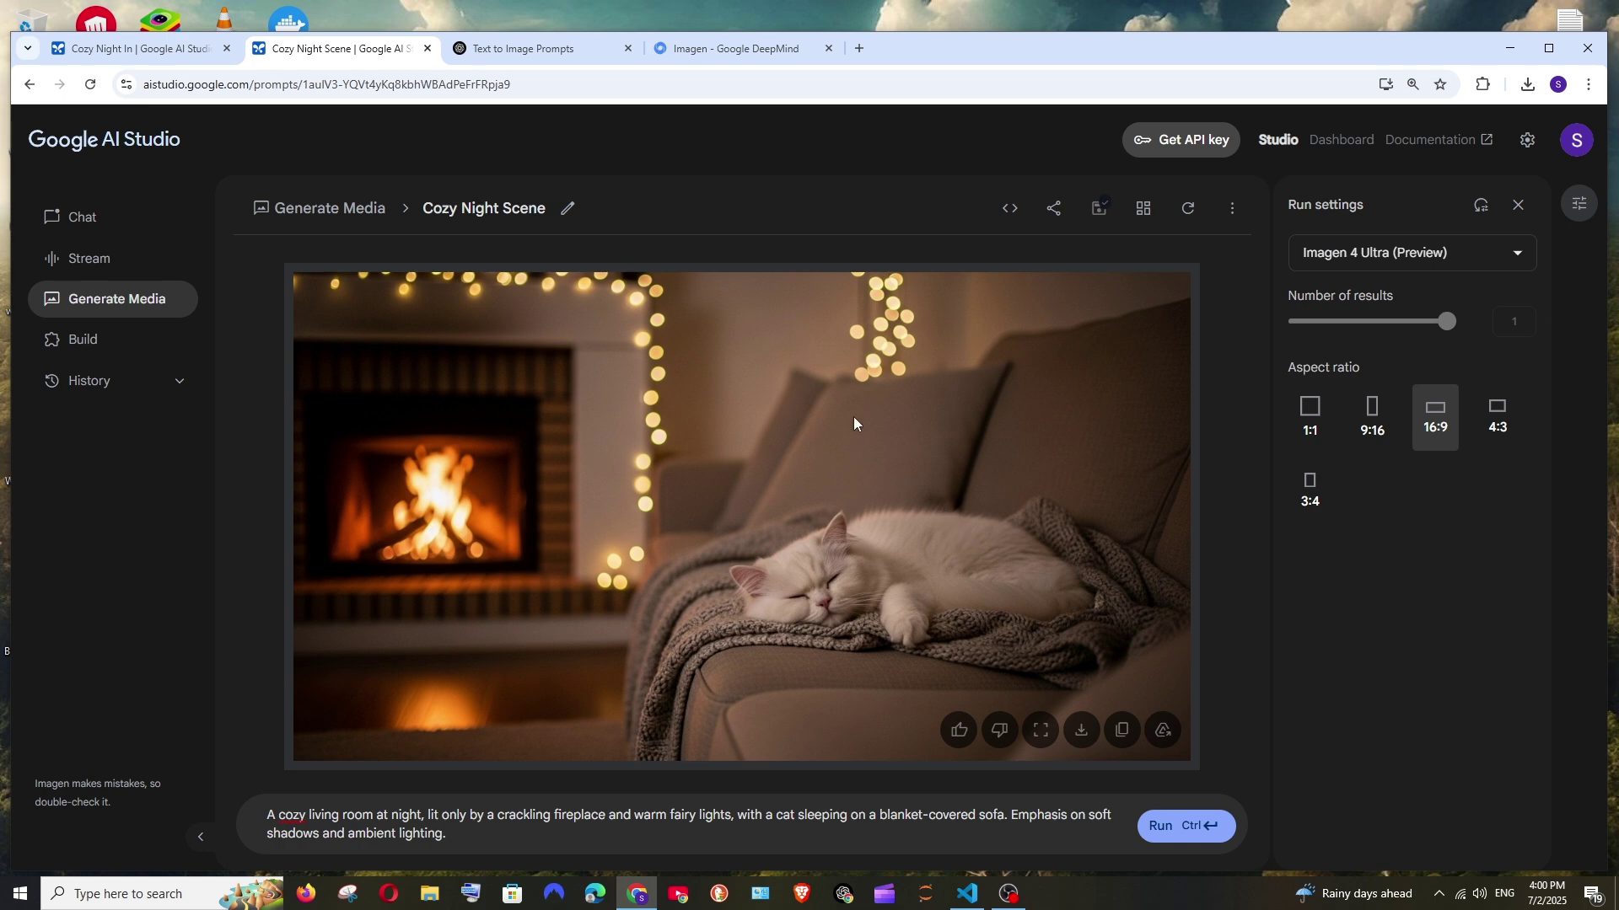
Step: Select the sleek black smartphone prompt in ChatGPT, then view Imagen 4's smartphone result
{"action": "left_click", "coordinate": [545, 54]}
{"action": "scroll", "coordinate": [631, 424], "scroll_direction": "down", "scroll_amount": 2}
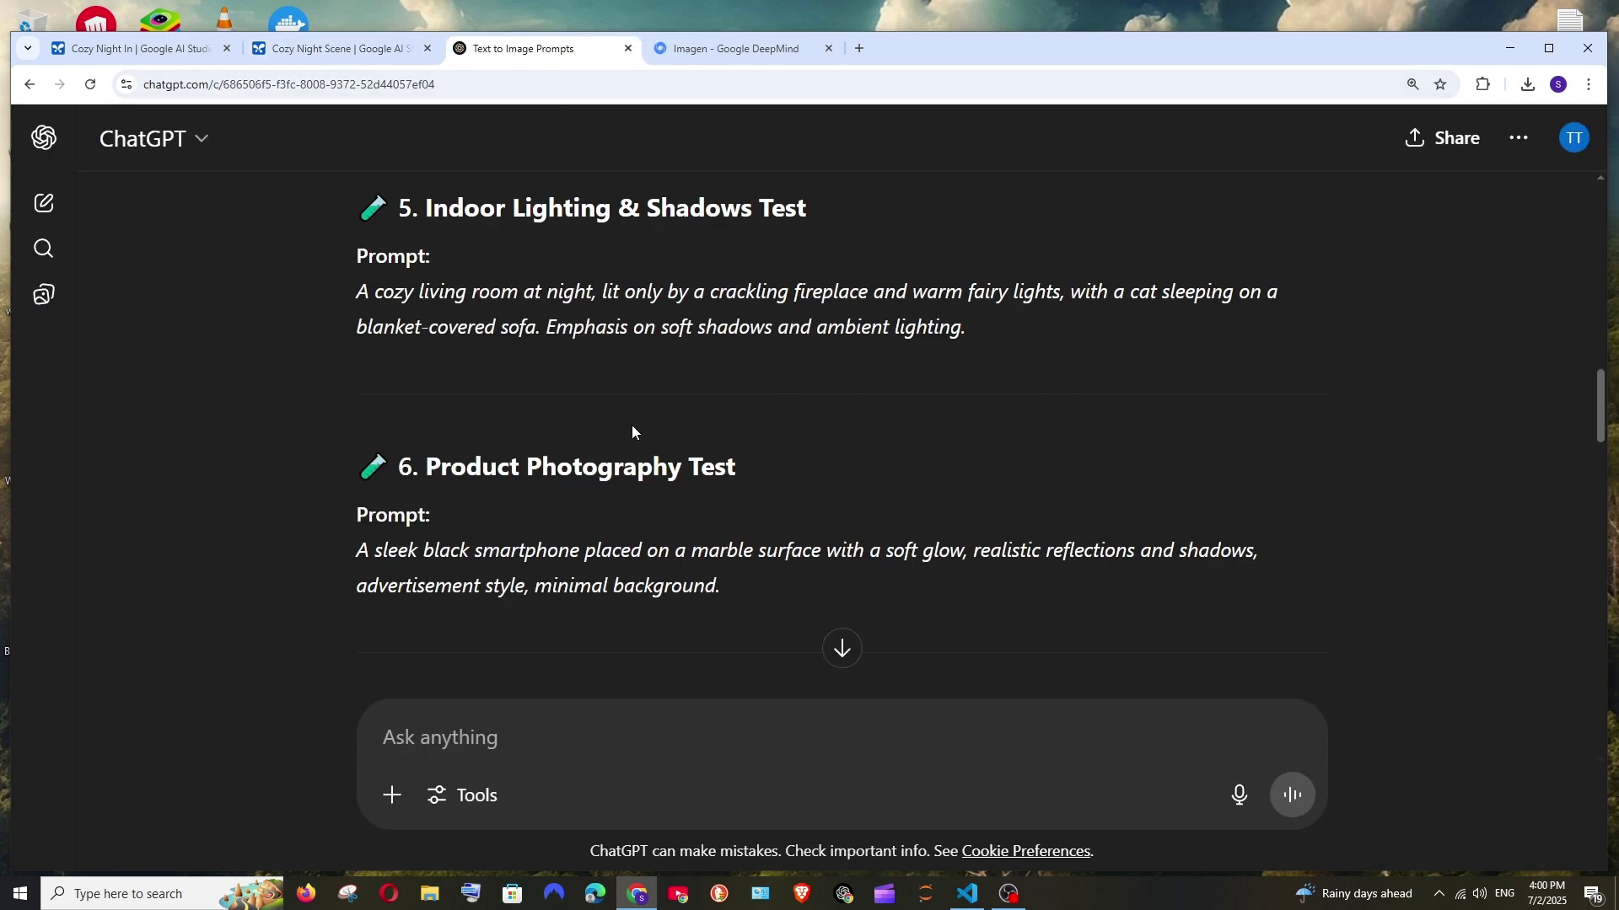
{"action": "scroll", "coordinate": [634, 415], "scroll_direction": "down", "scroll_amount": 2}
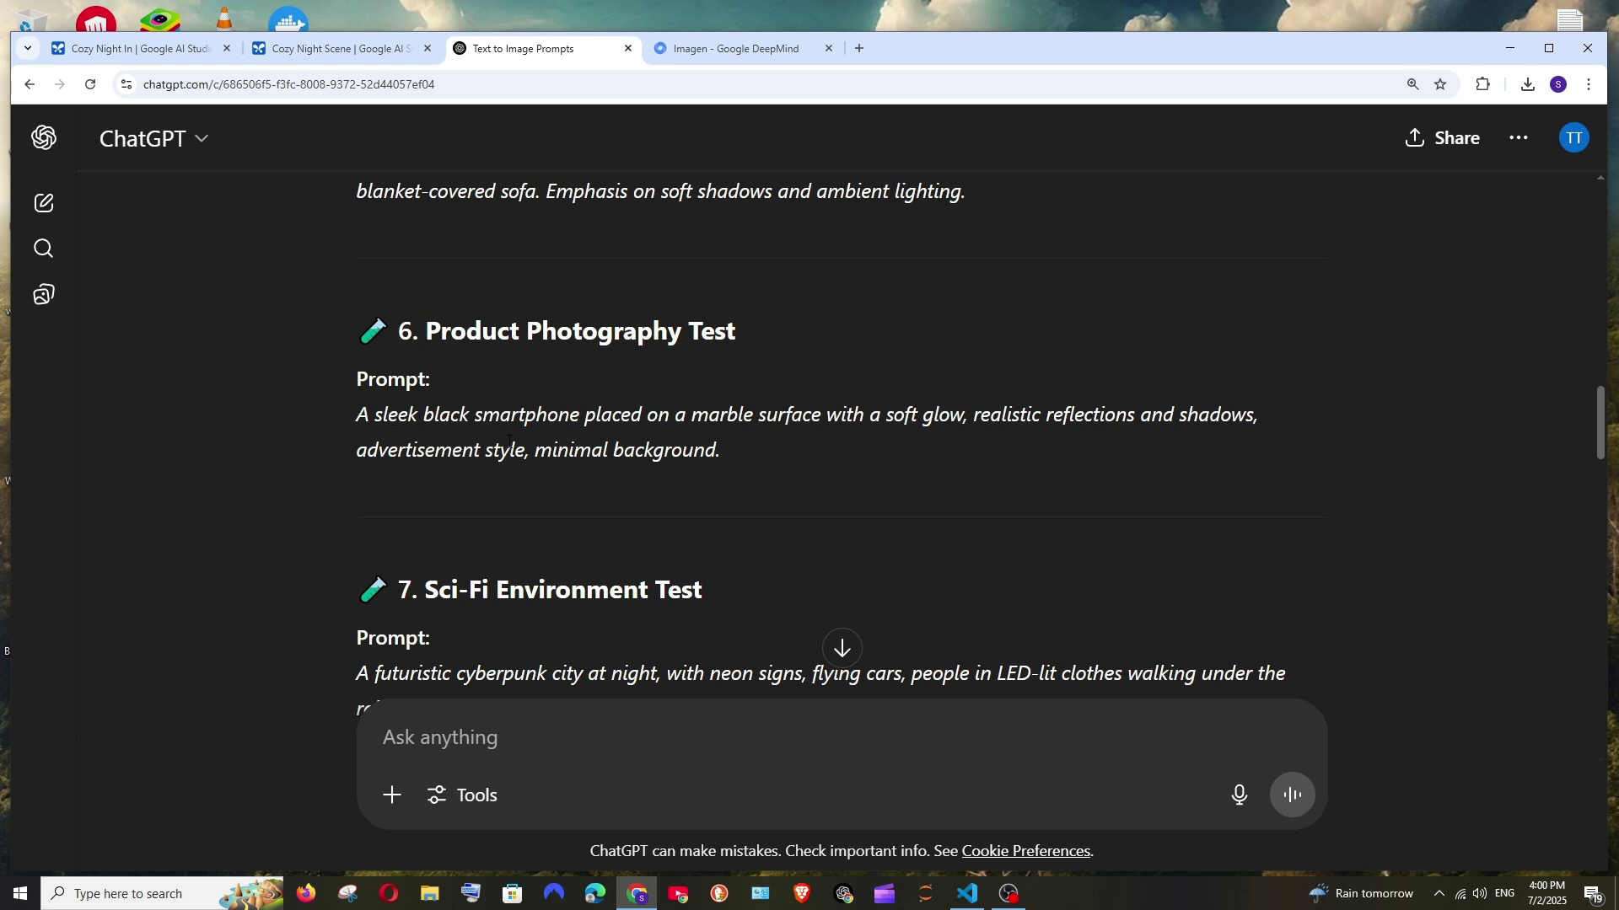
{"action": "key", "text": "ctrl+plus"}
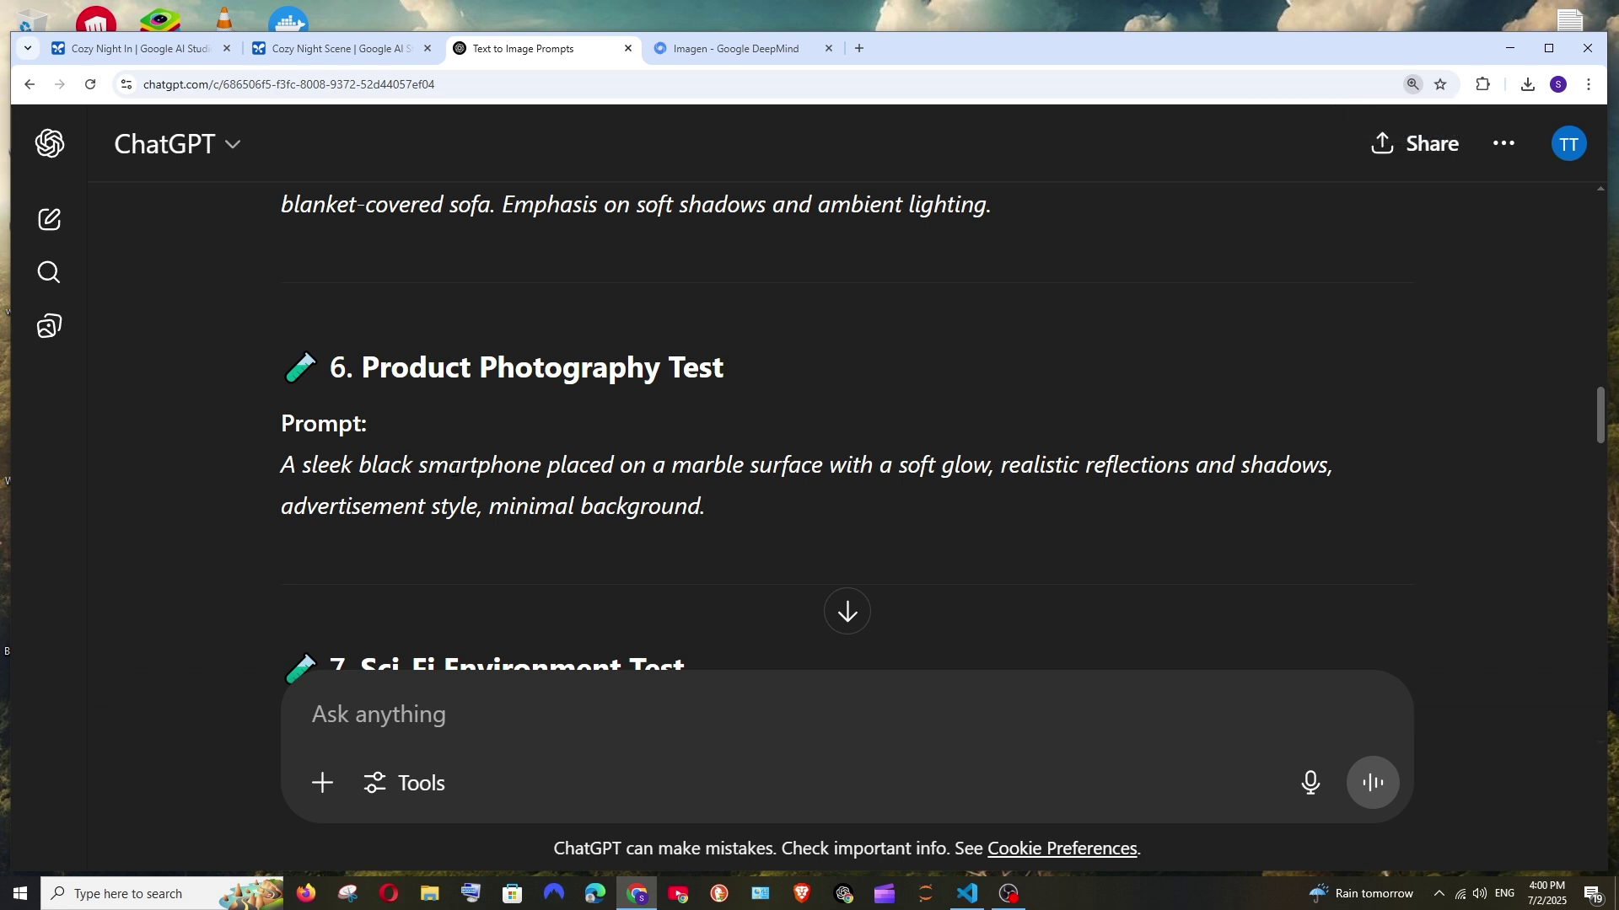
{"action": "left_click_drag", "start_coordinate": [717, 496], "coordinate": [271, 473]}
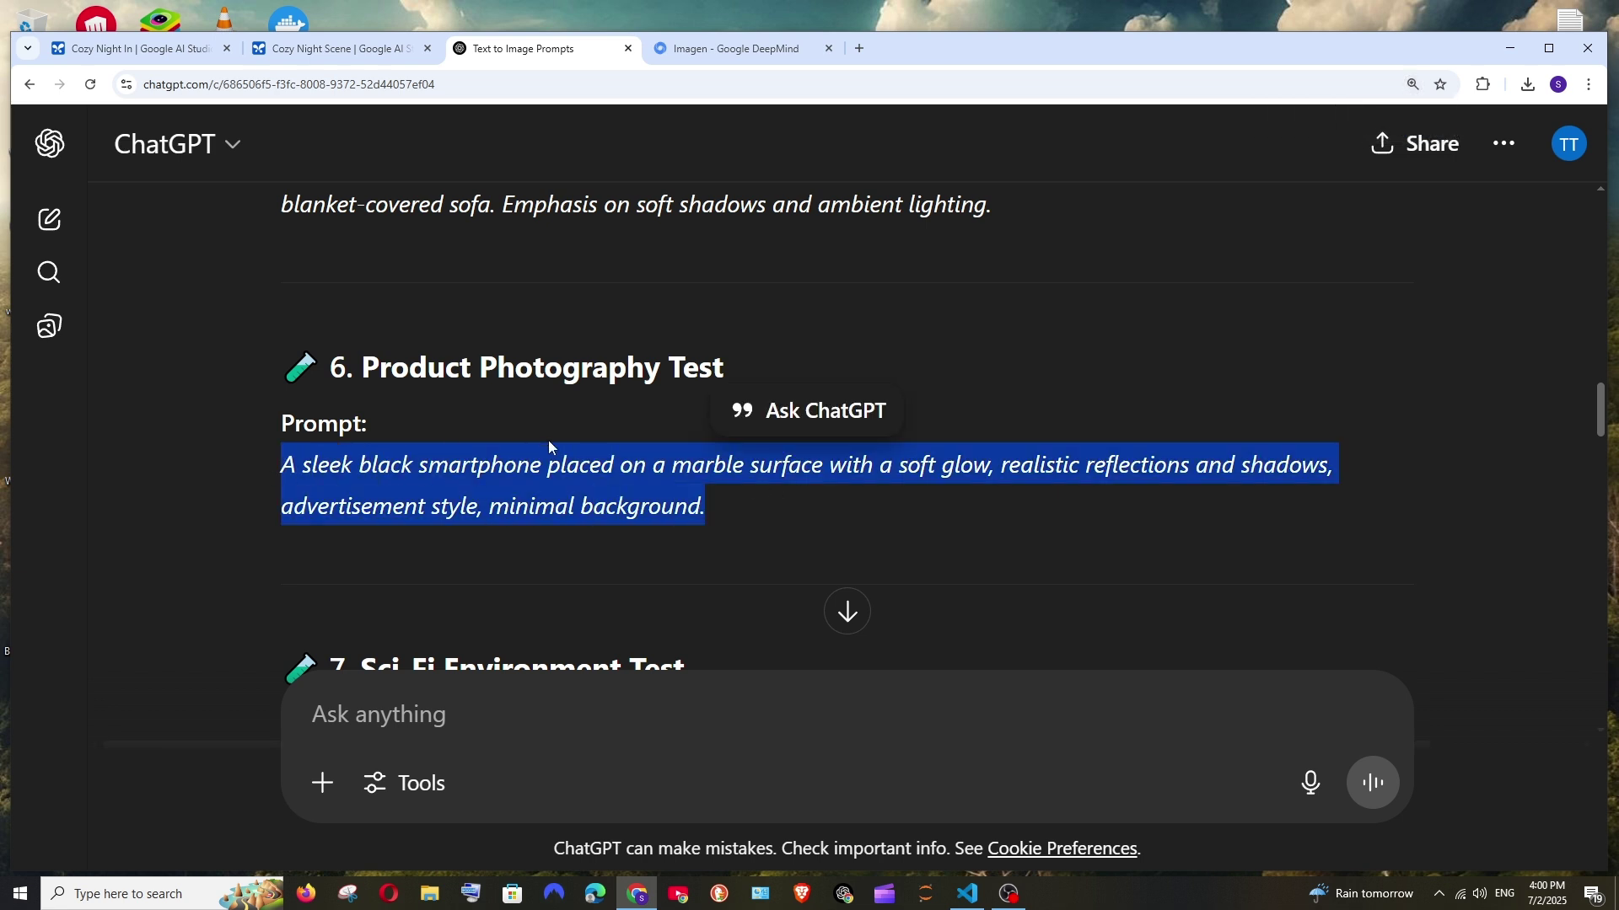
{"action": "left_click", "coordinate": [133, 49]}
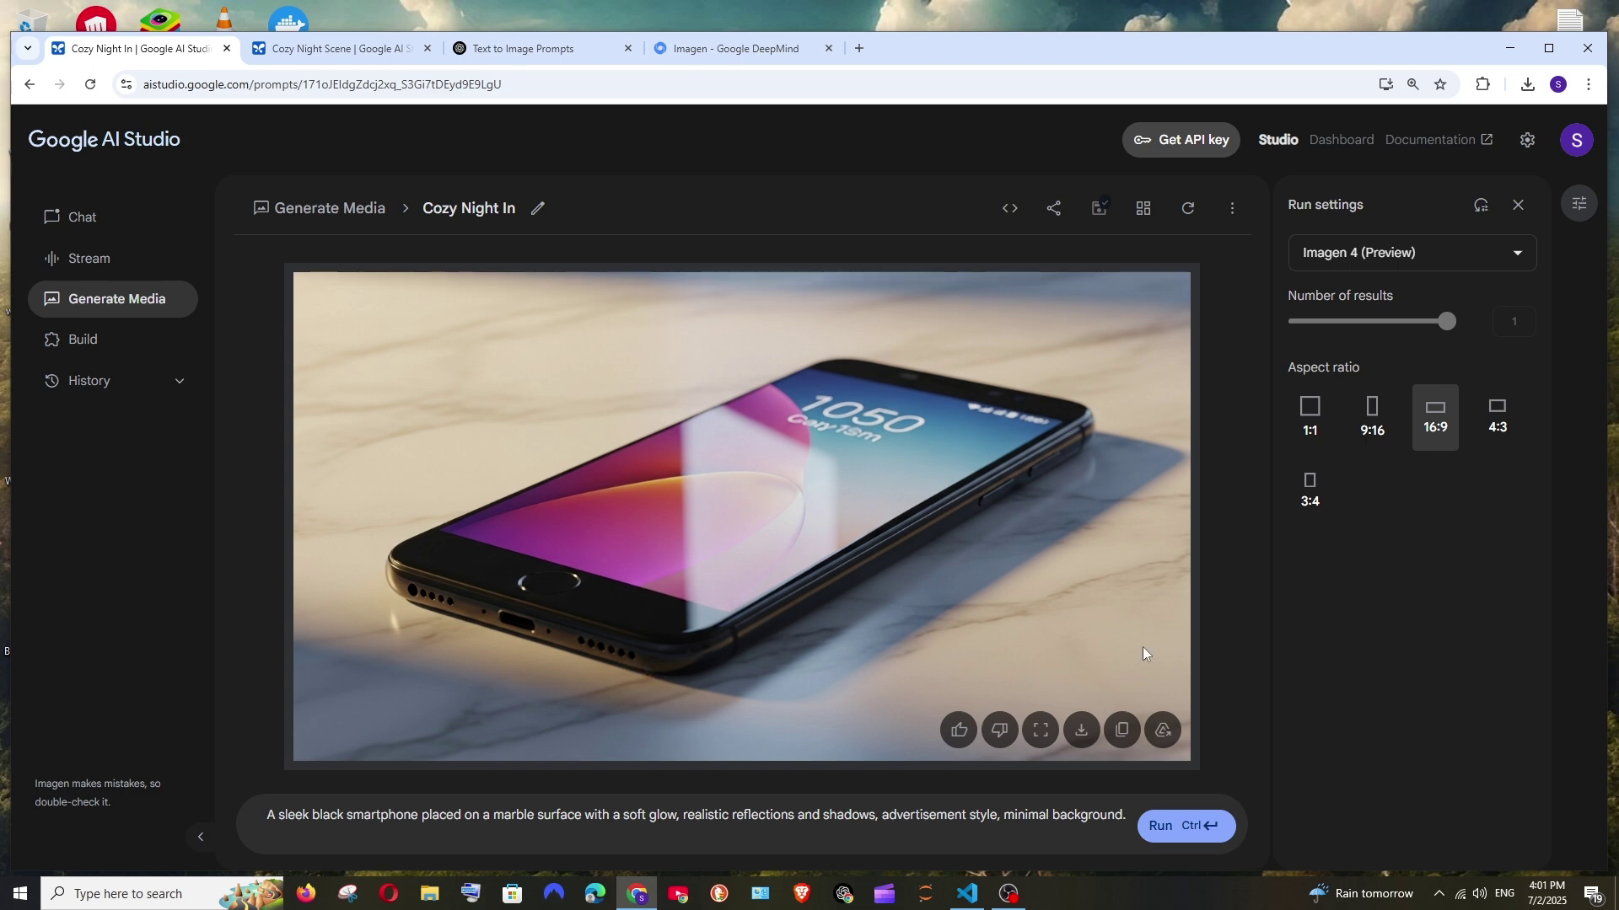
Step: Flip between the Imagen 4 and Ultra smartphone-on-marble images, then switch to ChatGPT
{"action": "left_click", "coordinate": [336, 49]}
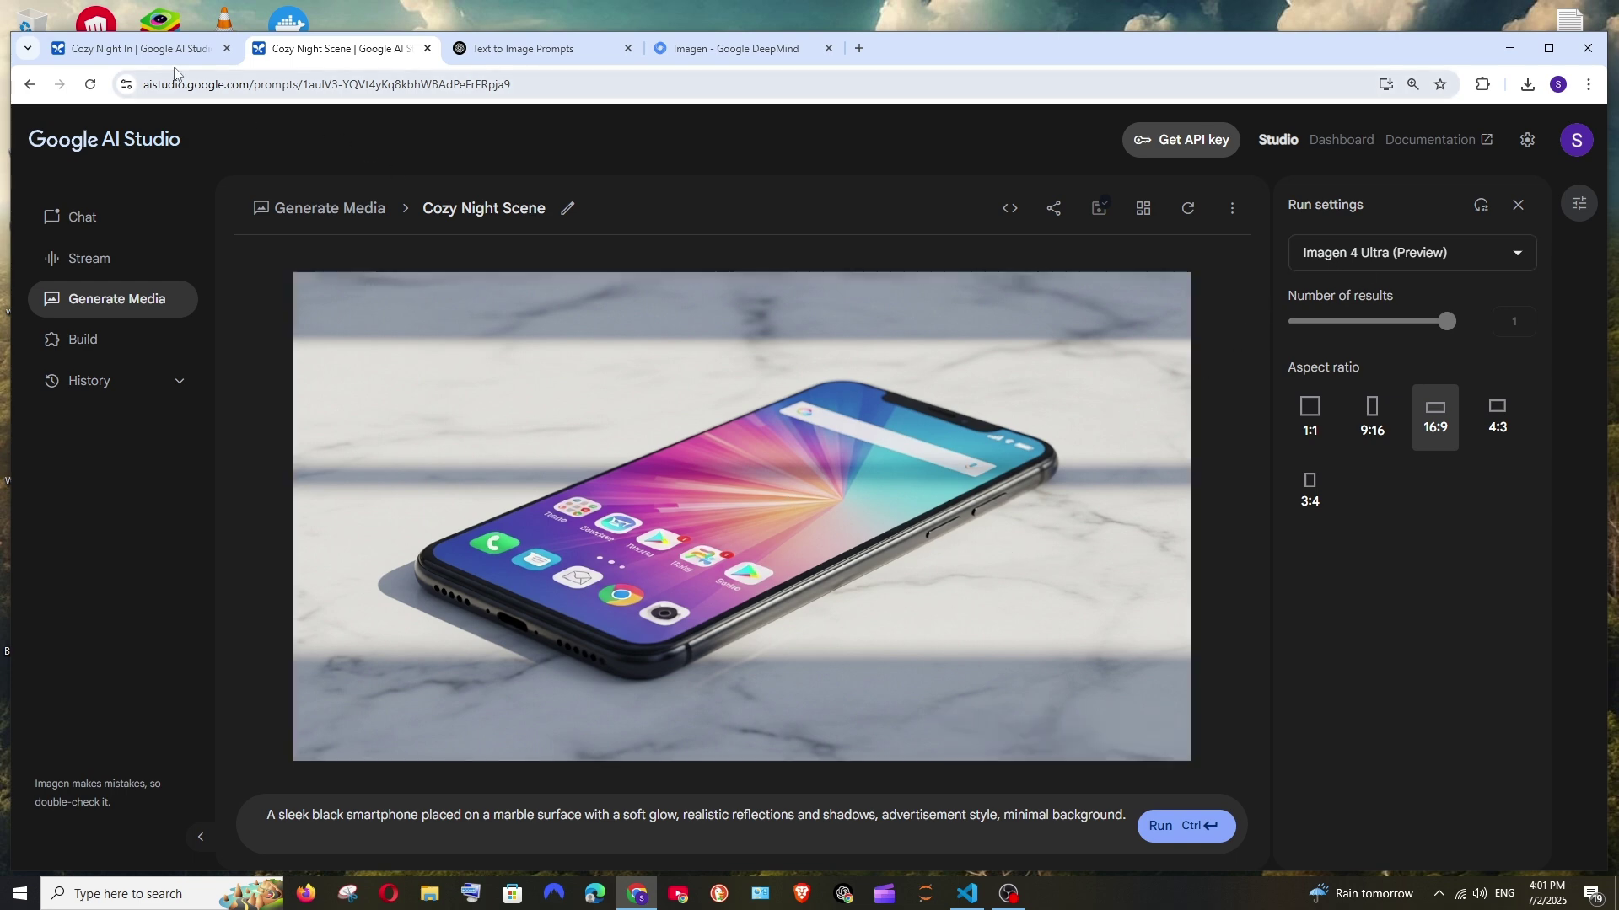
{"action": "left_click", "coordinate": [139, 48]}
{"action": "left_click", "coordinate": [335, 51]}
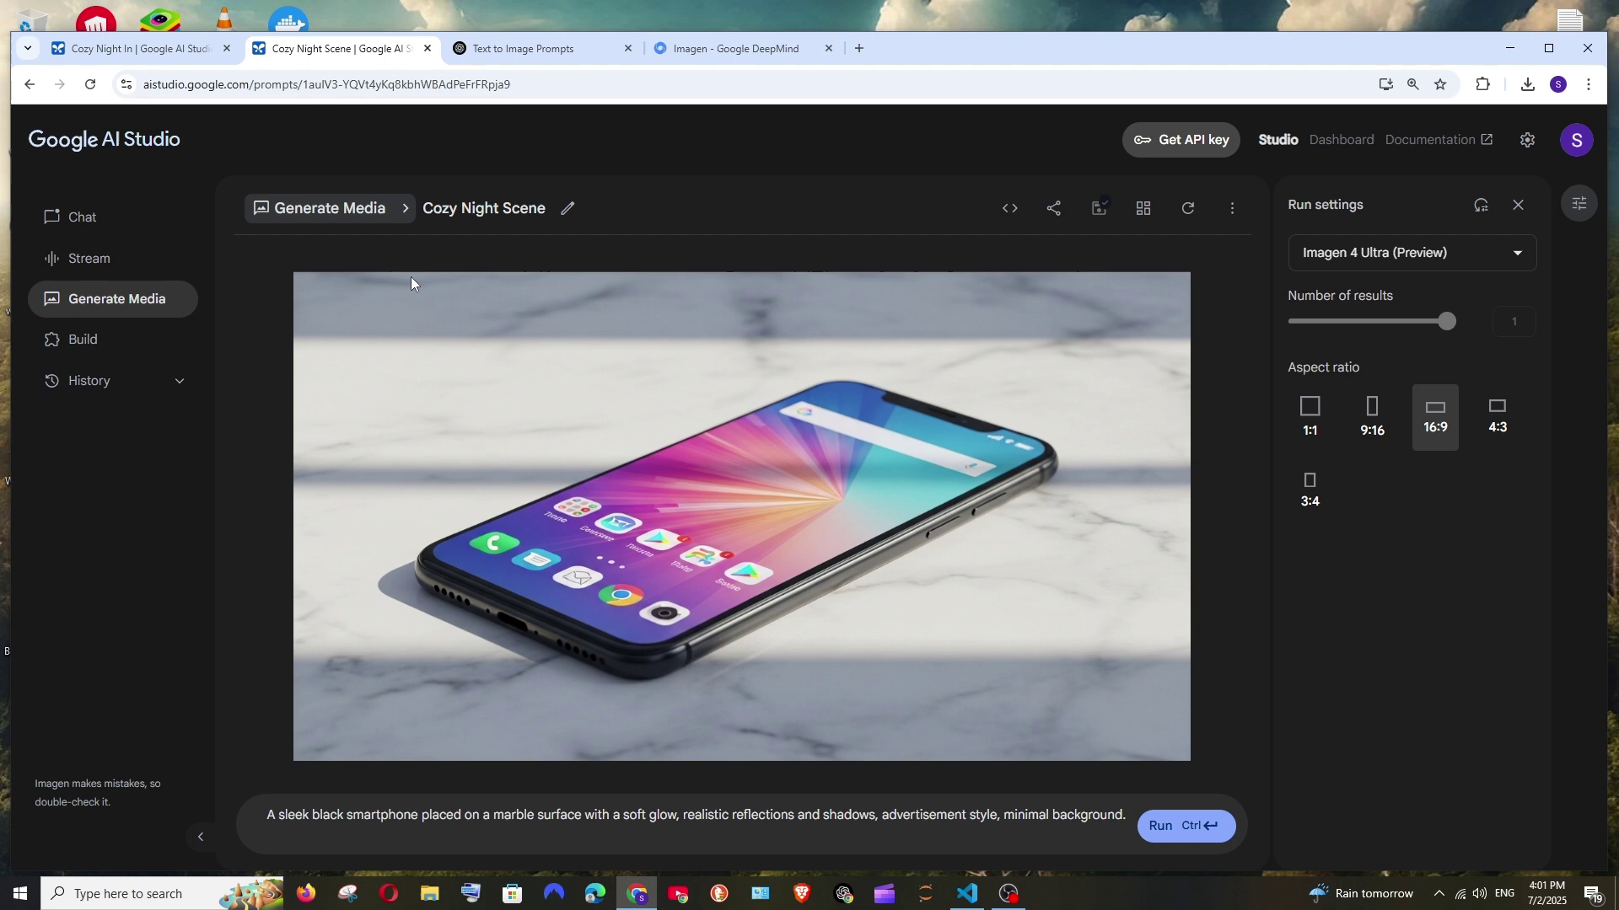
{"action": "left_click", "coordinate": [181, 55]}
{"action": "left_click", "coordinate": [374, 58]}
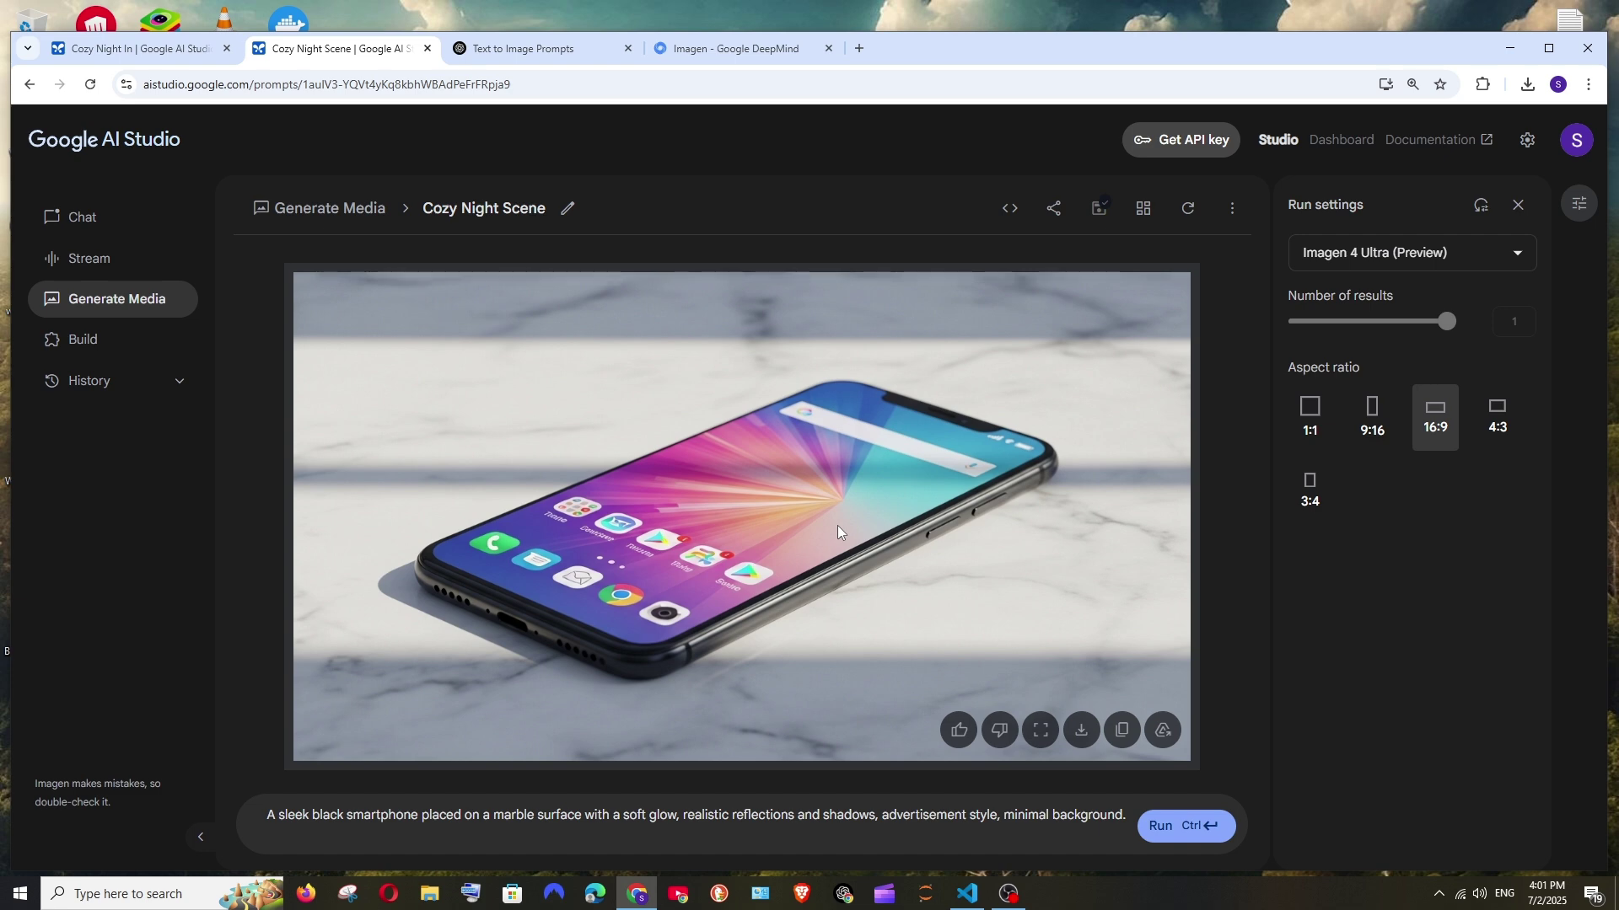
{"action": "key", "text": "ctrl+Tab"}
Step: Select ChatGPT's Typography Integration 'Create the Future' mural prompt, then return to the Imagen 4 mural
{"action": "left_click_drag", "start_coordinate": [363, 257], "coordinate": [823, 259]}
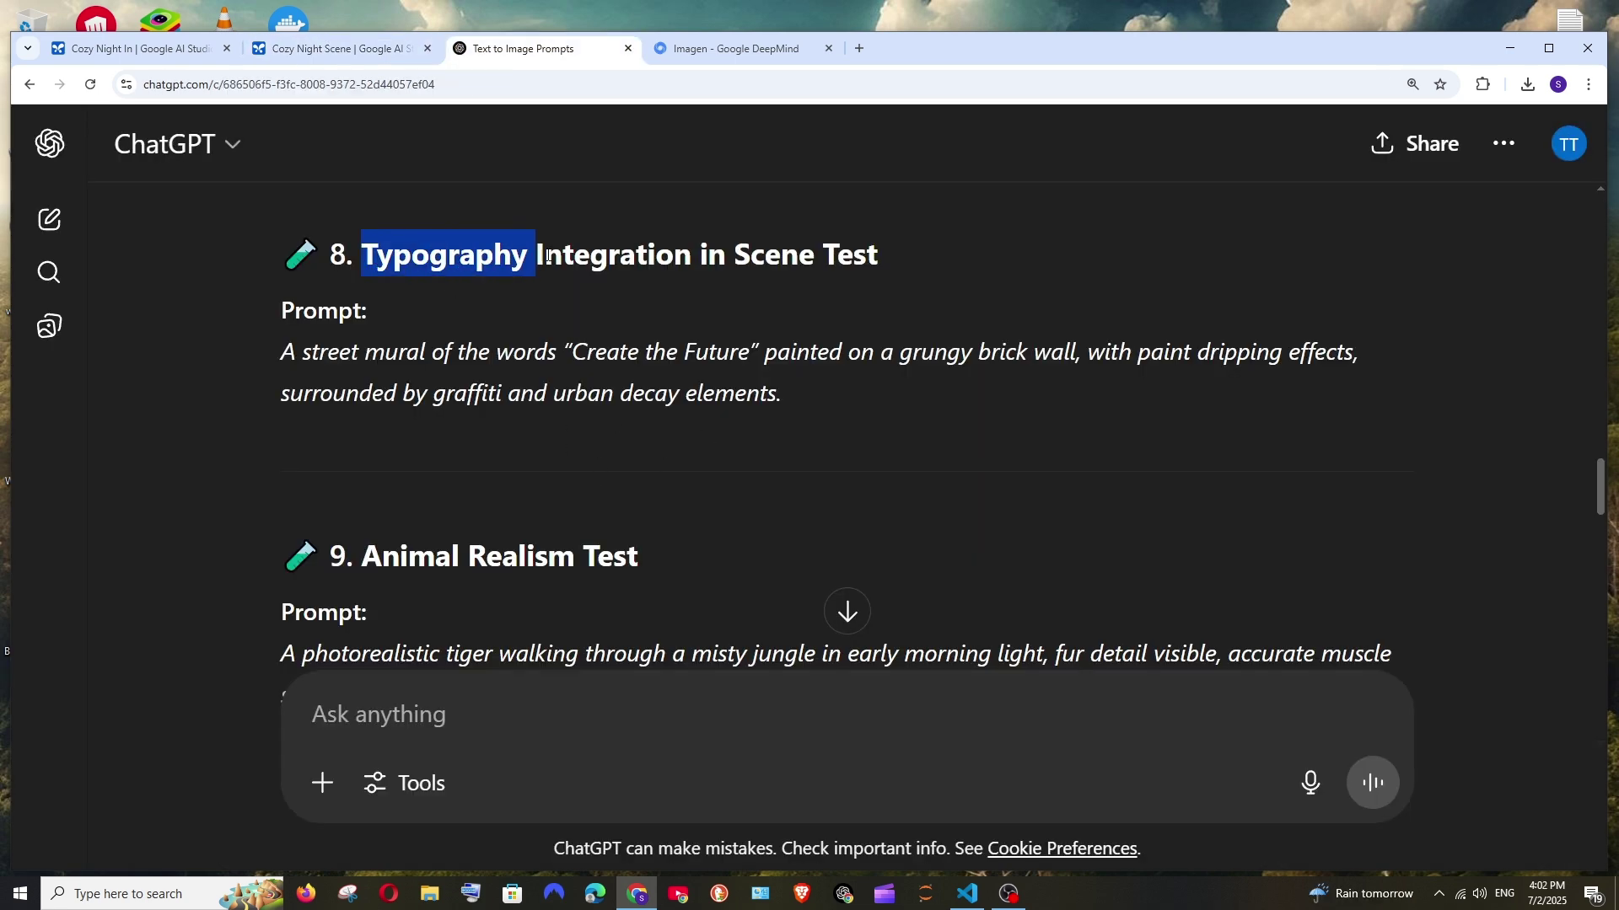
{"action": "left_click", "coordinate": [828, 397]}
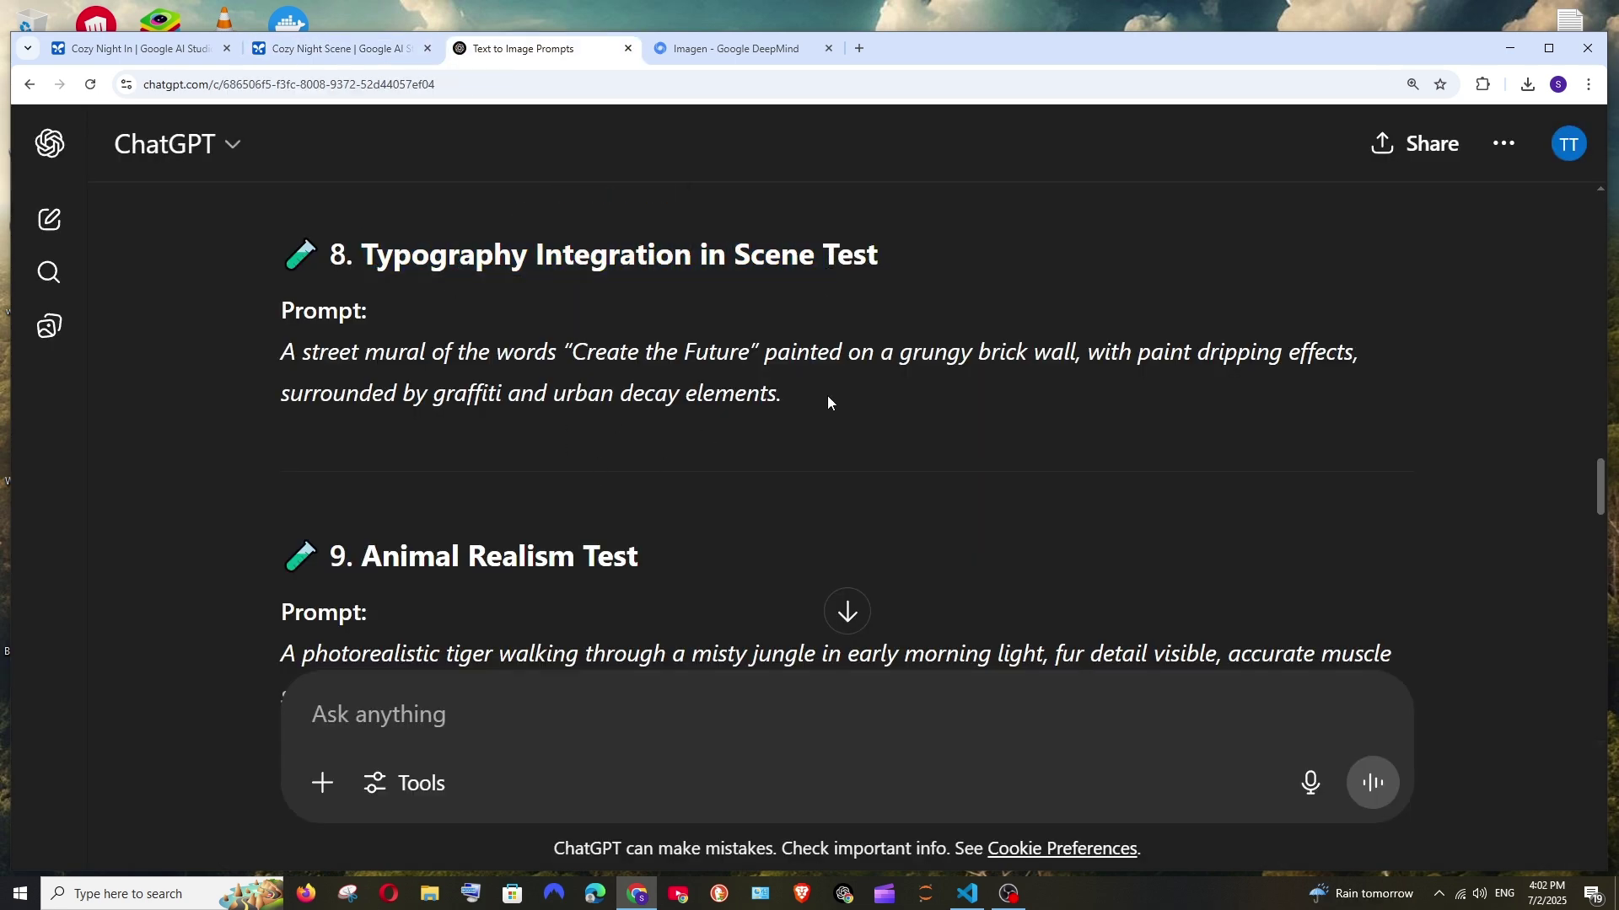
{"action": "left_click_drag", "start_coordinate": [572, 352], "coordinate": [764, 354]}
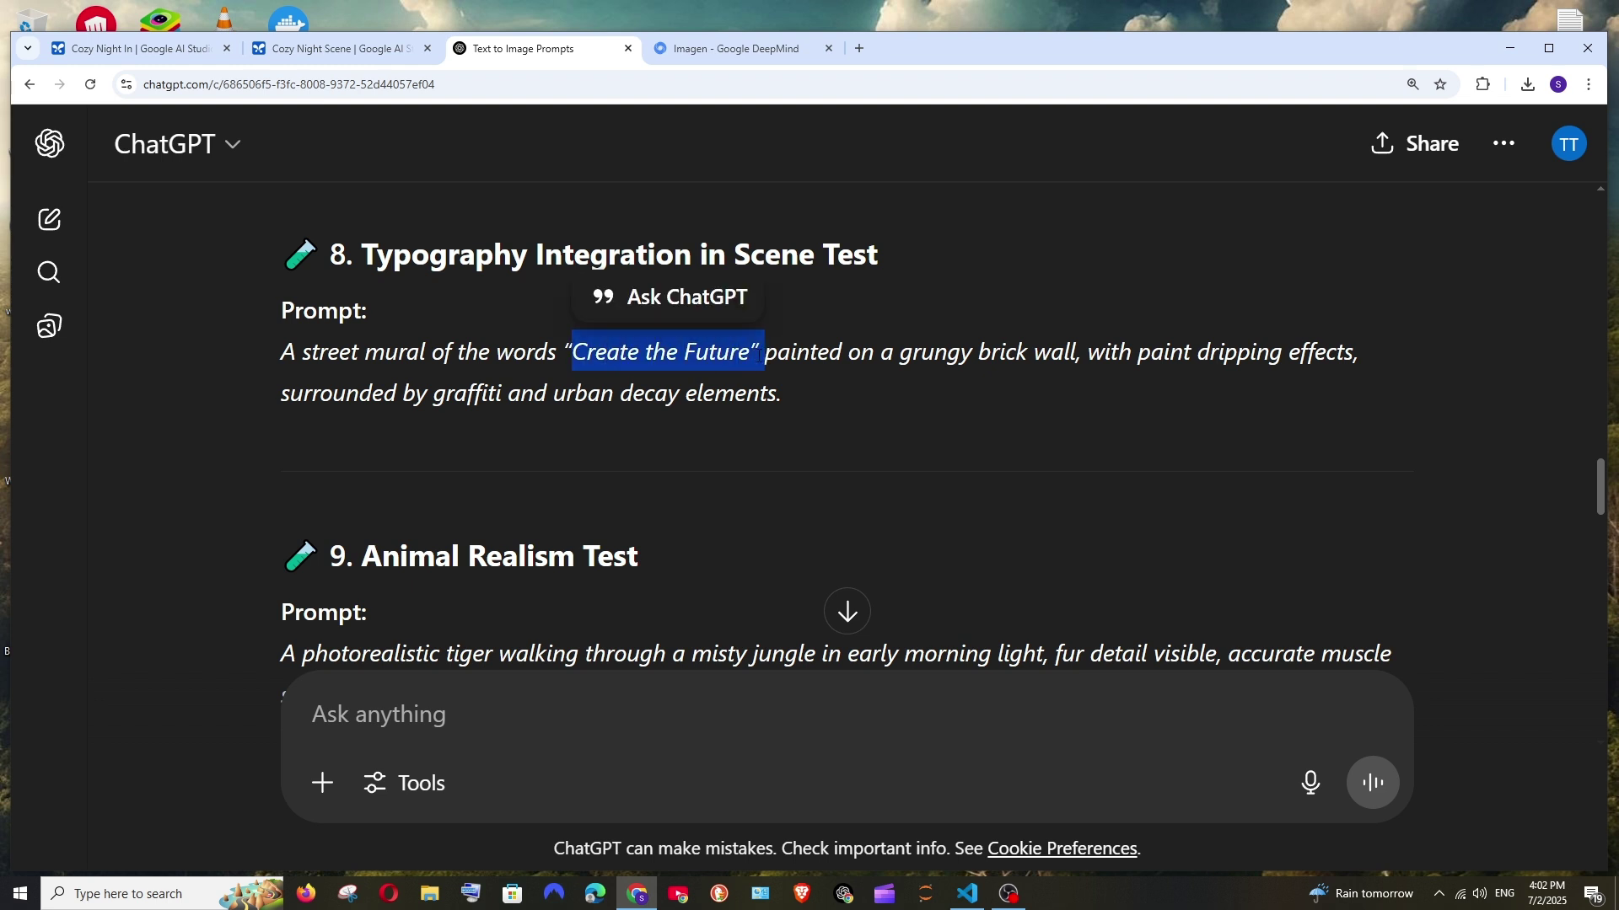
{"action": "left_click_drag", "start_coordinate": [794, 393], "coordinate": [281, 351]}
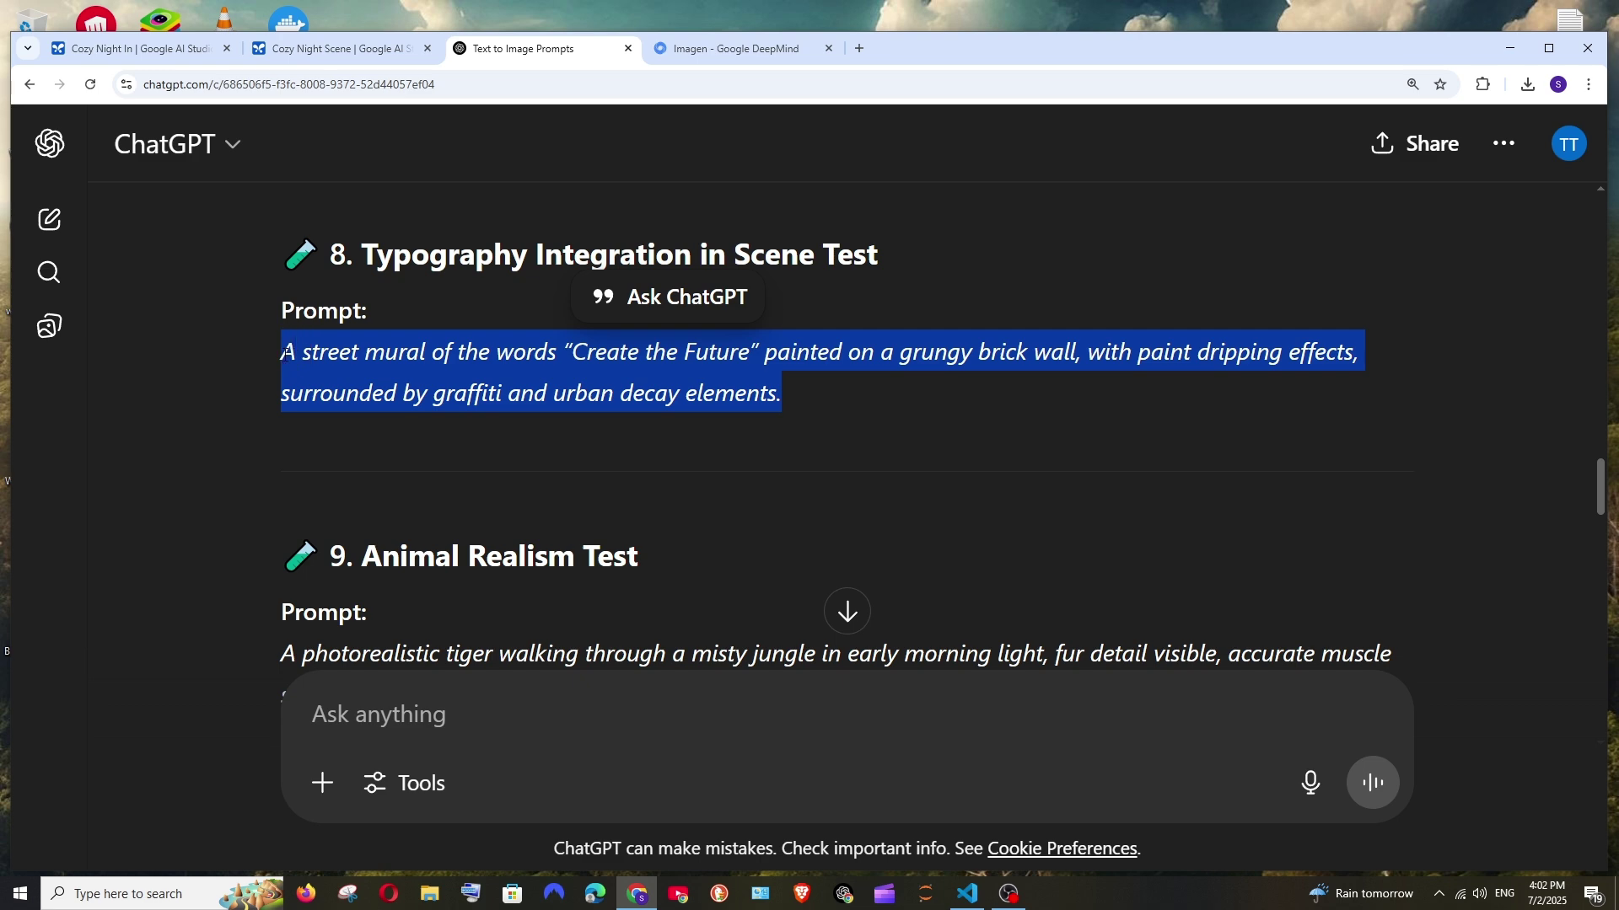
{"action": "left_click", "coordinate": [139, 48]}
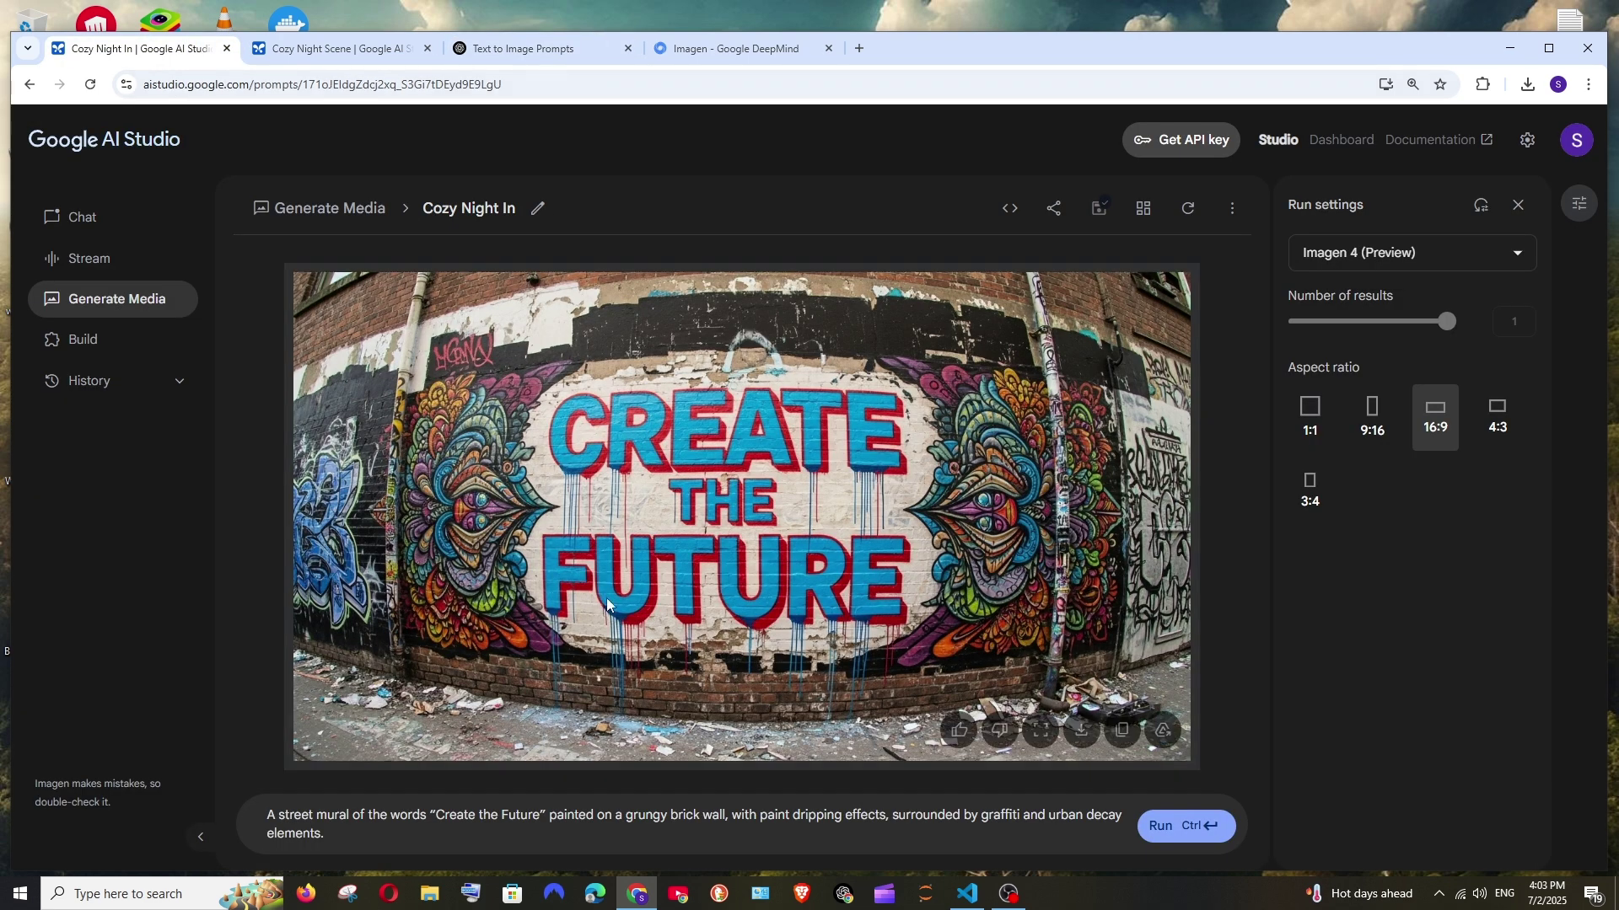
Step: Inspect the Imagen 4 mural enlarged and copy it, zooming to 150% and back to 125%
{"action": "left_click", "coordinate": [1040, 730]}
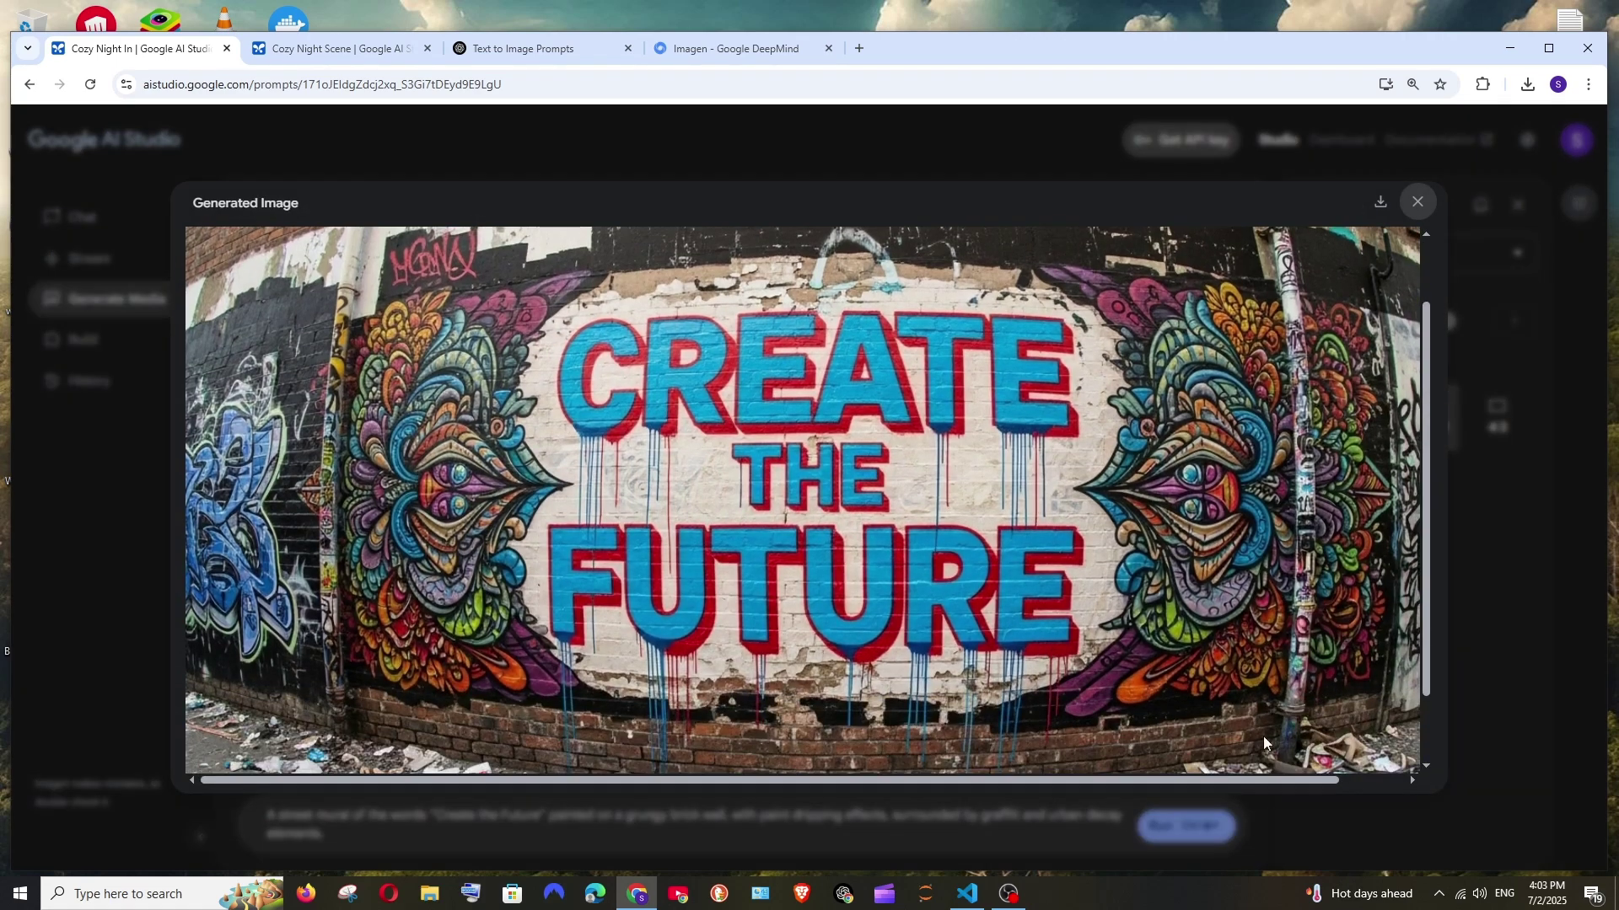
{"action": "scroll", "coordinate": [1347, 468], "scroll_direction": "down", "scroll_amount": 2}
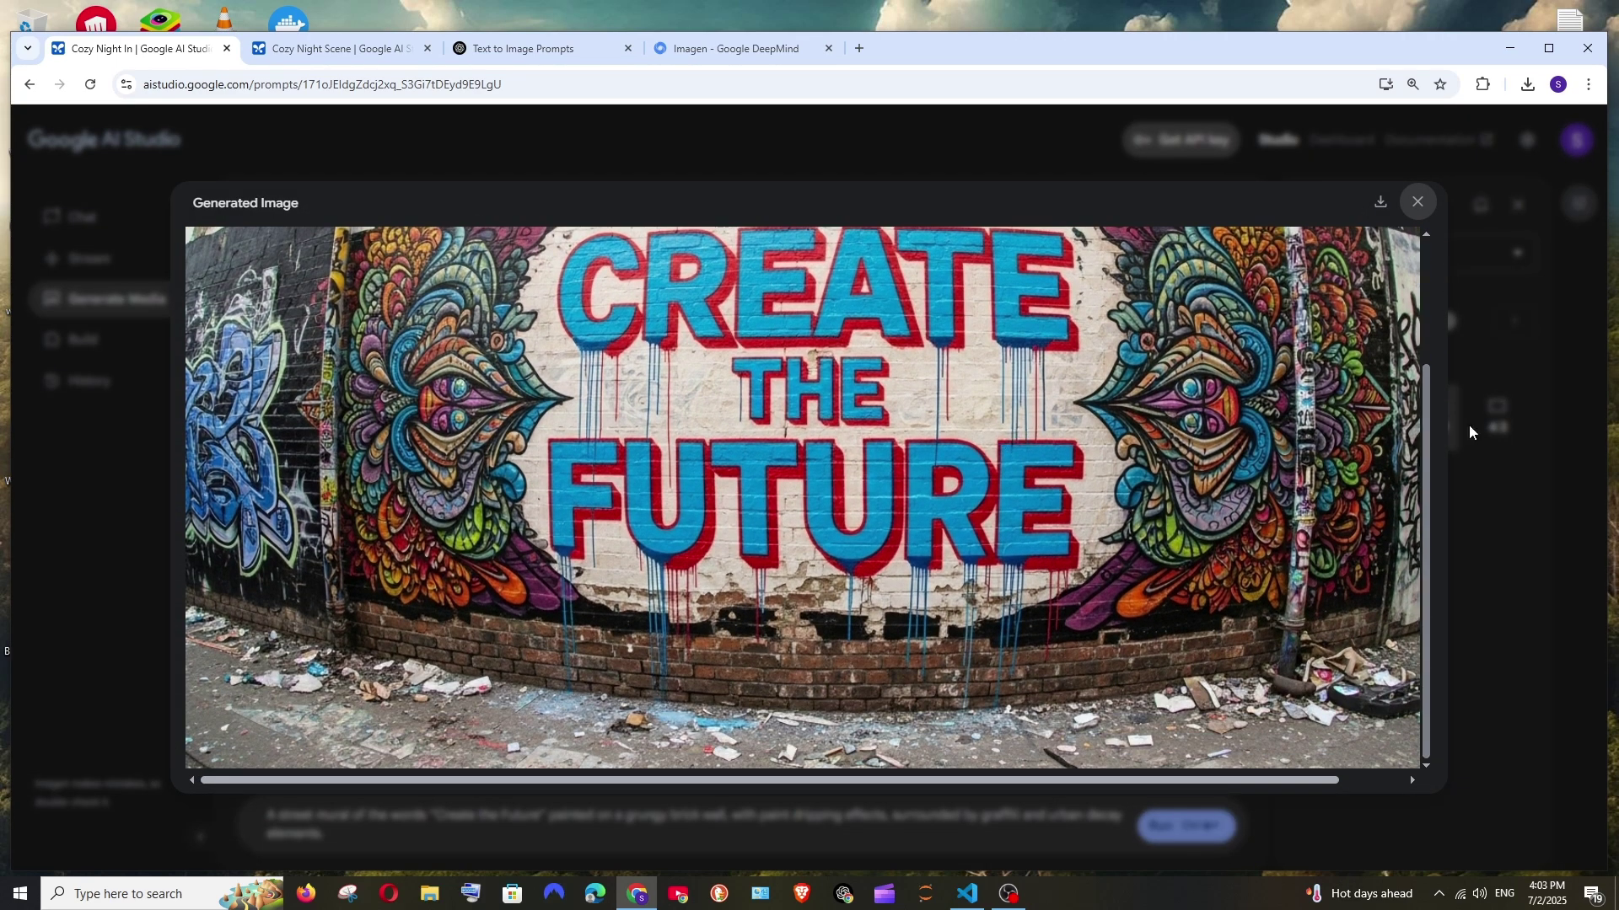
{"action": "left_click", "coordinate": [1512, 469]}
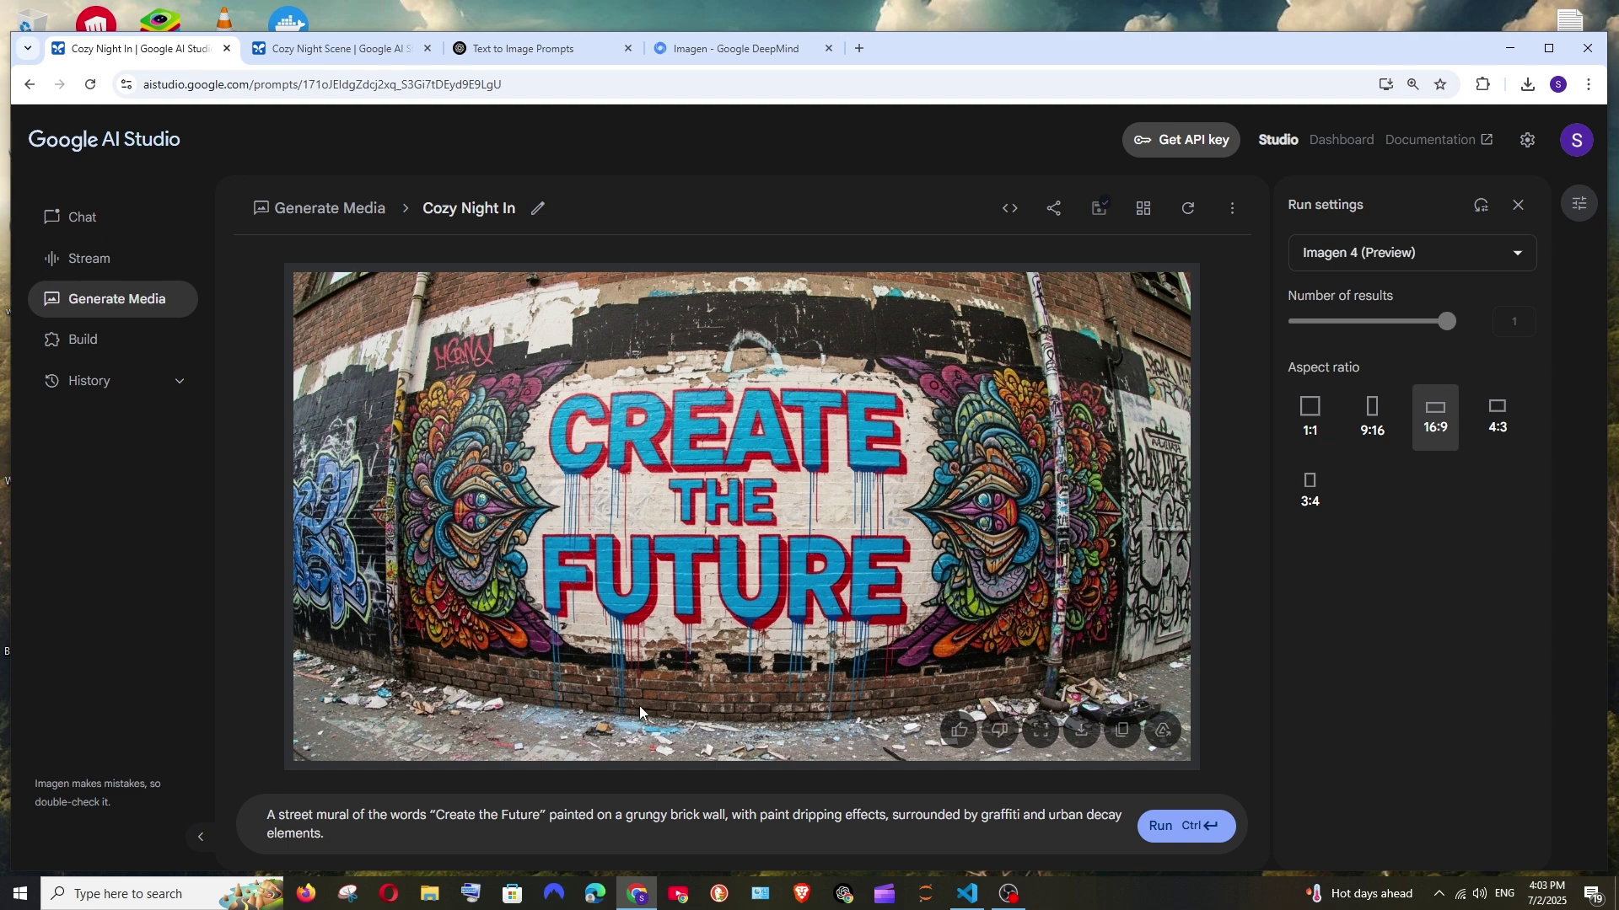
{"action": "key", "text": "ctrl+plus"}
{"action": "key", "text": "ctrl+plus"}
{"action": "key", "text": "ctrl+plus"}
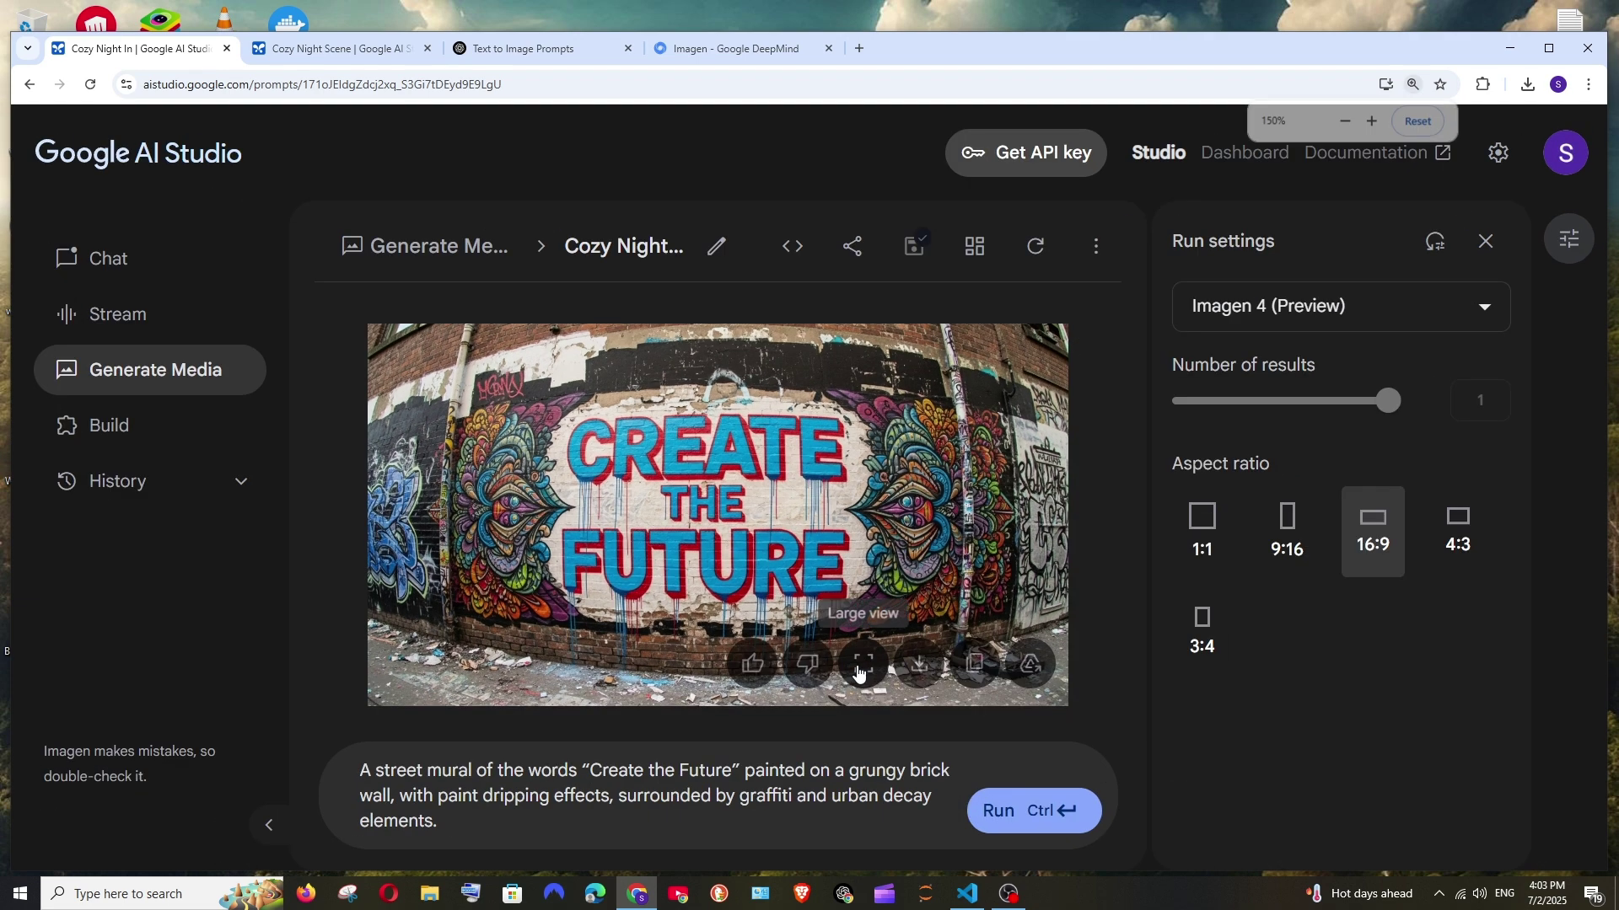
{"action": "left_click", "coordinate": [960, 671]}
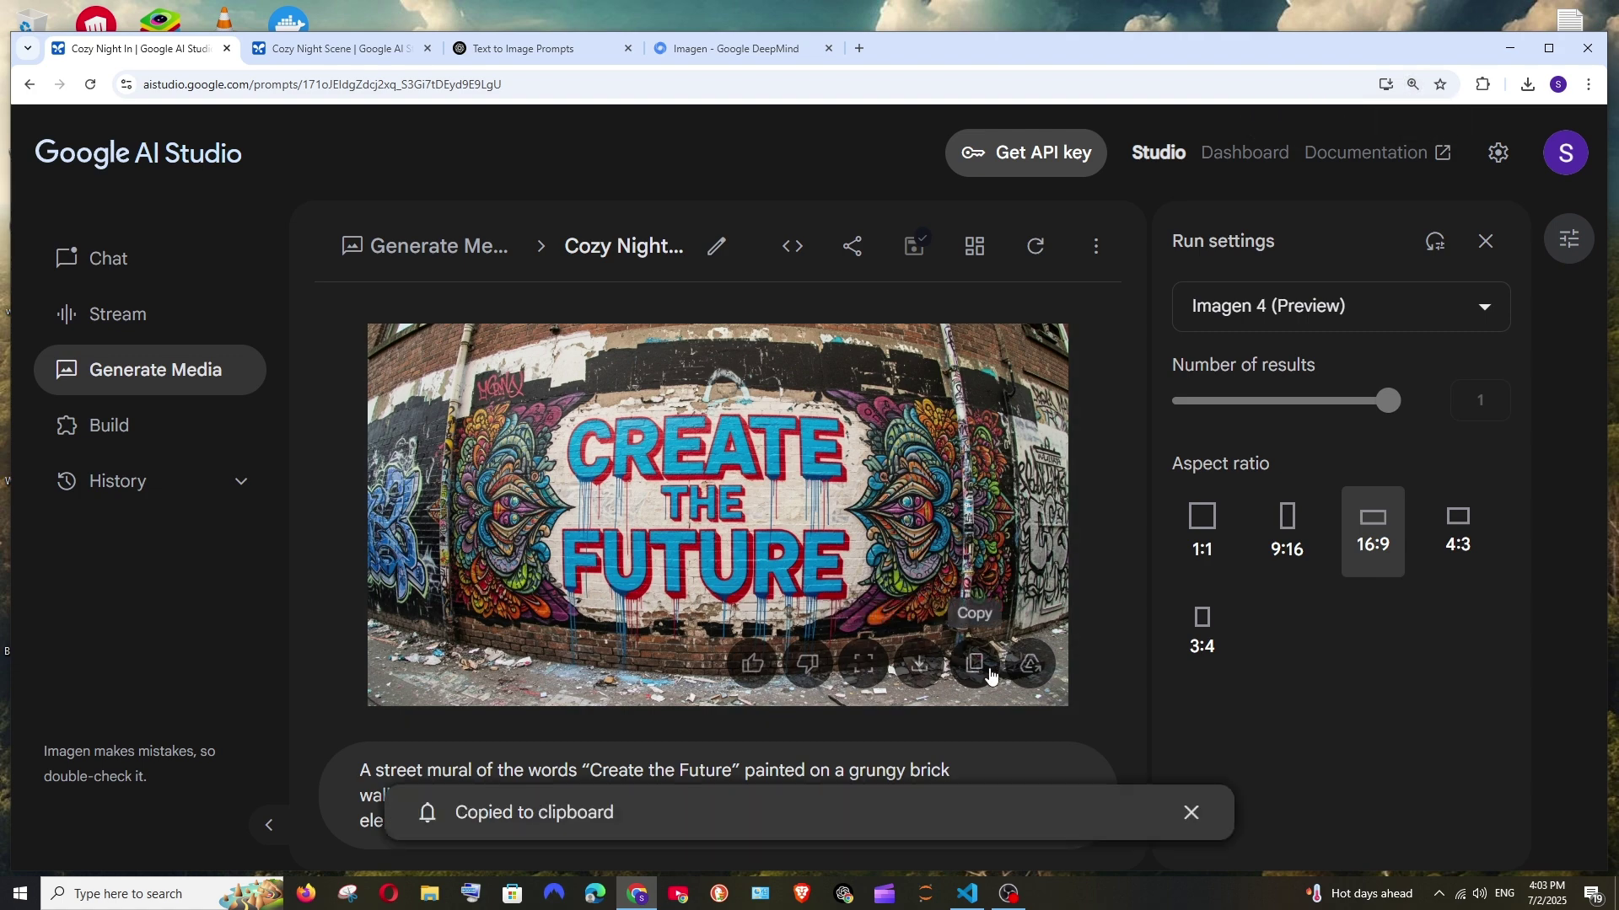
{"action": "left_click", "coordinate": [864, 662]}
{"action": "scroll", "coordinate": [677, 565], "scroll_direction": "down", "scroll_amount": 5}
{"action": "scroll", "coordinate": [677, 565], "scroll_direction": "down", "scroll_amount": 1}
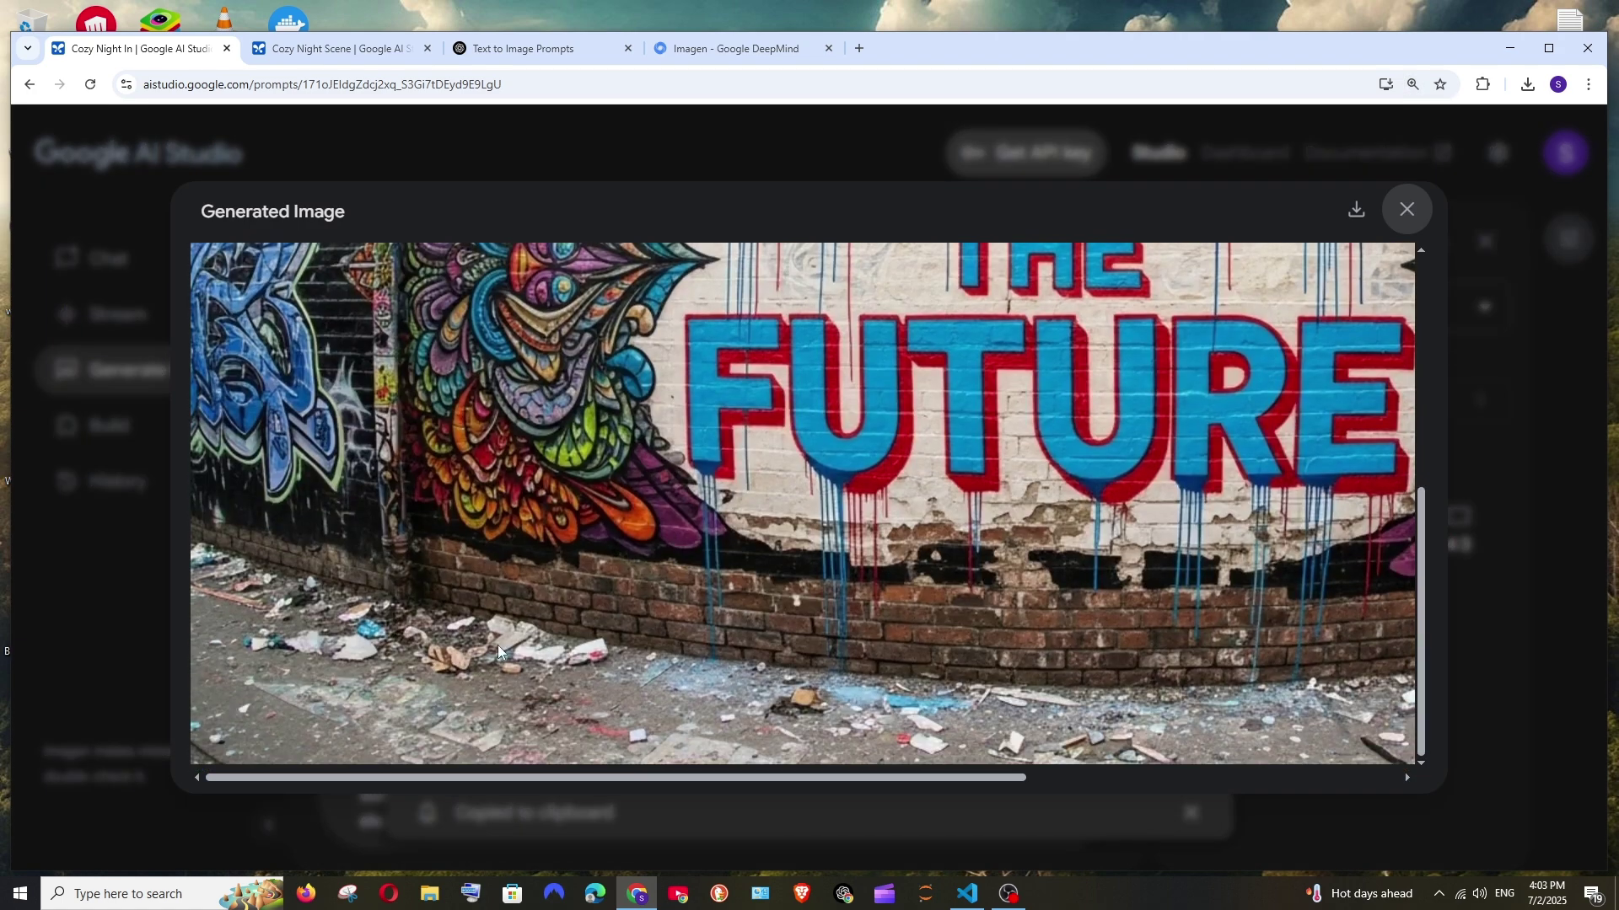
{"action": "left_click", "coordinate": [1500, 631]}
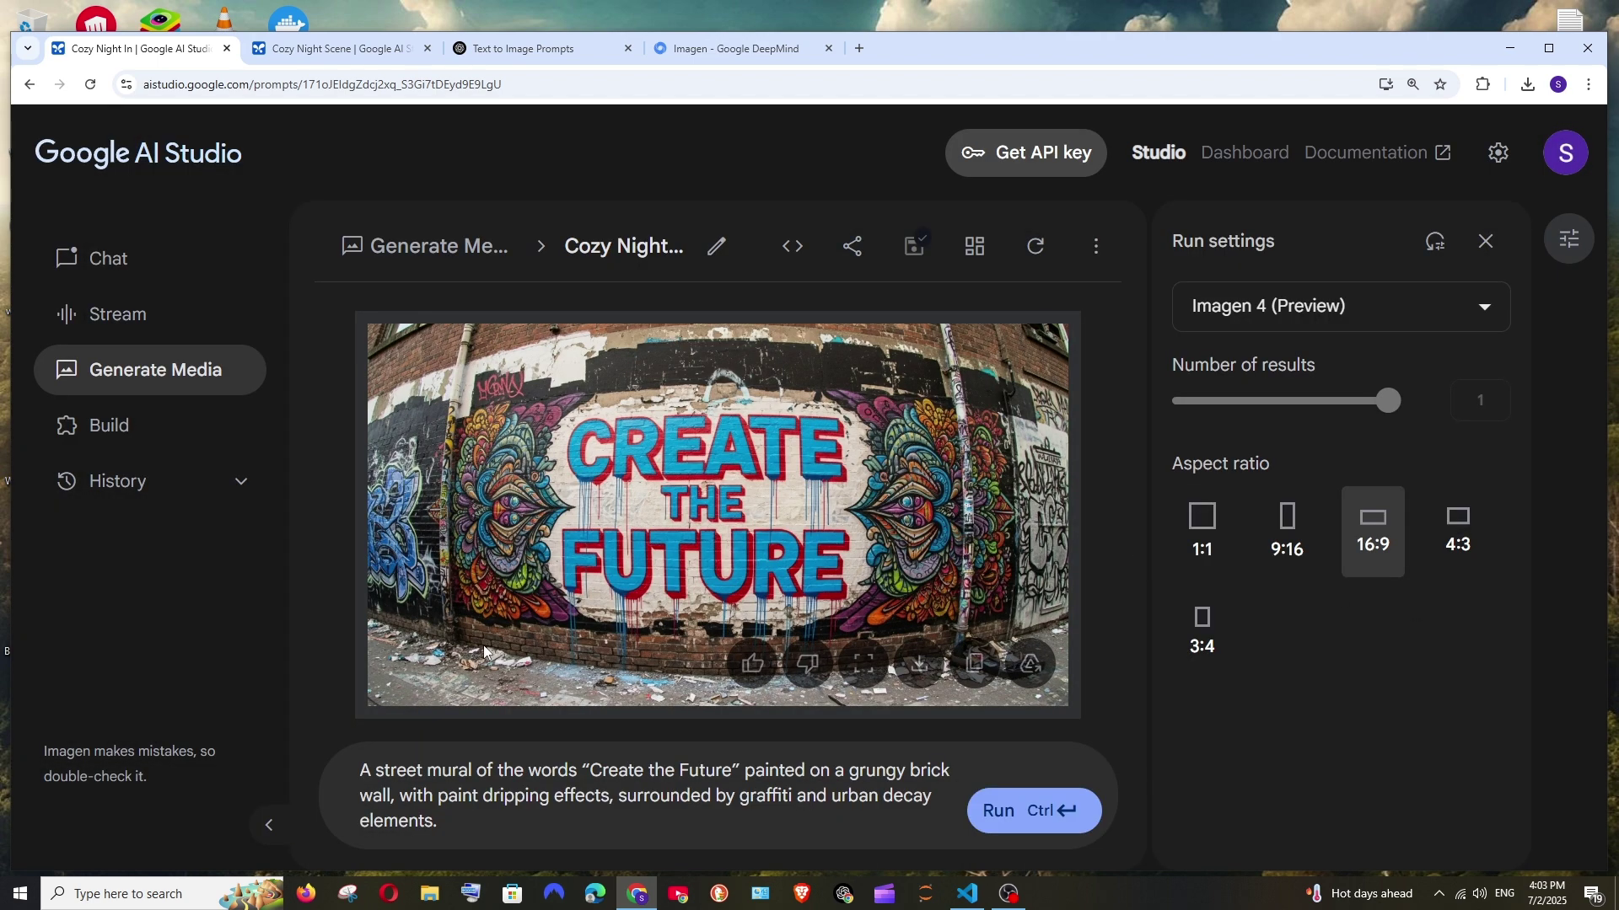
{"action": "key", "text": "ctrl+minus"}
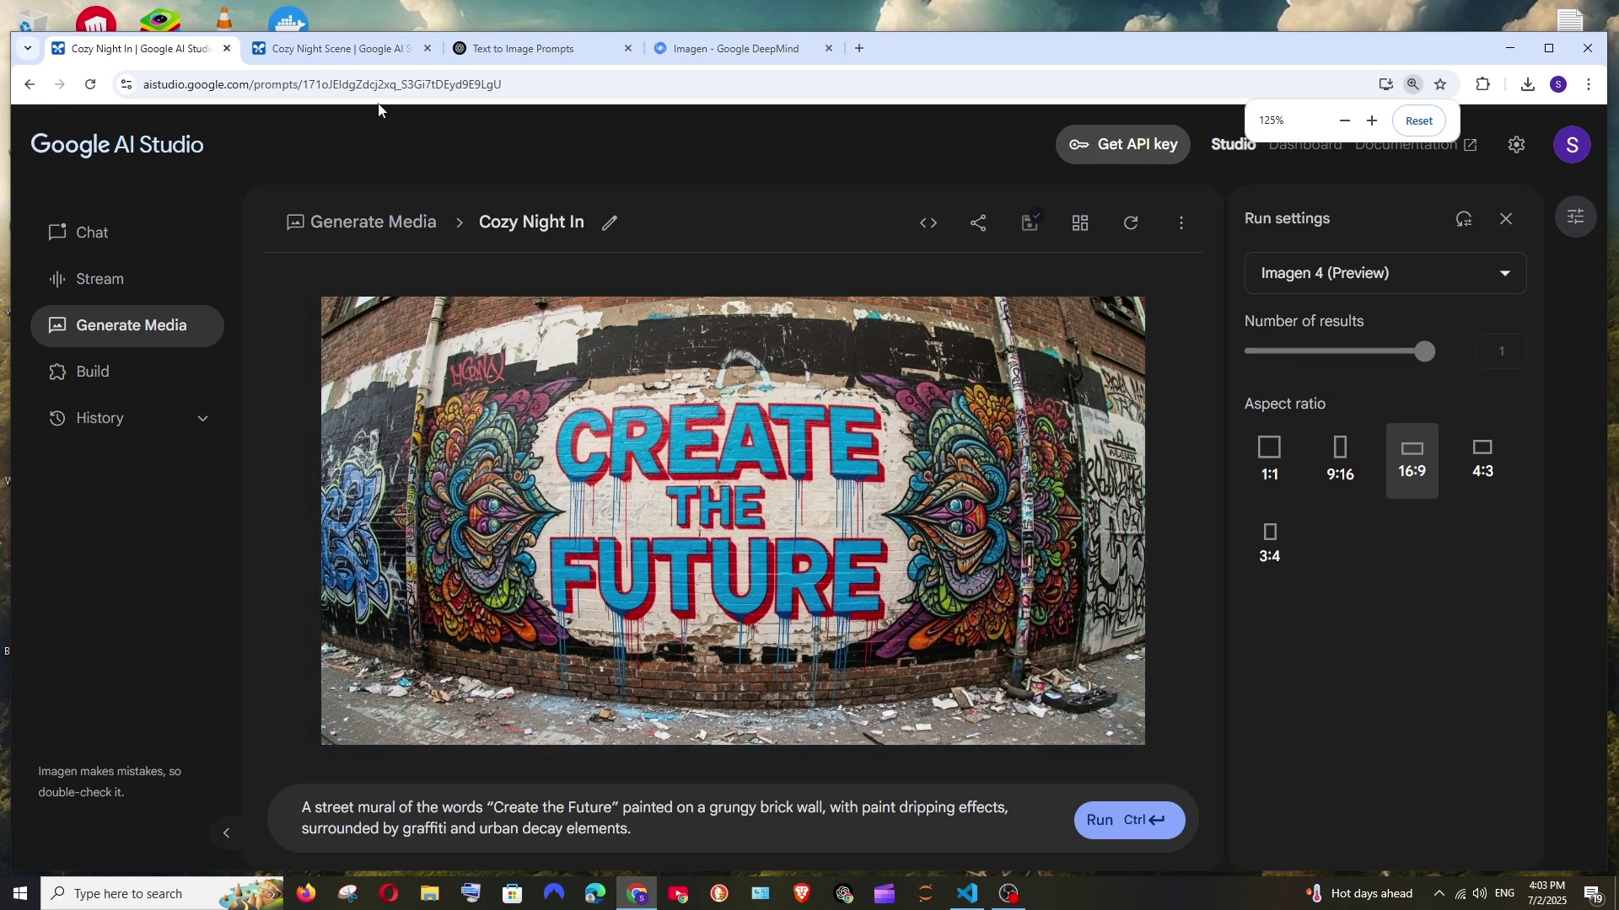
Step: Inspect the Imagen 4 Ultra mural enlarged, then return to the Imagen 4 desert image
{"action": "left_click", "coordinate": [340, 49]}
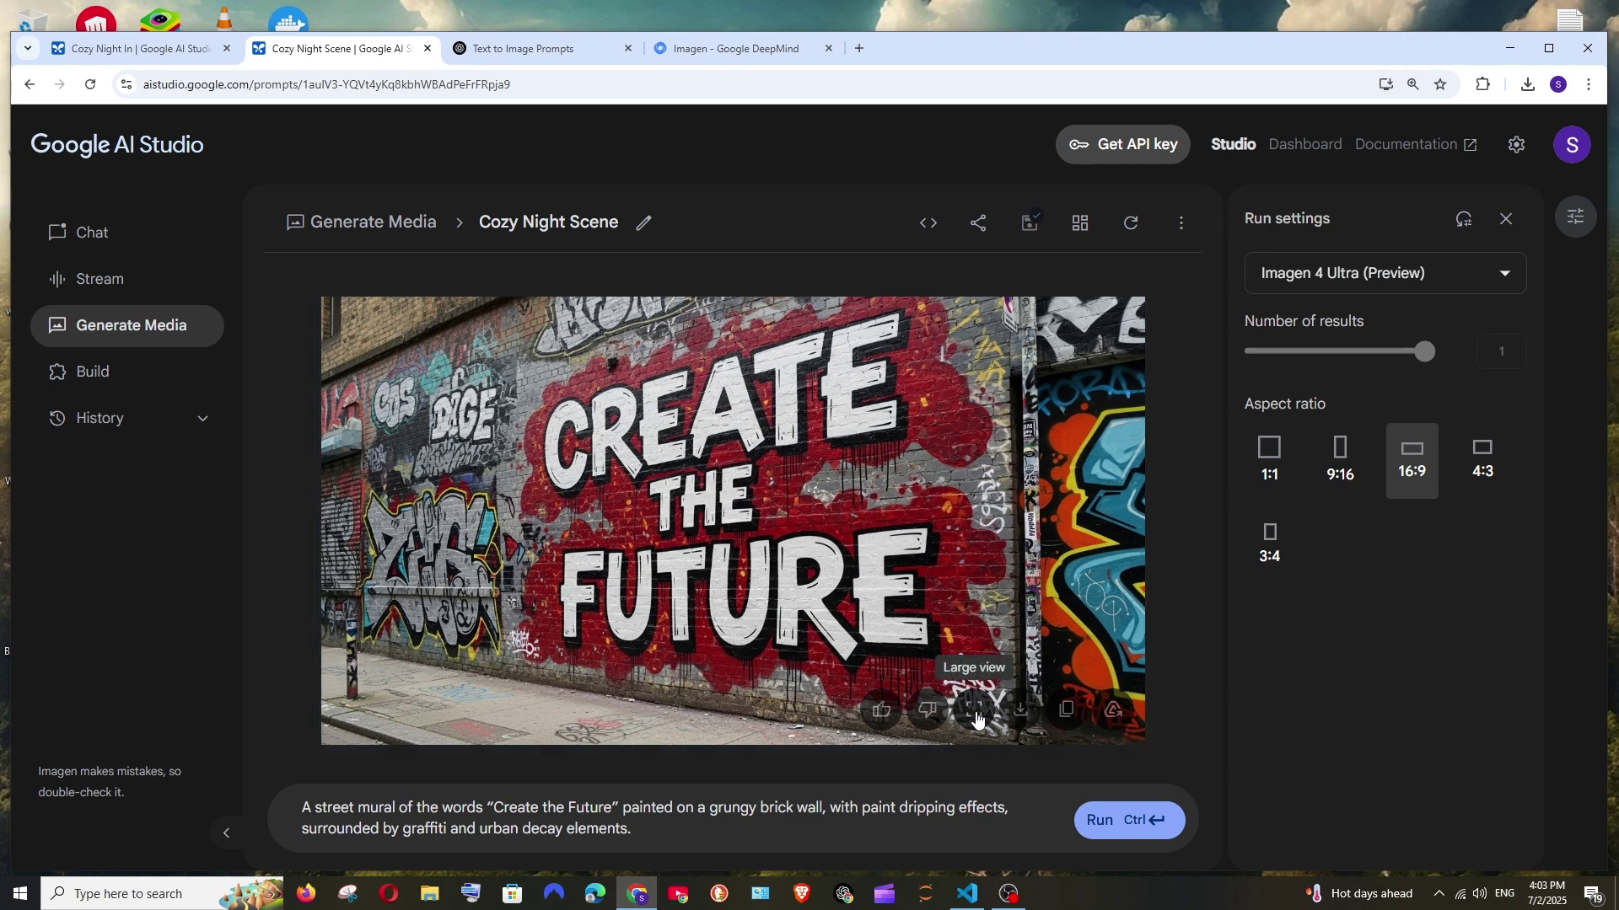
{"action": "left_click", "coordinate": [975, 705]}
{"action": "scroll", "coordinate": [559, 486], "scroll_direction": "down", "scroll_amount": 5}
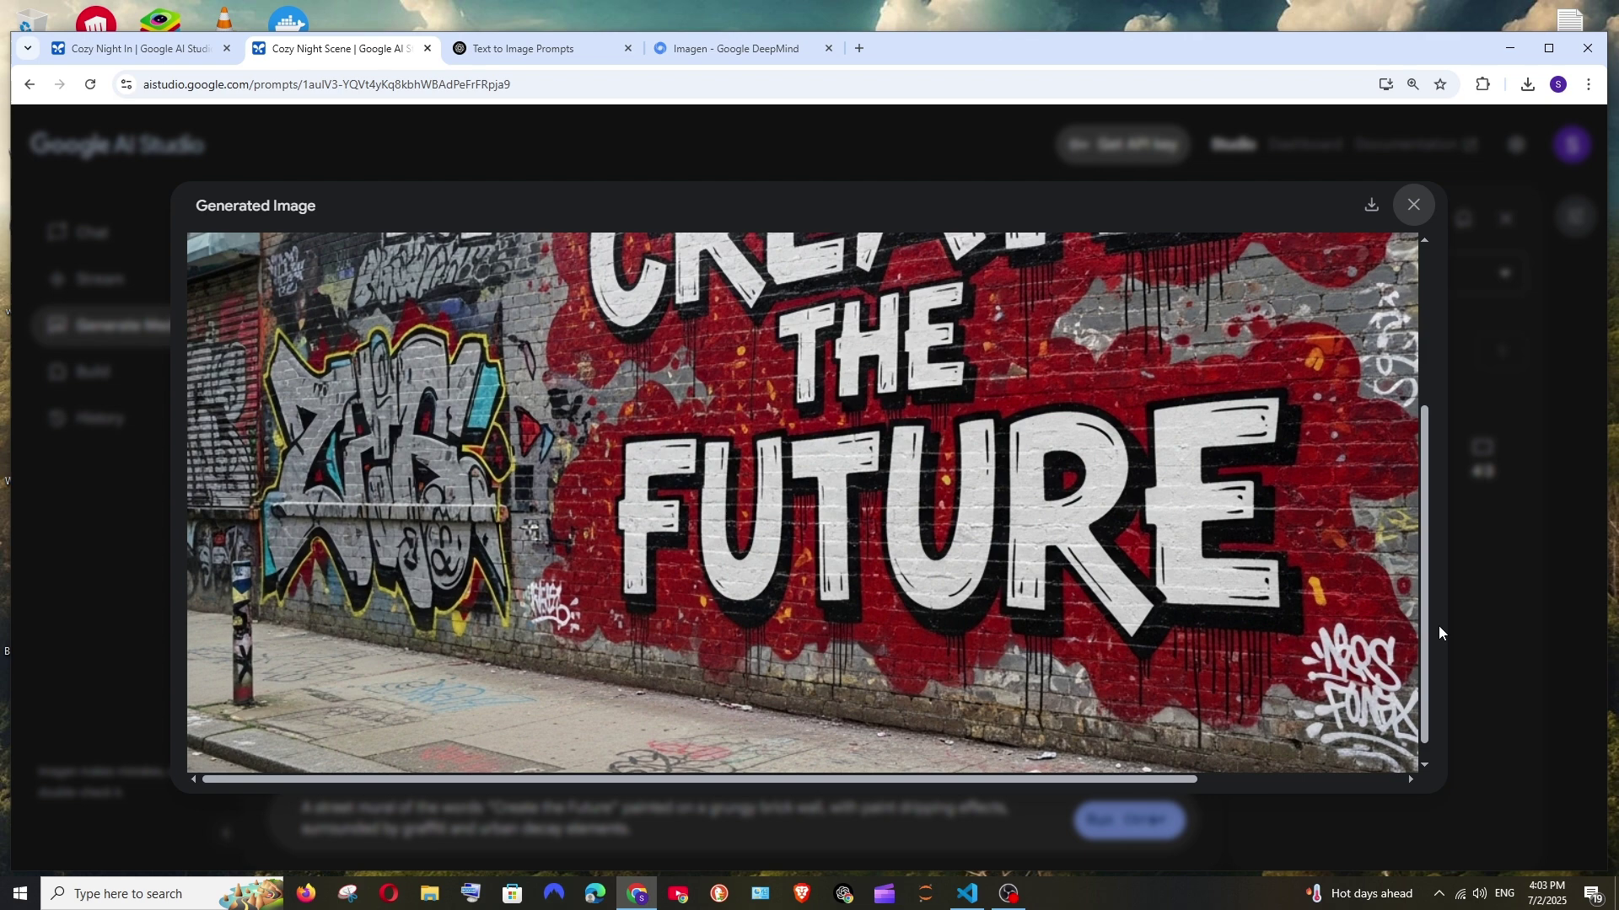
{"action": "left_click", "coordinate": [1509, 625]}
{"action": "key", "text": "ctrl+shift+Tab"}
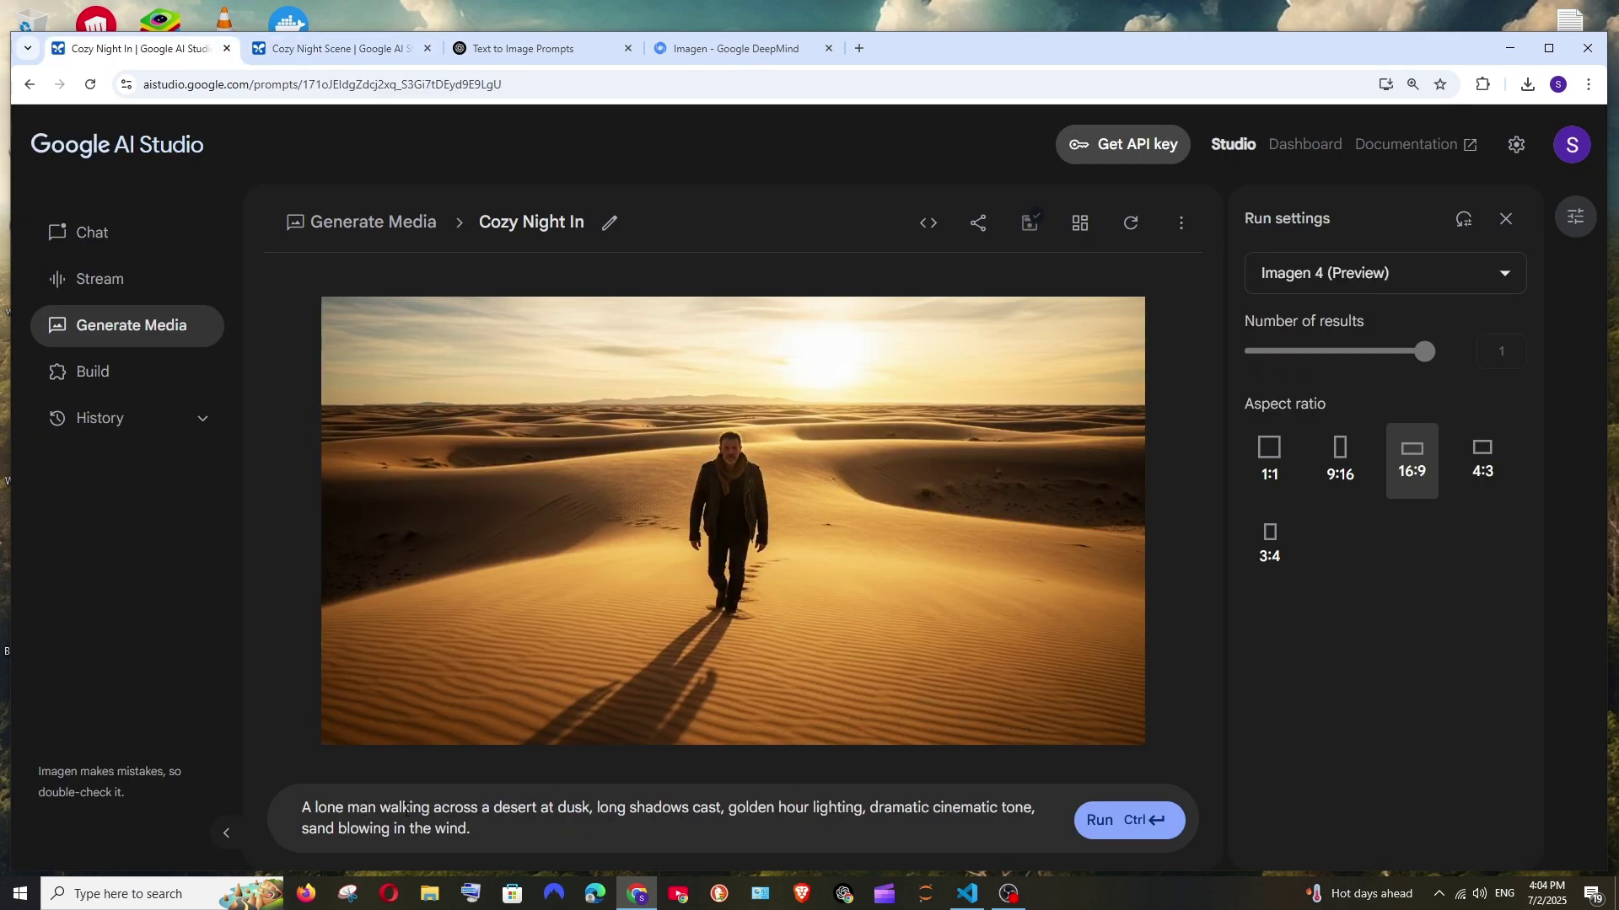
Step: Highlight the desert-walking and 'golden hour lighting, cinematic tone' phrases, then view the Ultra desert image
{"action": "left_click_drag", "start_coordinate": [398, 813], "coordinate": [552, 811]}
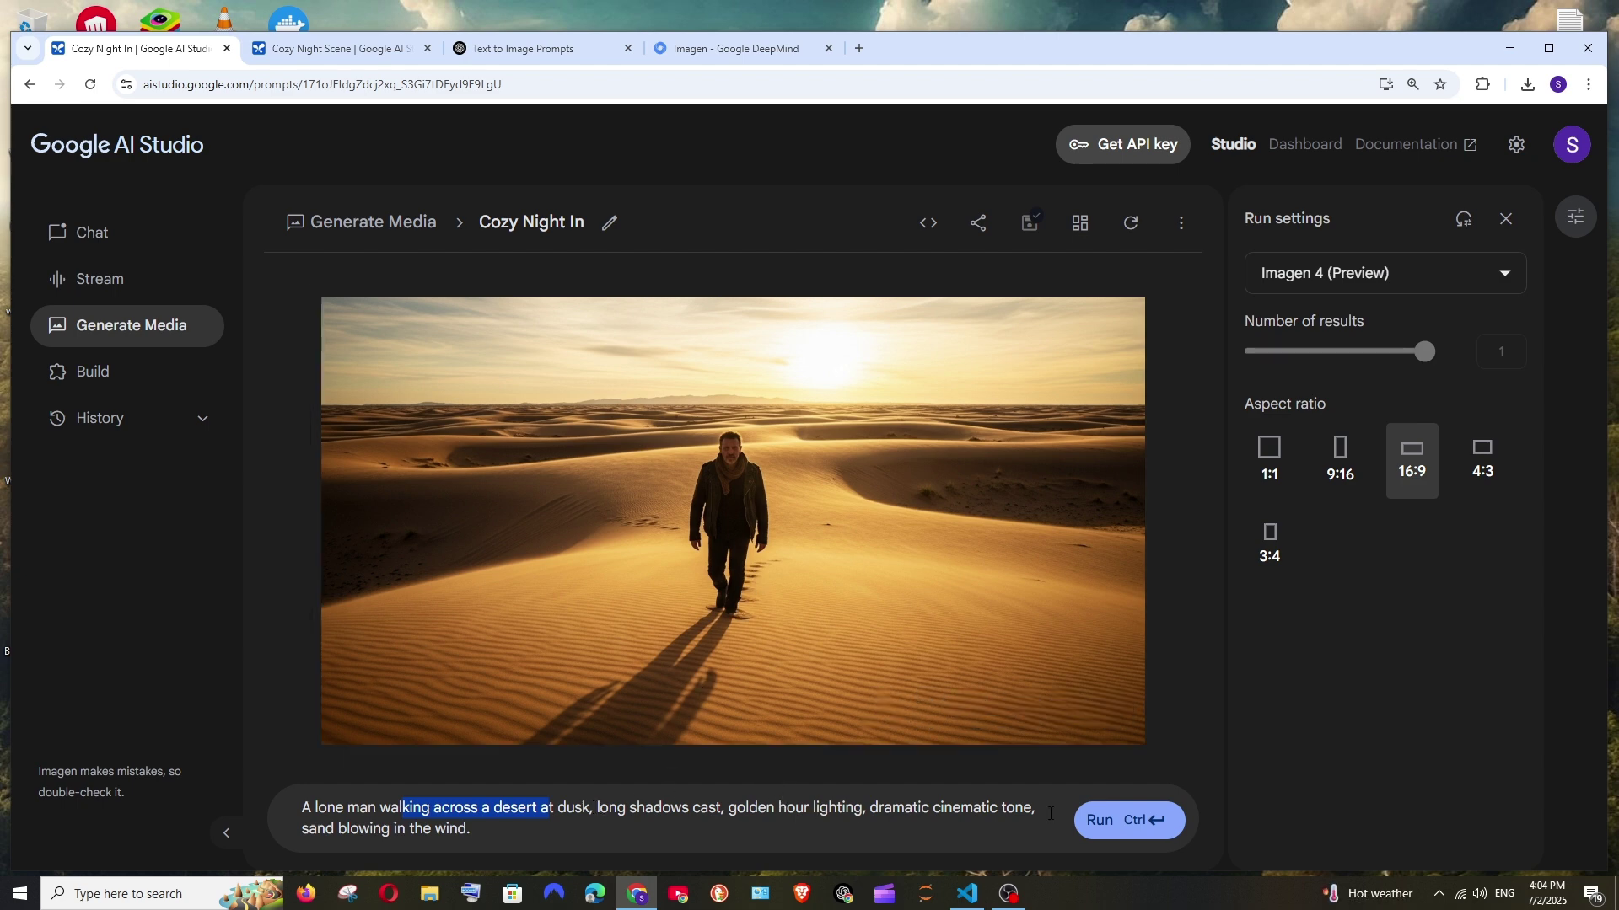
{"action": "left_click_drag", "start_coordinate": [1048, 813], "coordinate": [724, 807]}
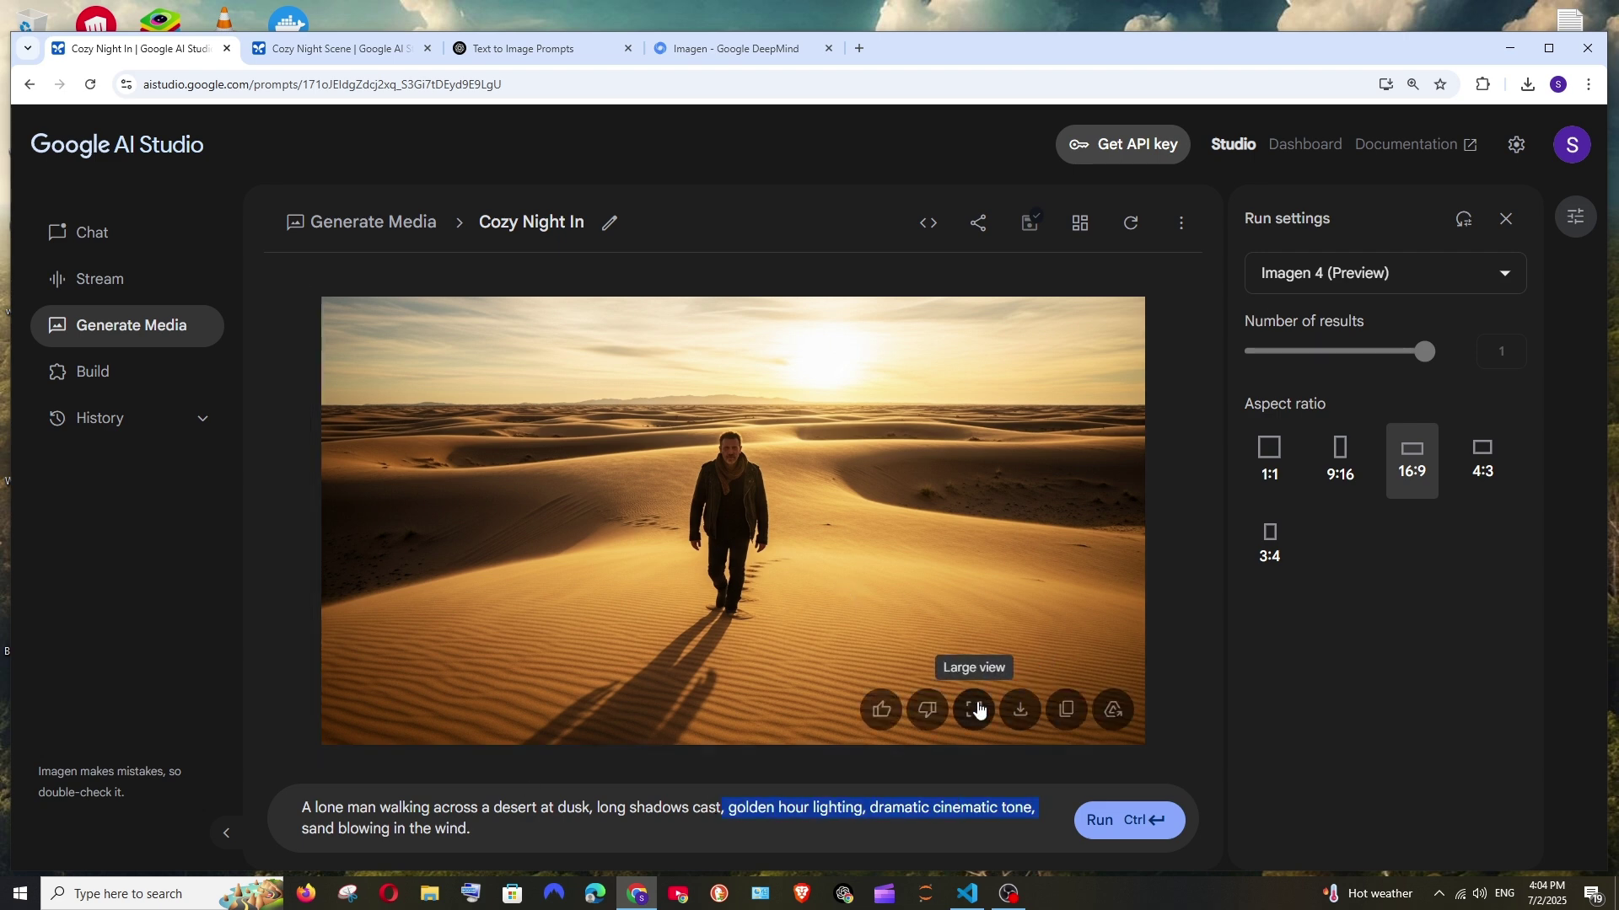
{"action": "mouse_move", "coordinate": [733, 522]}
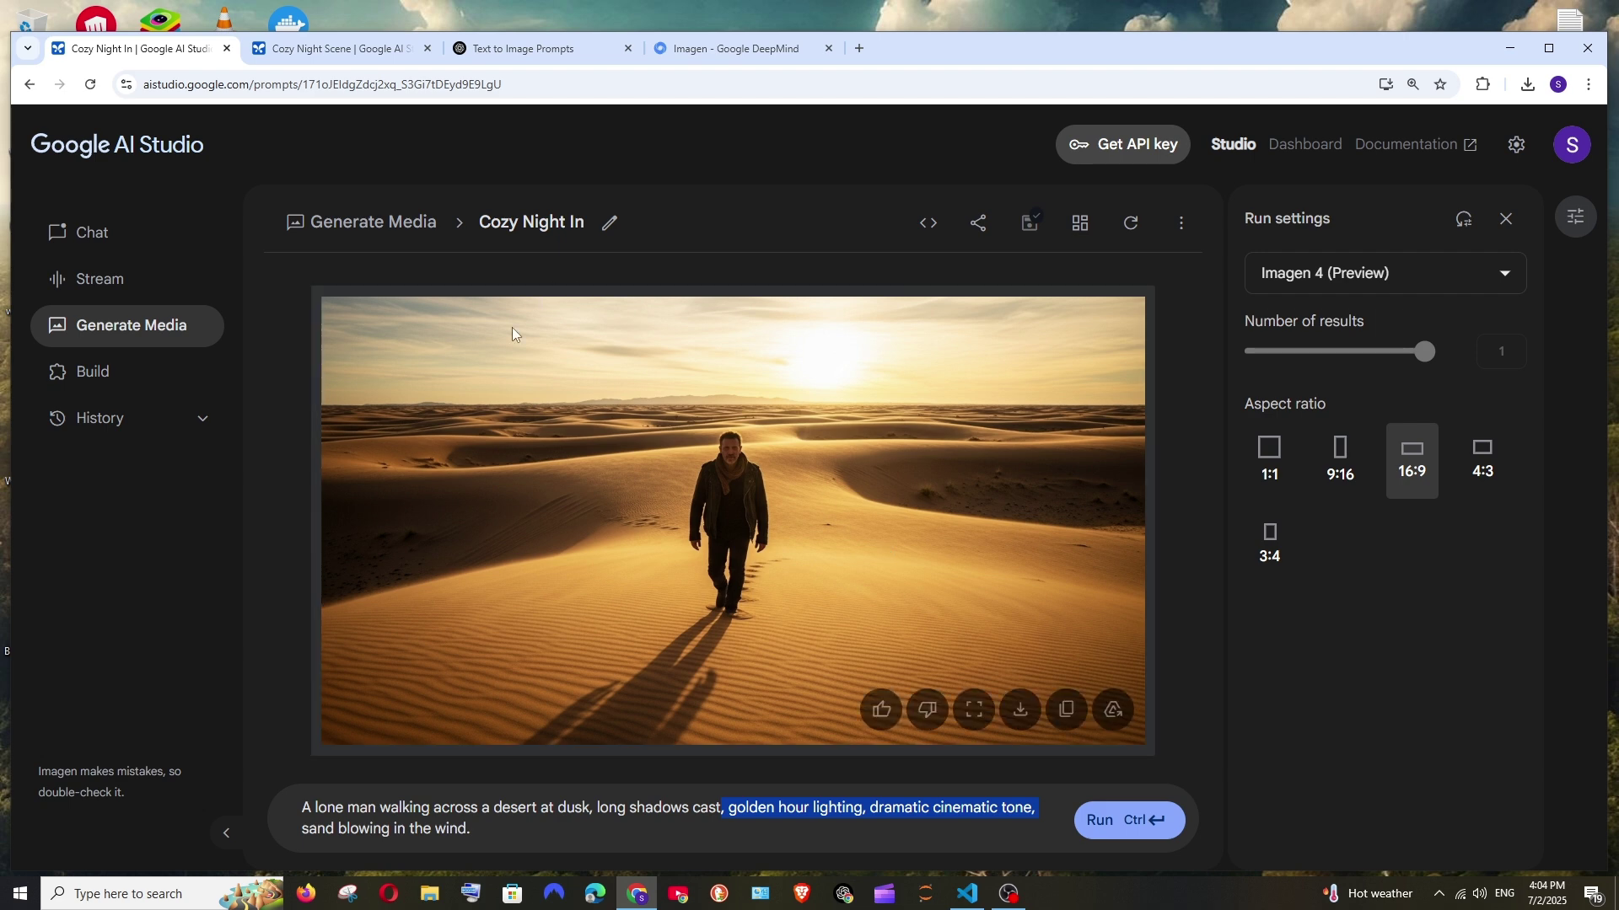
{"action": "left_click", "coordinate": [338, 48]}
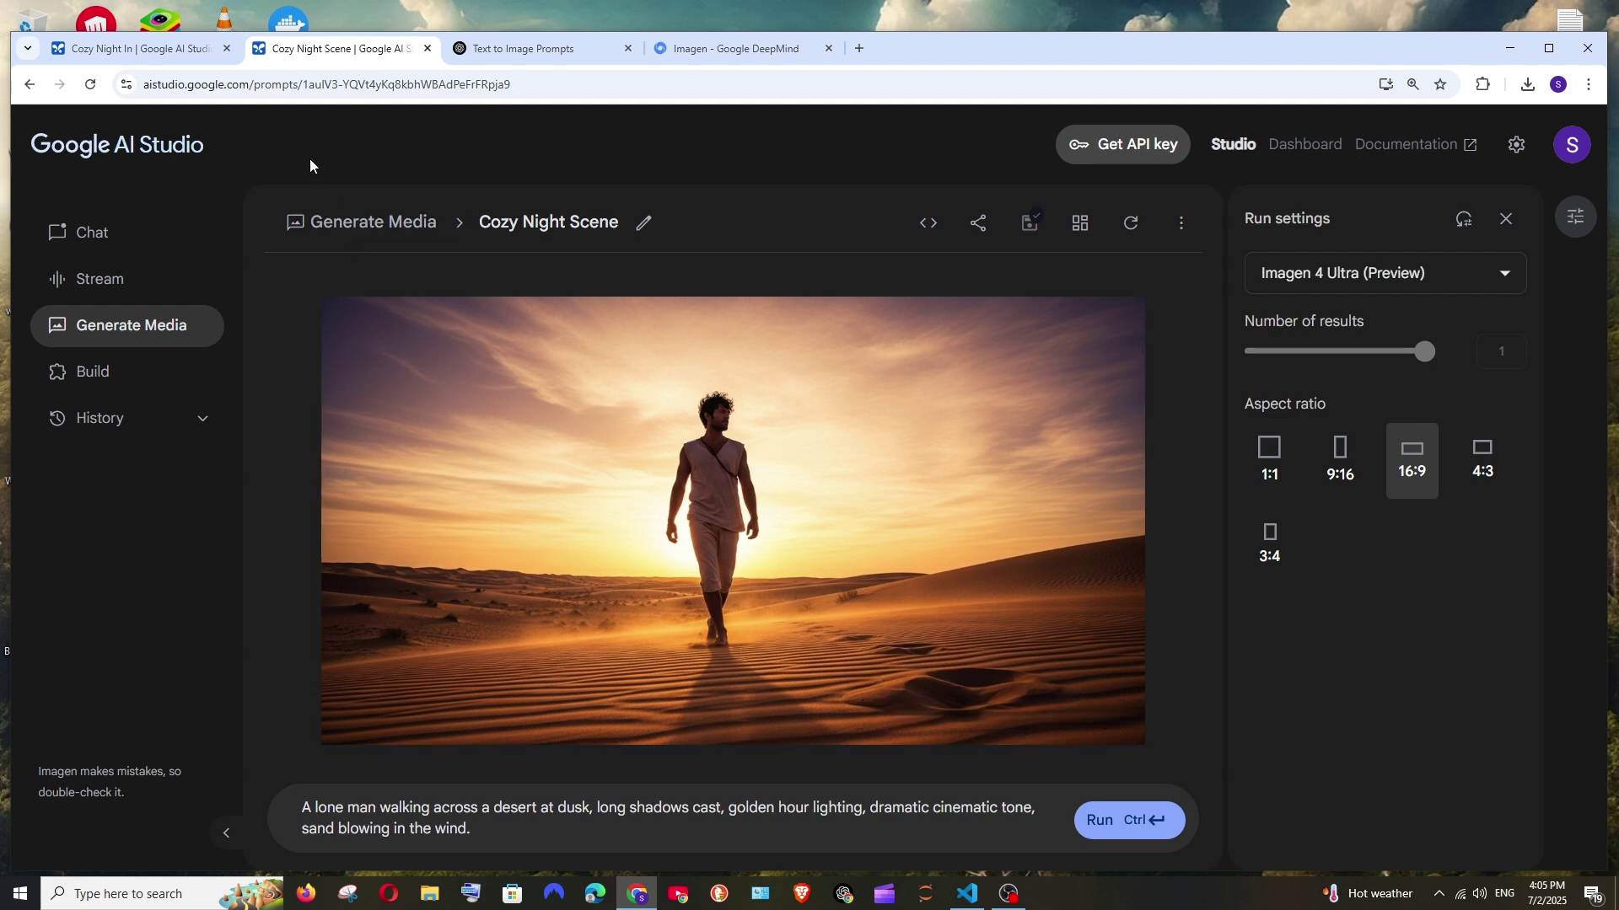
{"action": "left_click", "coordinate": [168, 57]}
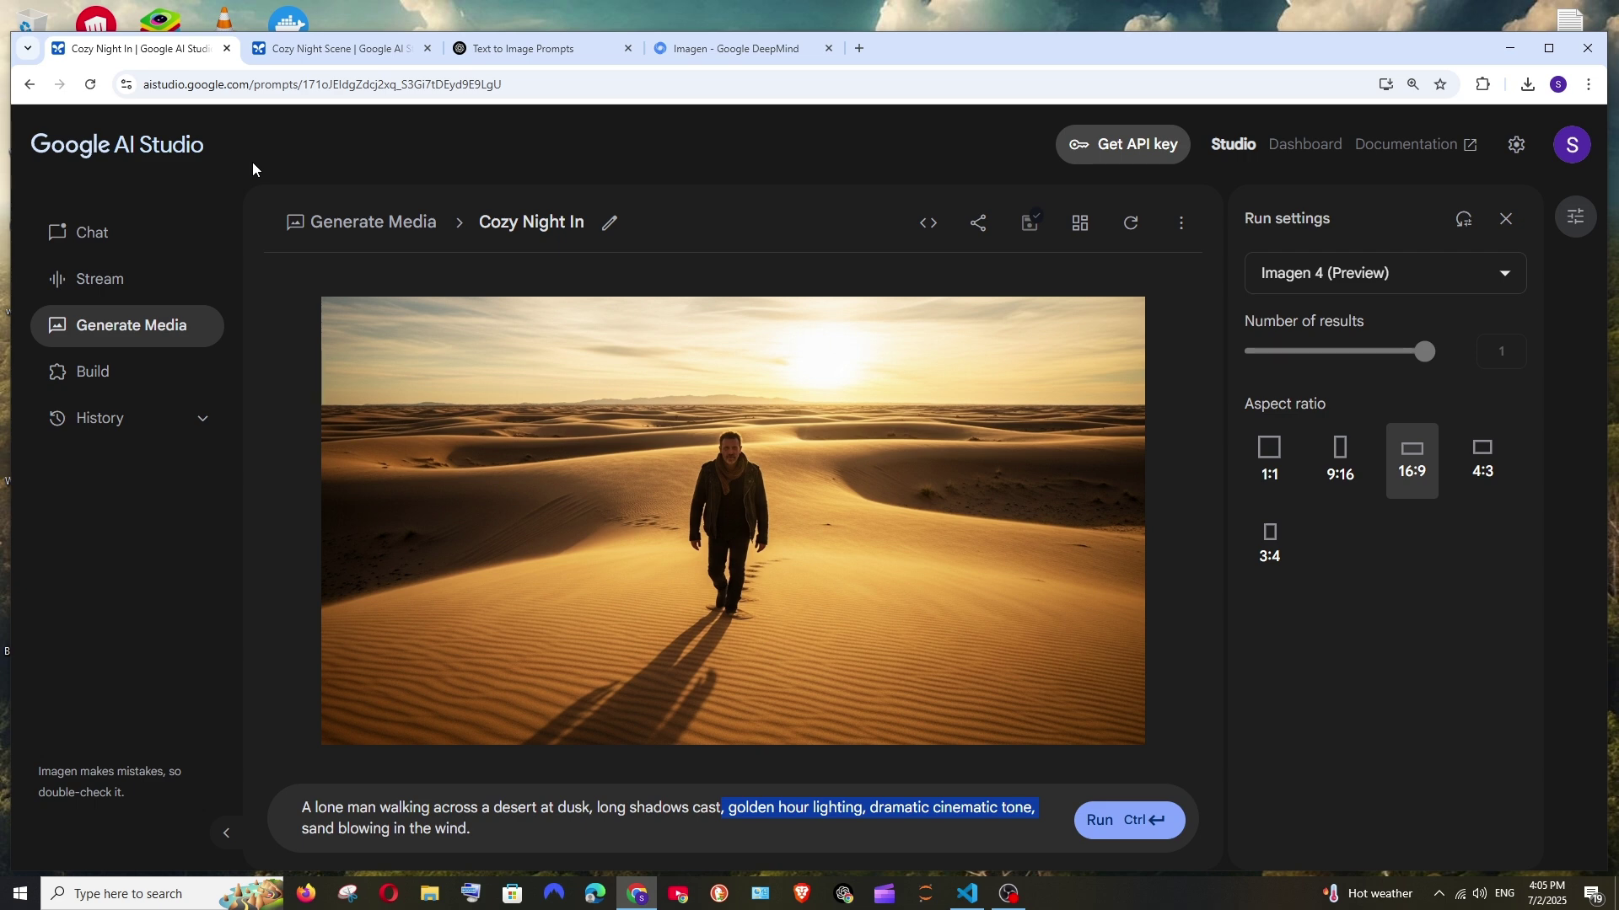
{"action": "left_click", "coordinate": [323, 48]}
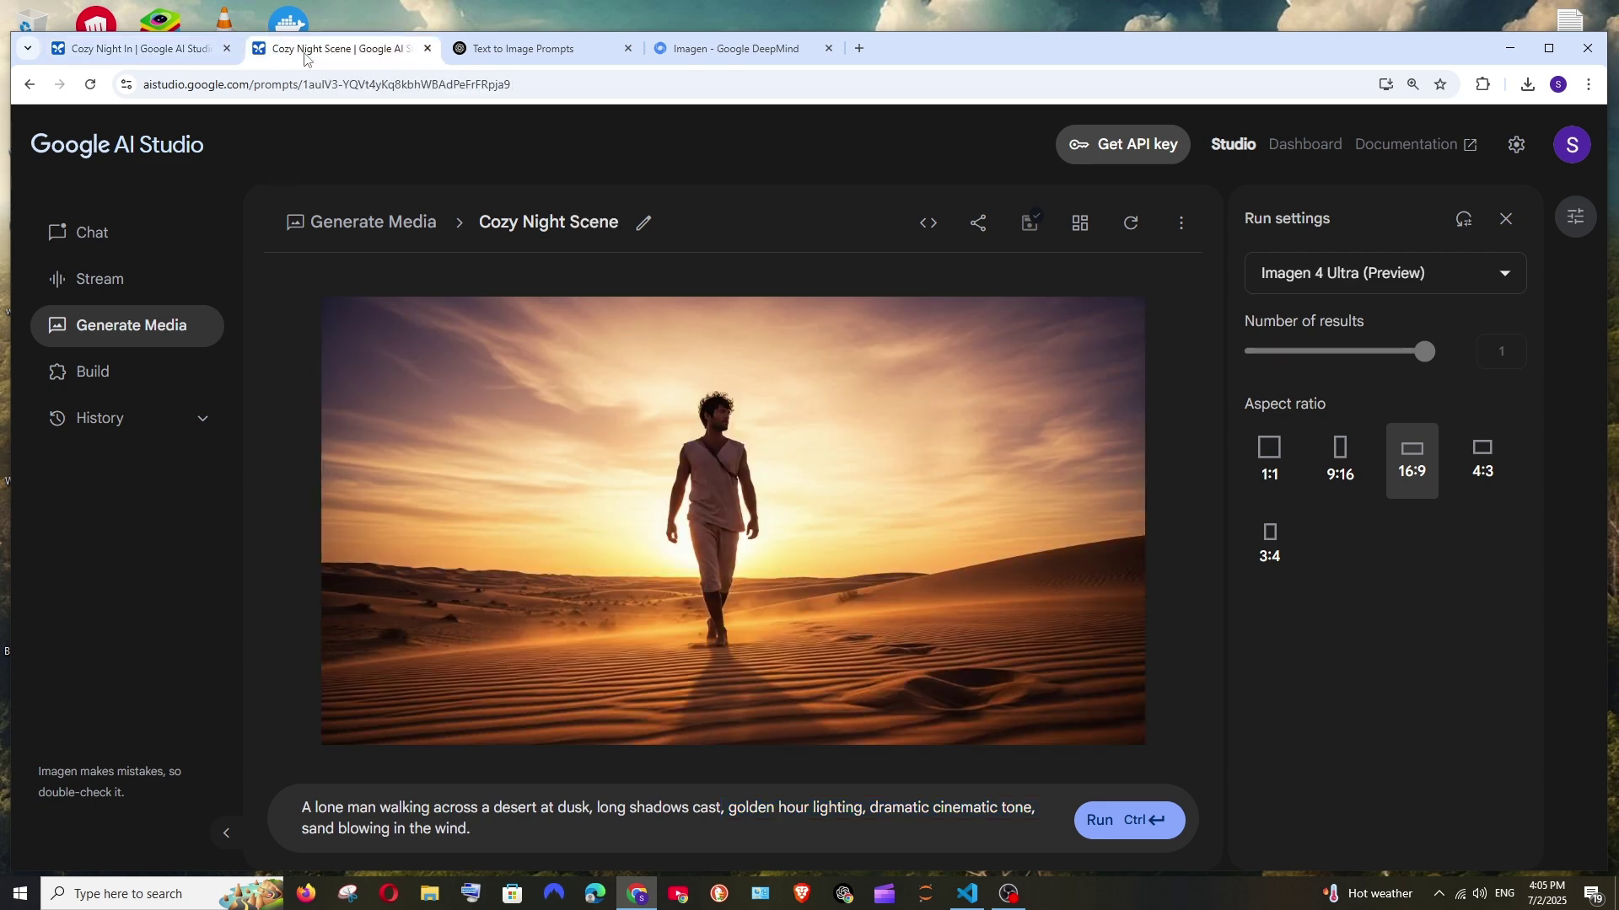
{"action": "left_click", "coordinate": [199, 56]}
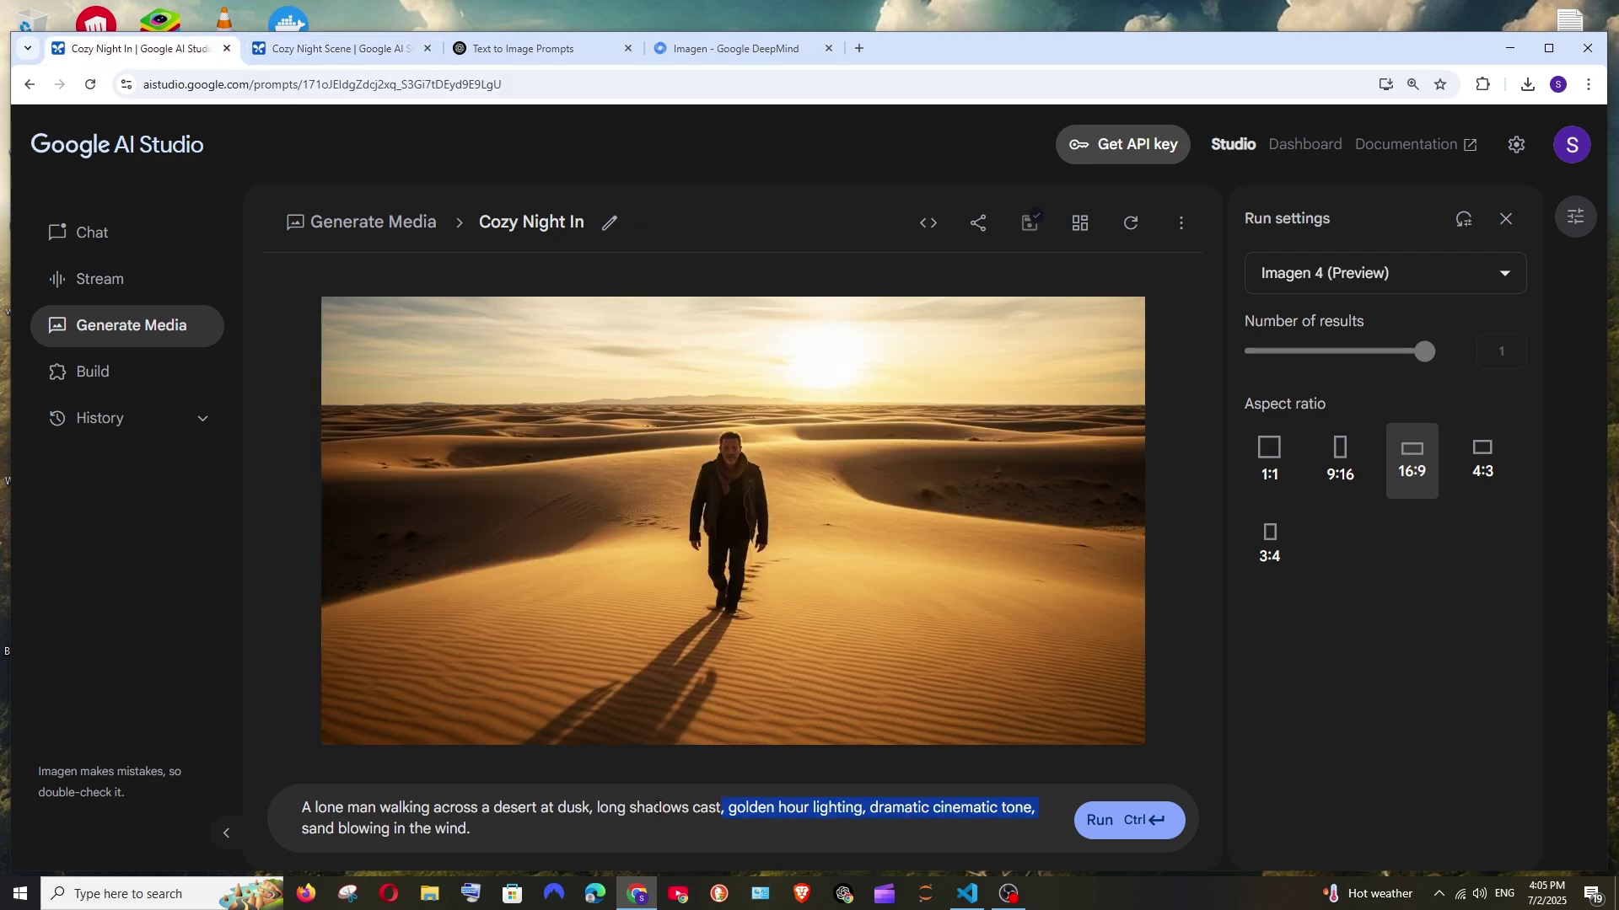
{"action": "left_click", "coordinate": [542, 609]}
{"action": "mouse_move", "coordinate": [544, 584]}
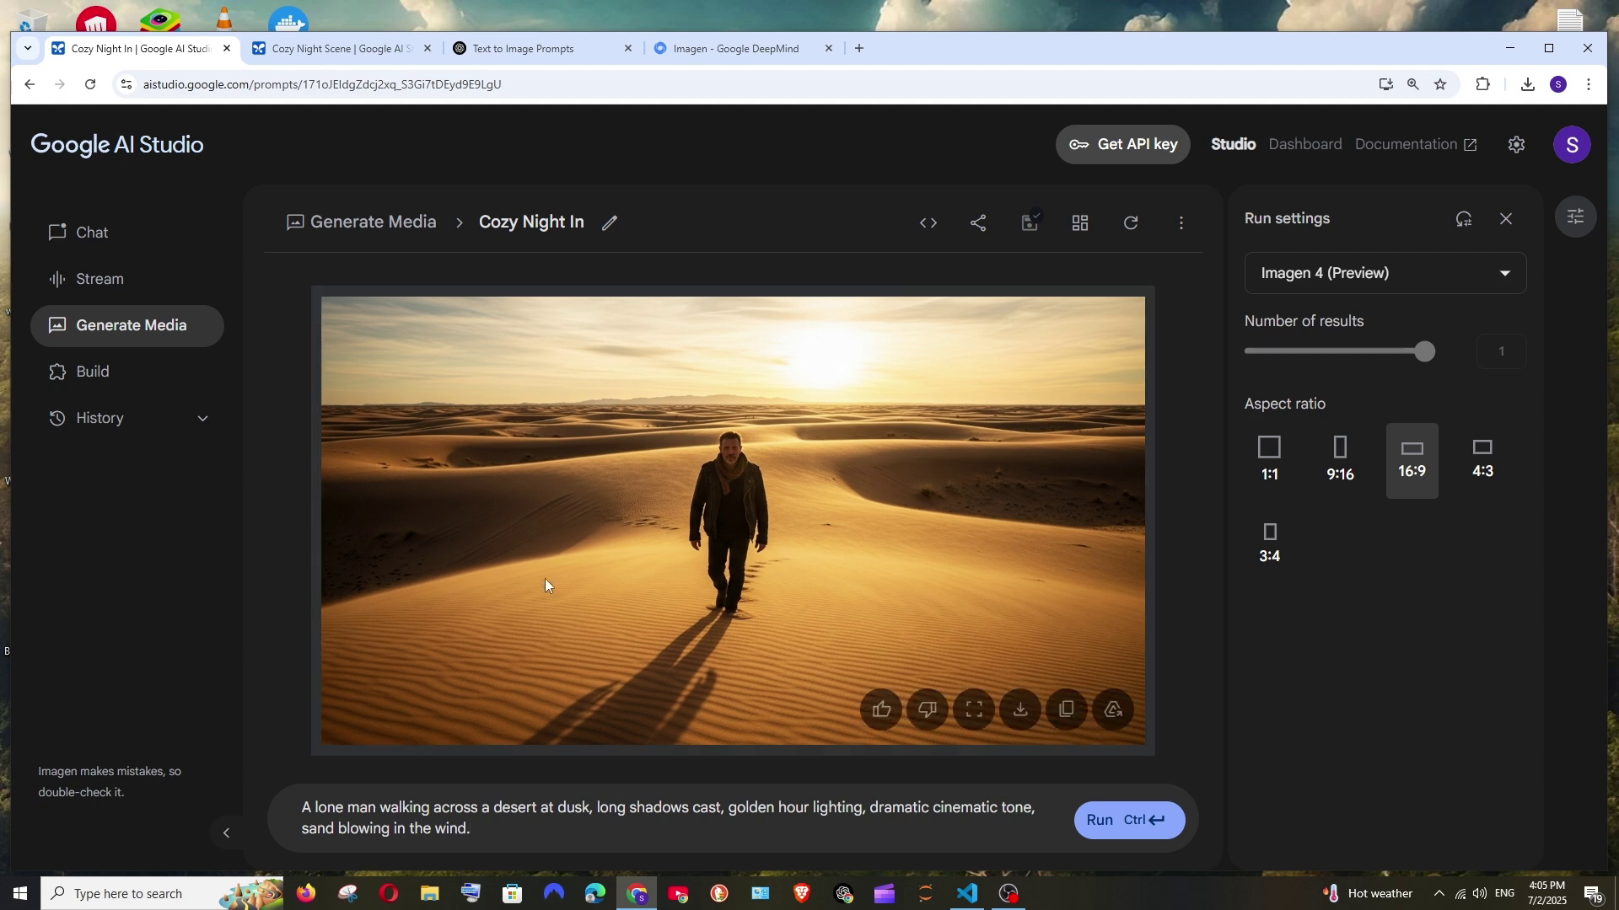